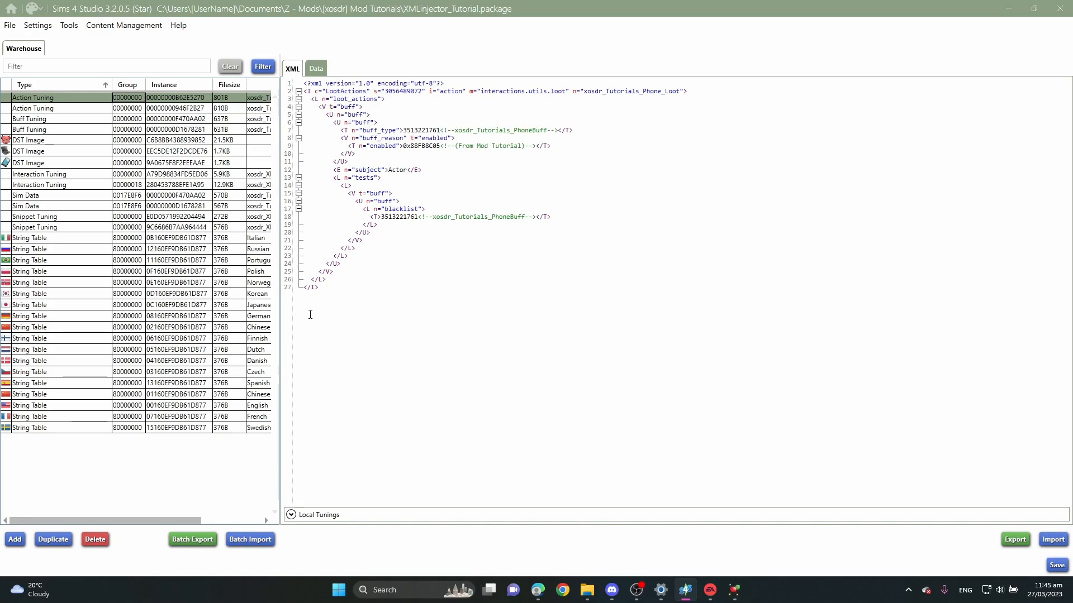
Step: Examine the package's resource list and the XML of the xosdr_Tutorials_Computer_Loot and xosdr_Tutorials_Phone_Loot action tunings
{"action": "left_click_drag", "start_coordinate": [58, 520], "coordinate": [156, 518]}
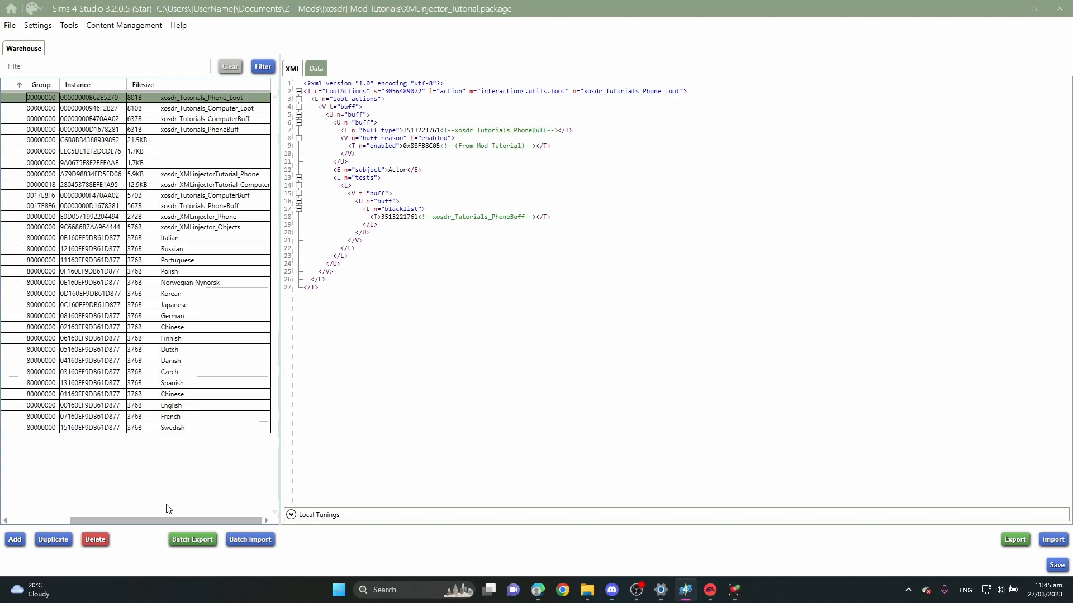
{"action": "left_click_drag", "start_coordinate": [112, 520], "coordinate": [51, 520]}
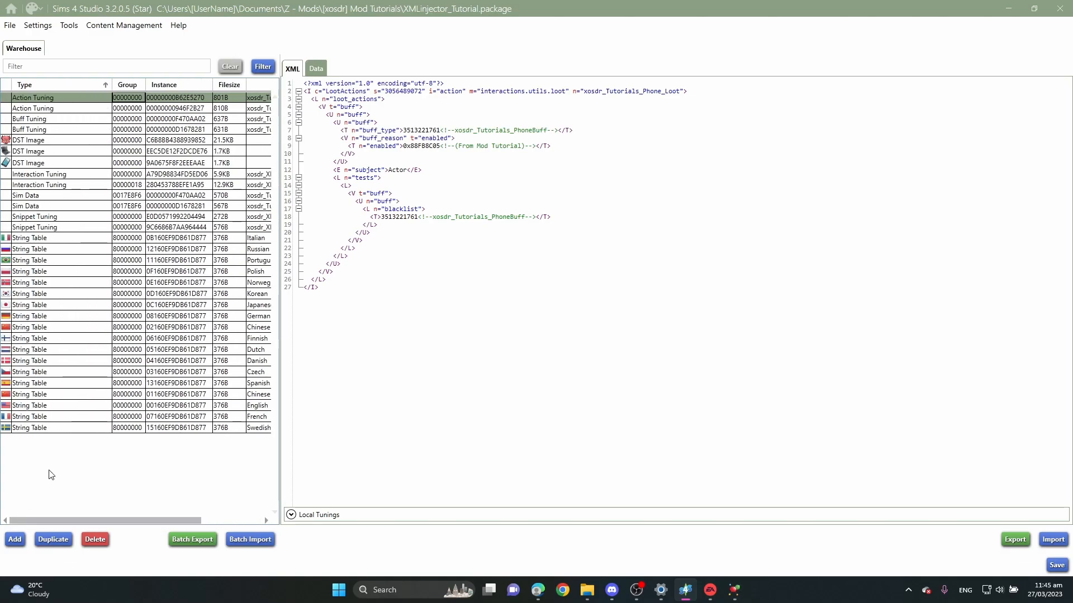
{"action": "left_click", "coordinate": [78, 87]}
{"action": "left_click", "coordinate": [43, 87]}
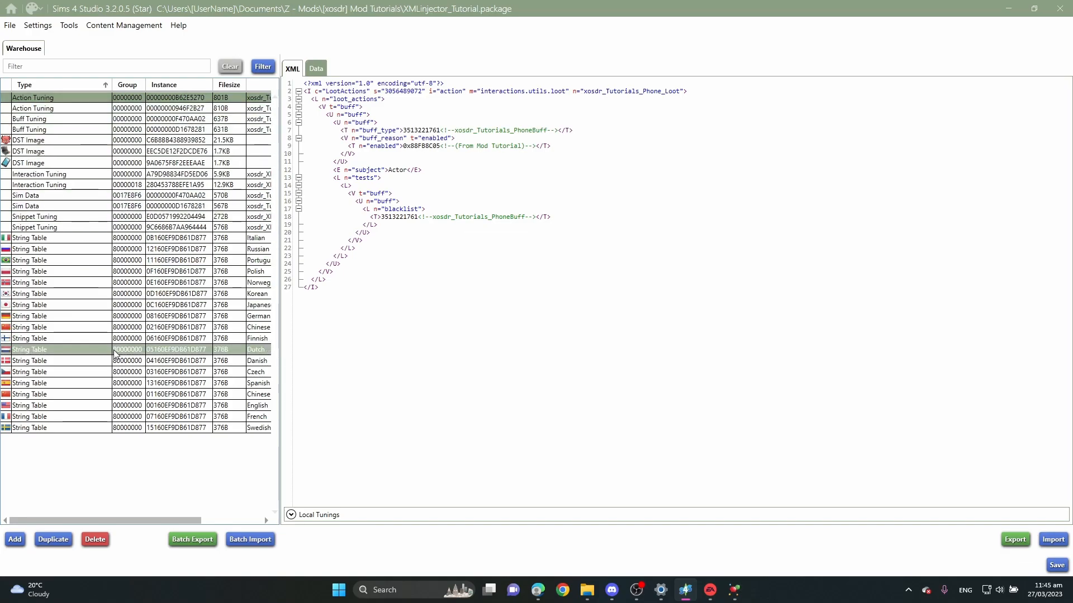
{"action": "mouse_move", "coordinate": [107, 523]}
{"action": "left_mouse_down"}
{"action": "mouse_move", "coordinate": [165, 523]}
{"action": "mouse_move", "coordinate": [102, 526]}
{"action": "left_mouse_up"}
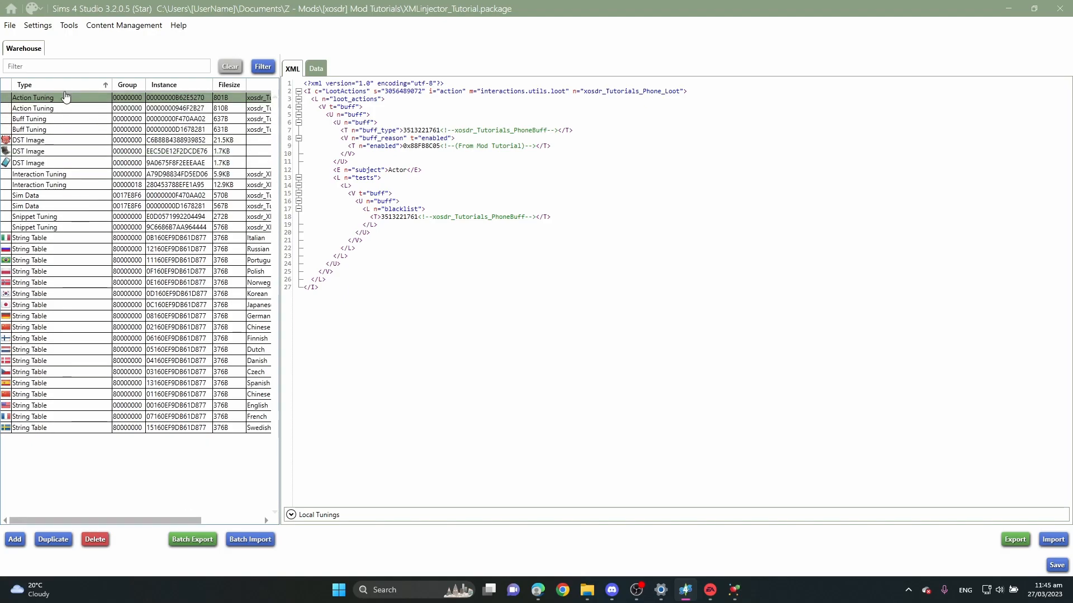
{"action": "left_click_drag", "start_coordinate": [123, 523], "coordinate": [183, 524]}
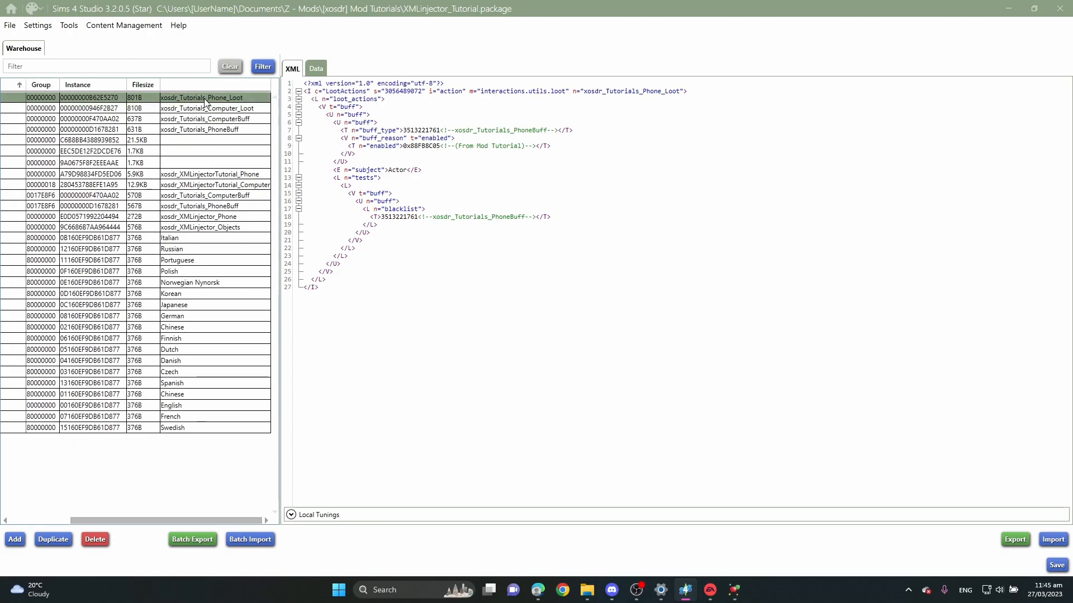
{"action": "left_click", "coordinate": [234, 108]}
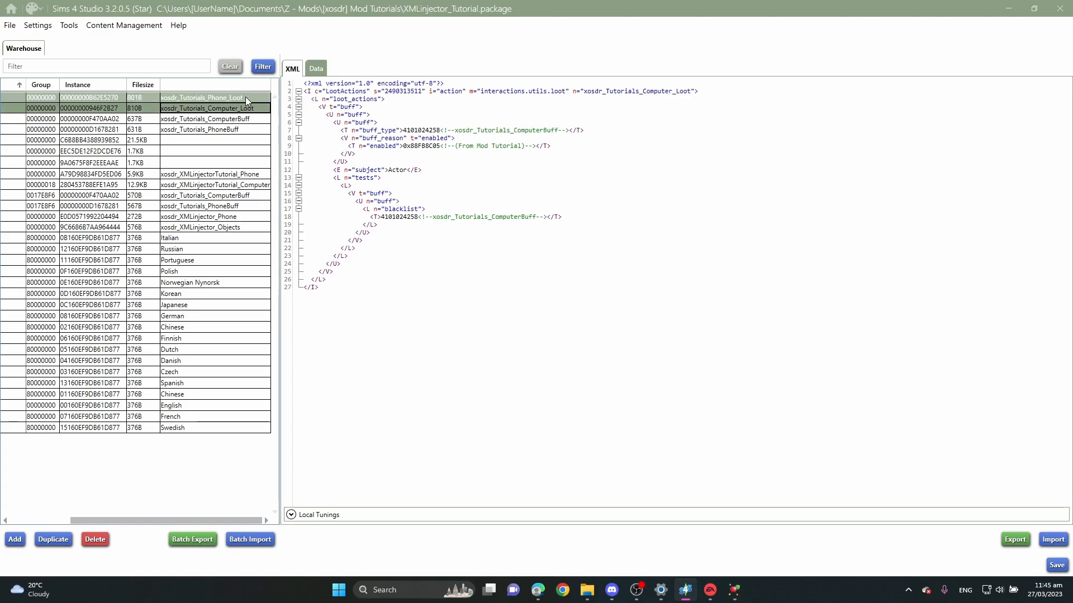
{"action": "left_click", "coordinate": [246, 97]}
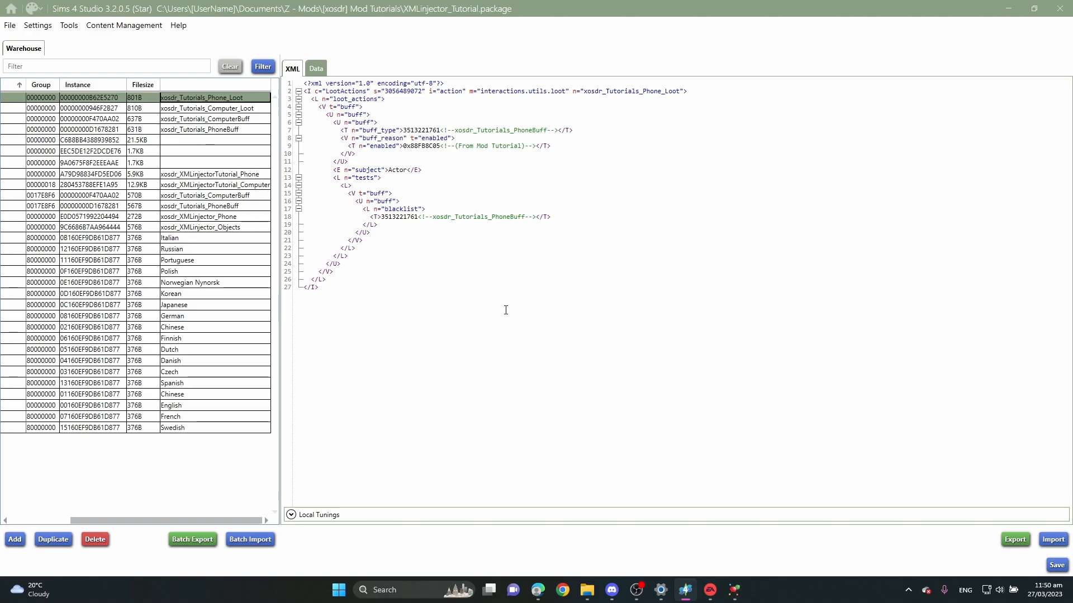
Step: Switch to The Sims 4 Mod Constructor and review the Add Buff settings in Computer Loot, plus the Phone Loot element
{"action": "left_click", "coordinate": [733, 593]}
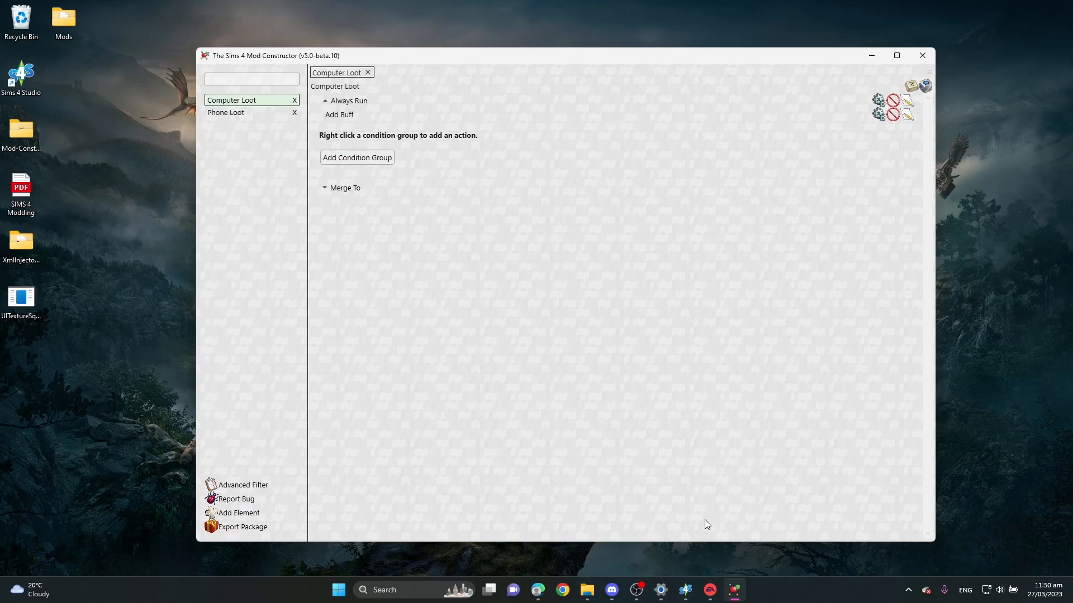
{"action": "left_click", "coordinate": [685, 590]}
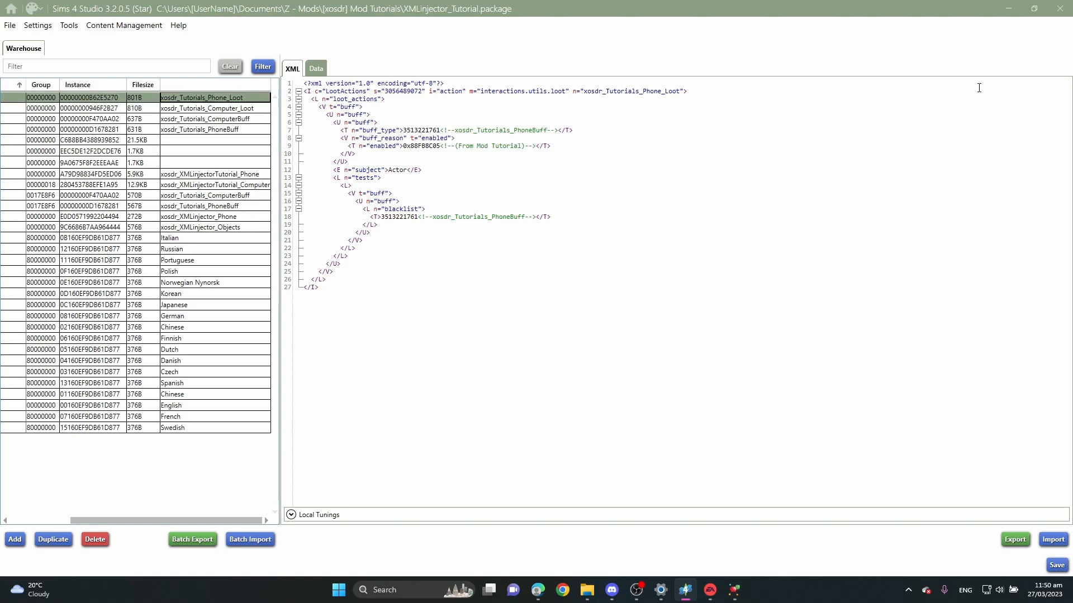
{"action": "key", "text": "alt+Tab"}
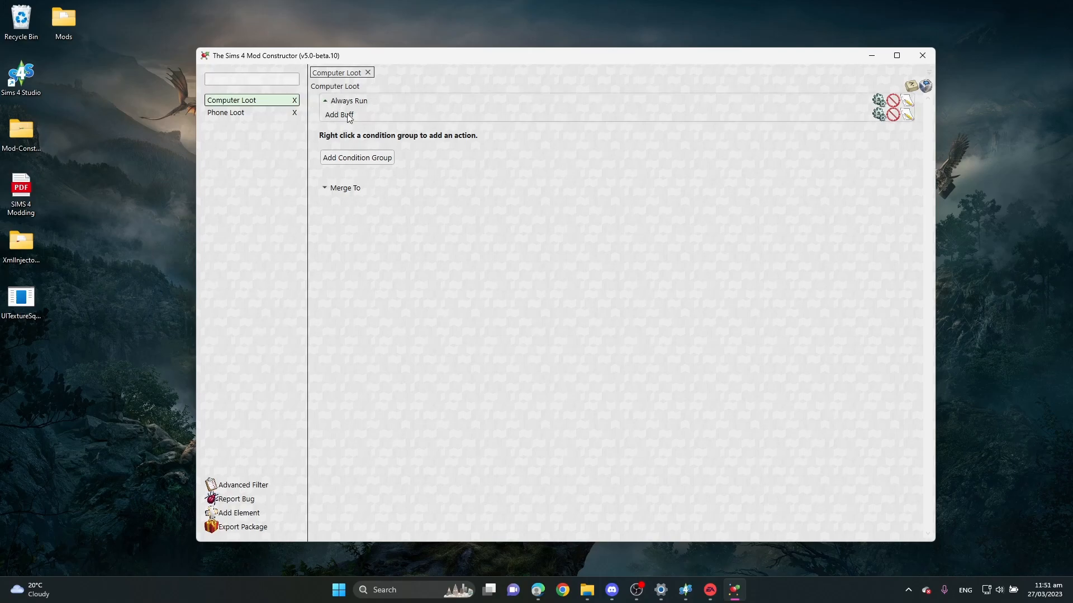
{"action": "left_click", "coordinate": [879, 114]}
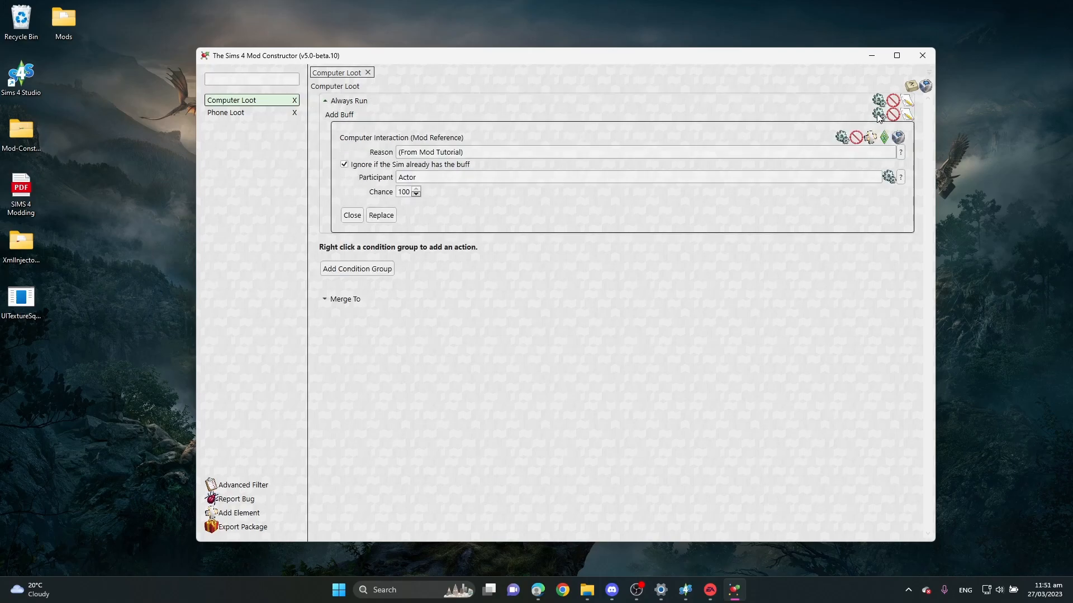
{"action": "left_click", "coordinate": [840, 137]}
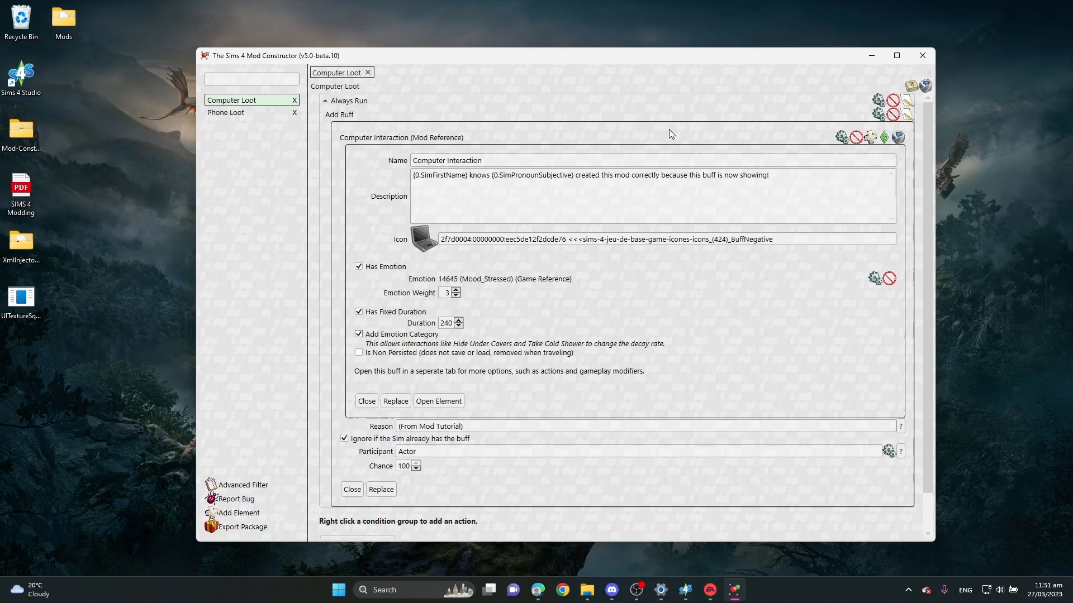
{"action": "left_click", "coordinate": [349, 101]}
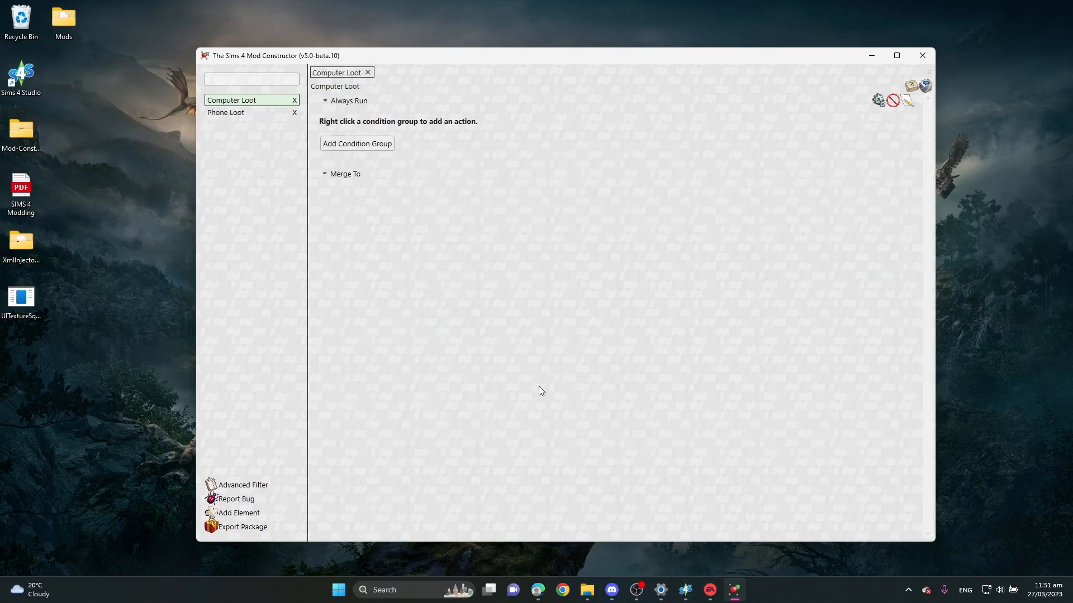
{"action": "left_click", "coordinate": [230, 116]}
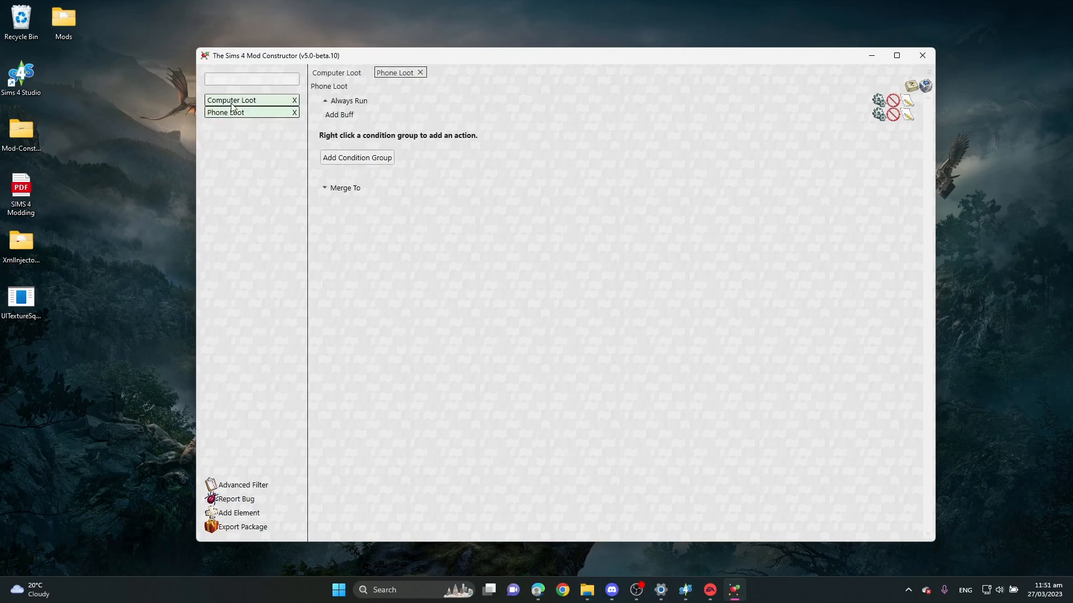
{"action": "left_click", "coordinate": [233, 103]}
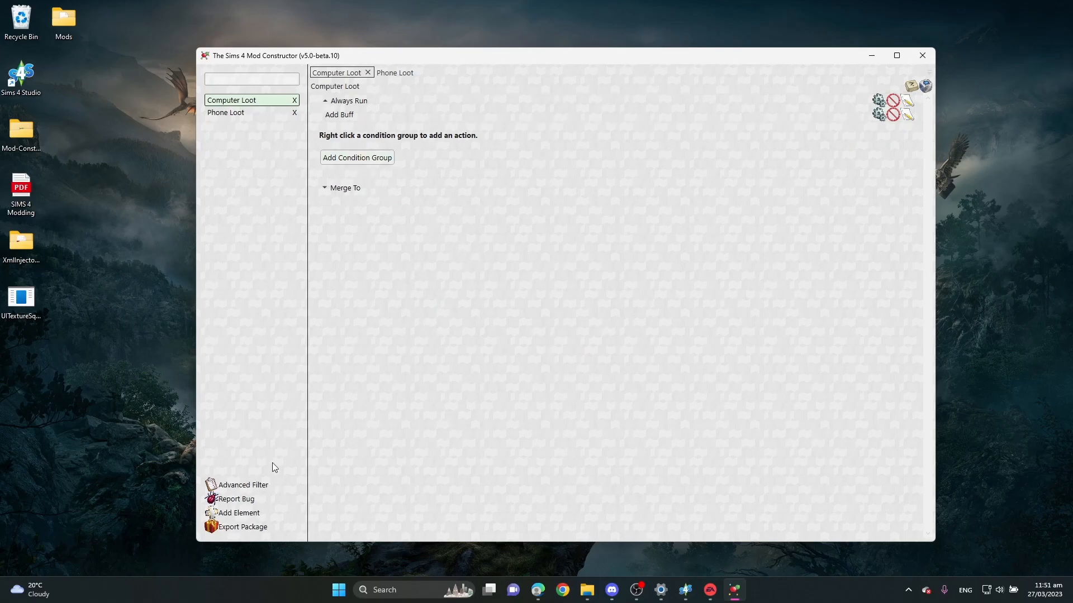
{"action": "left_click", "coordinate": [242, 517]}
{"action": "left_click", "coordinate": [359, 412]}
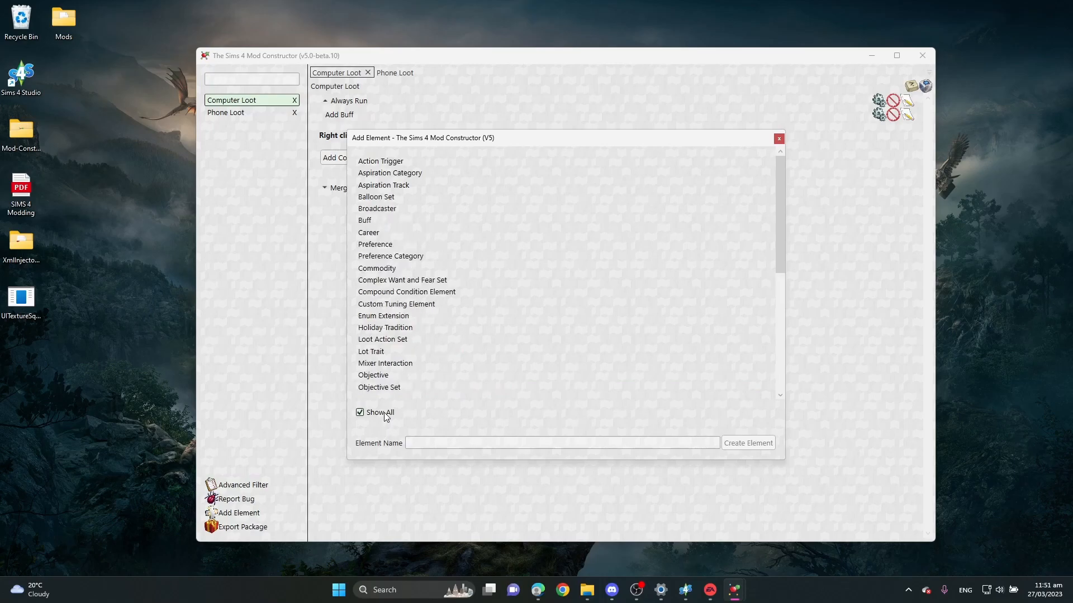
{"action": "scroll", "coordinate": [407, 328], "scroll_direction": "down", "scroll_amount": 2}
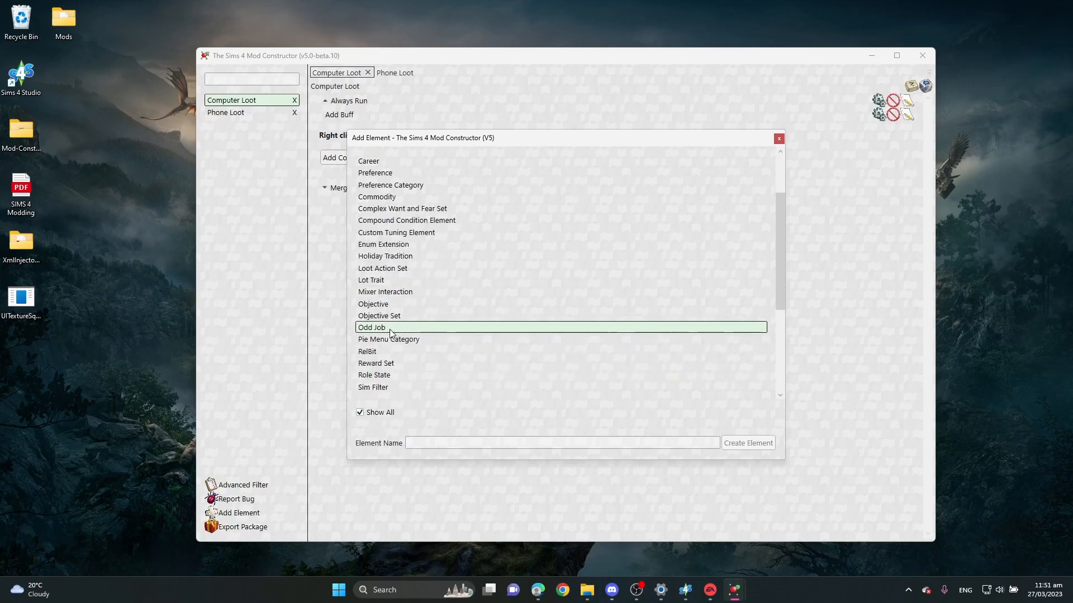
{"action": "left_click", "coordinate": [385, 273]}
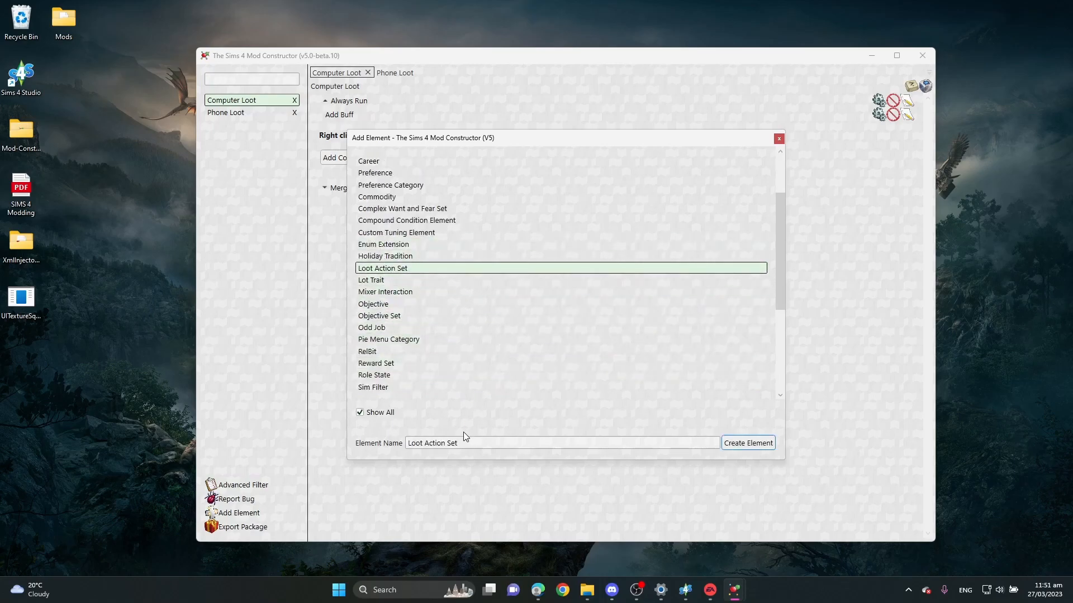
{"action": "left_click", "coordinate": [779, 139]}
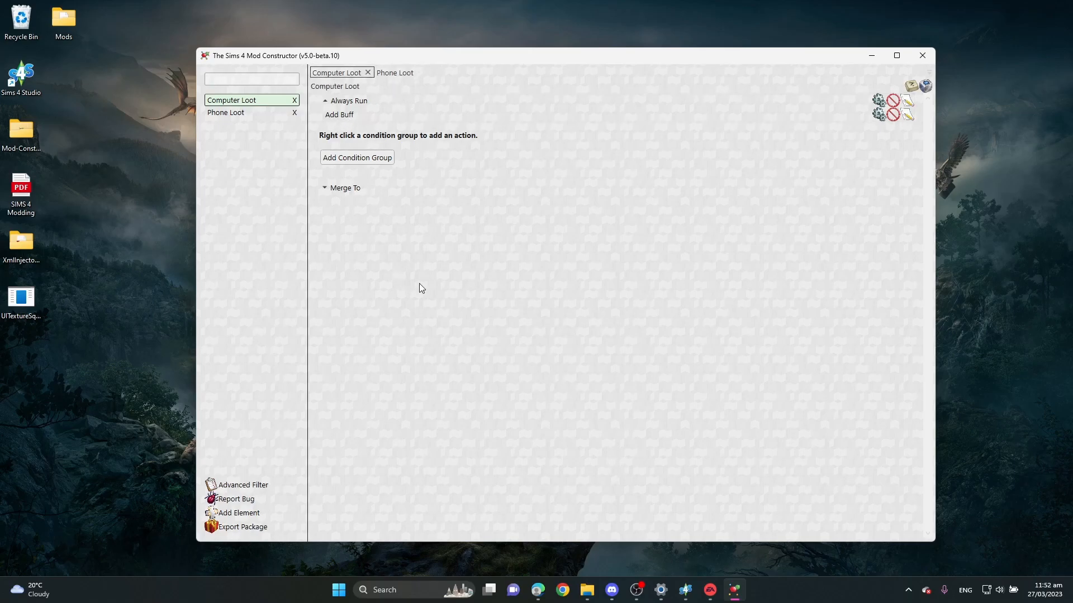
Step: Add a second condition group to Computer Loot and add an action to it
{"action": "left_click", "coordinate": [343, 159]}
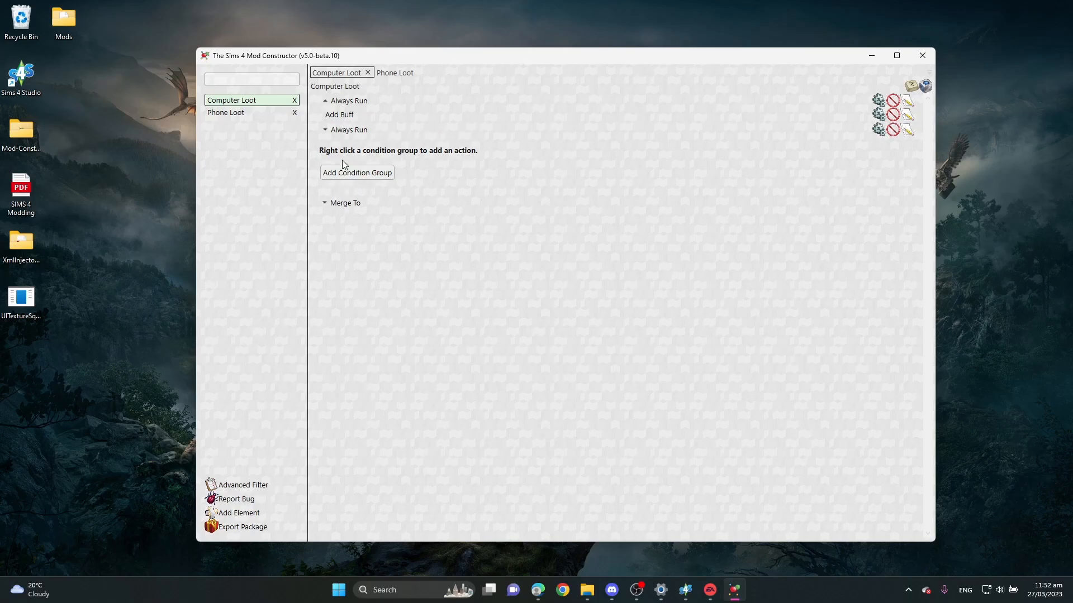
{"action": "right_click", "coordinate": [349, 131]}
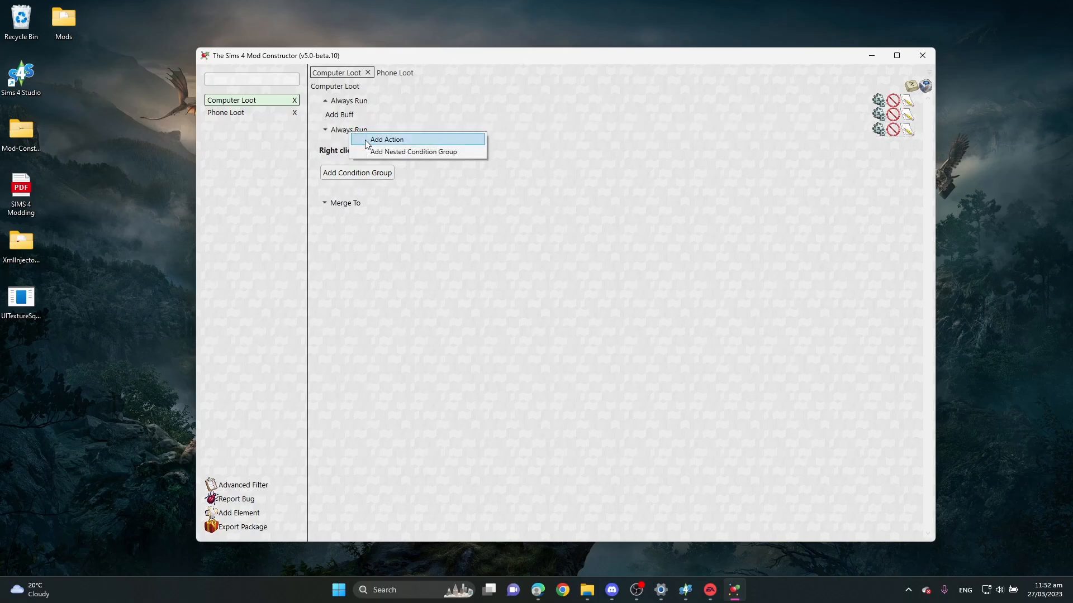
{"action": "left_click", "coordinate": [367, 141]}
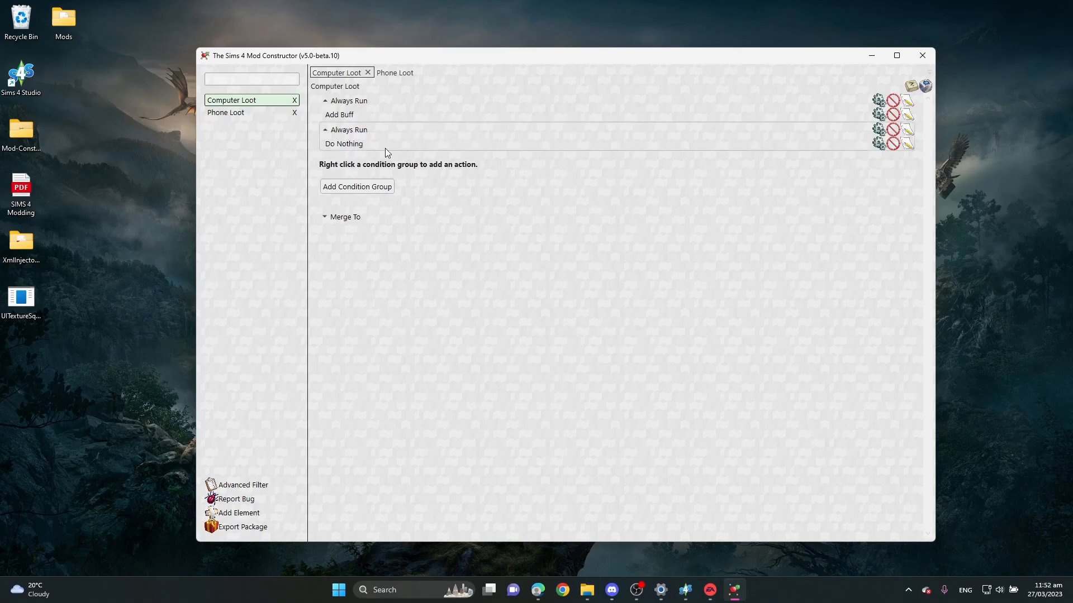
Step: Change the new Do Nothing action in the second condition group to Notification or Dialog
{"action": "left_click", "coordinate": [879, 144]}
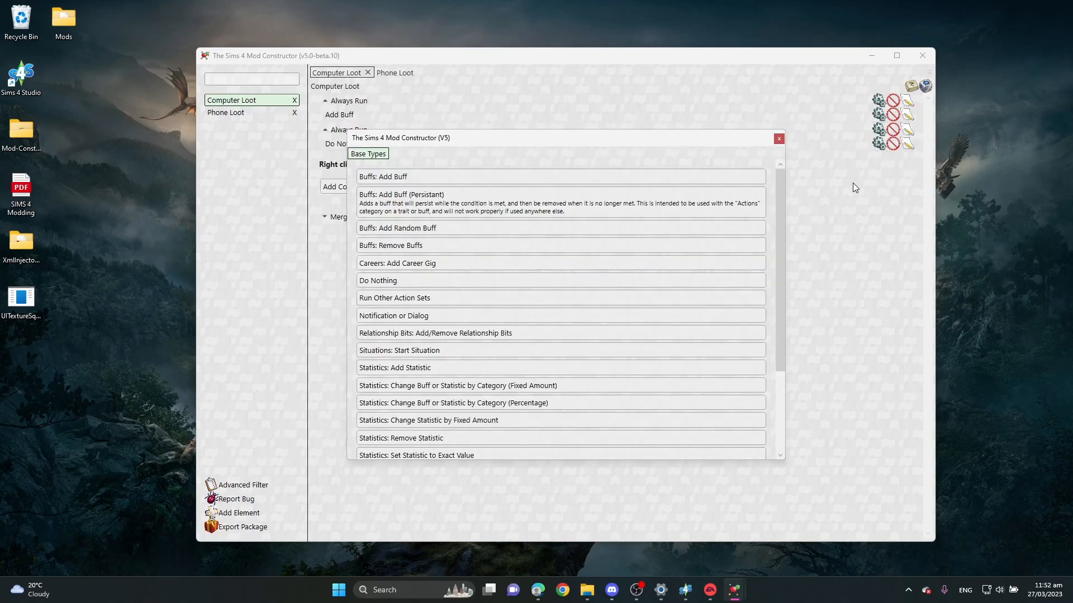
{"action": "mouse_move", "coordinate": [783, 193]}
{"action": "left_mouse_down"}
{"action": "mouse_move", "coordinate": [780, 298]}
{"action": "mouse_move", "coordinate": [782, 182]}
{"action": "left_mouse_up"}
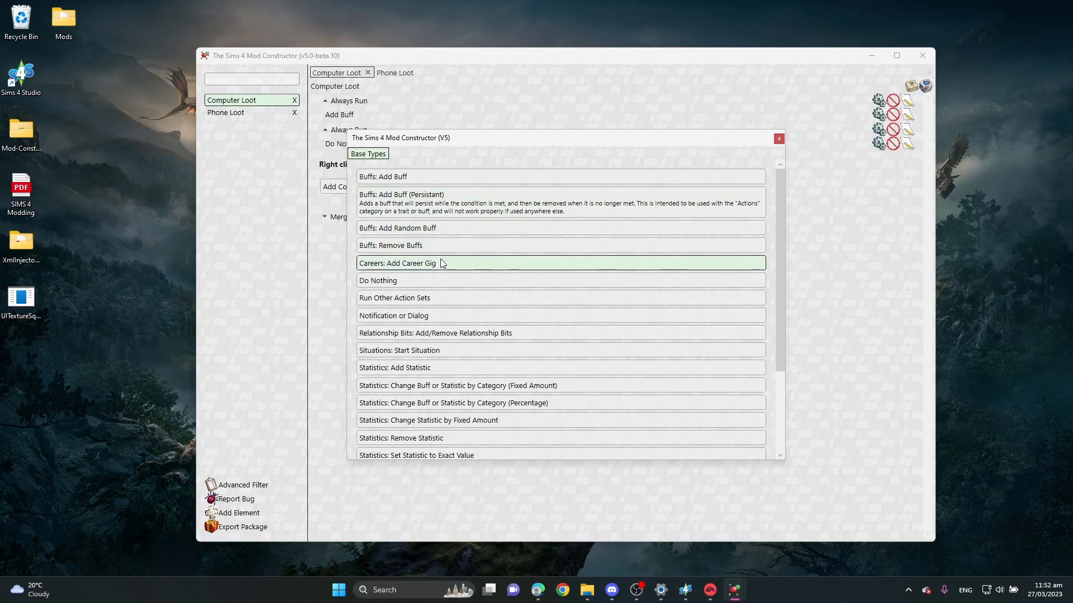
{"action": "scroll", "coordinate": [446, 263], "scroll_direction": "down", "scroll_amount": 1}
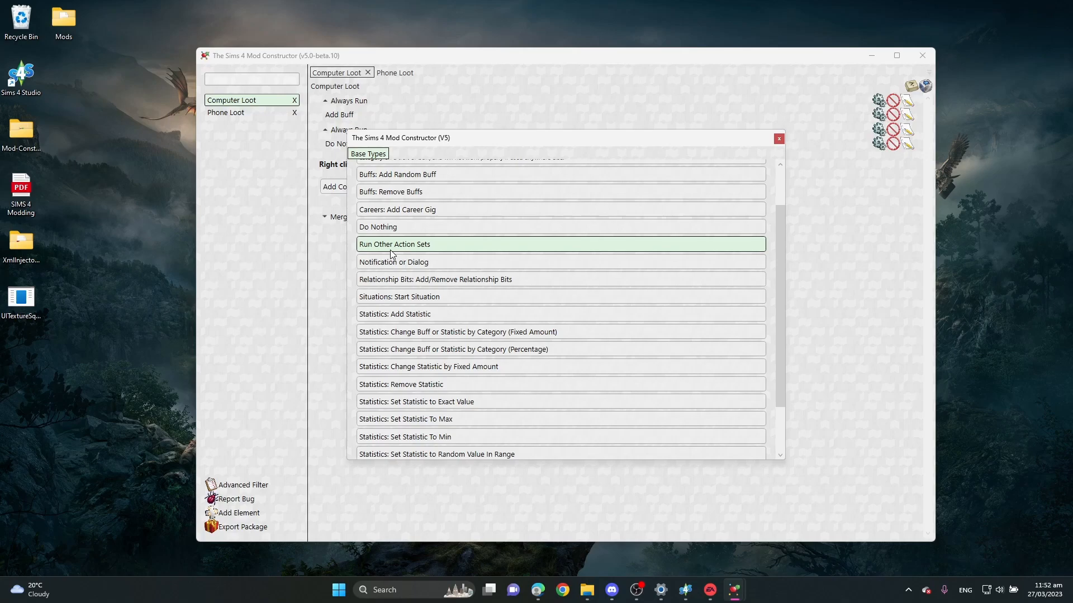
{"action": "scroll", "coordinate": [424, 249], "scroll_direction": "down", "scroll_amount": 1}
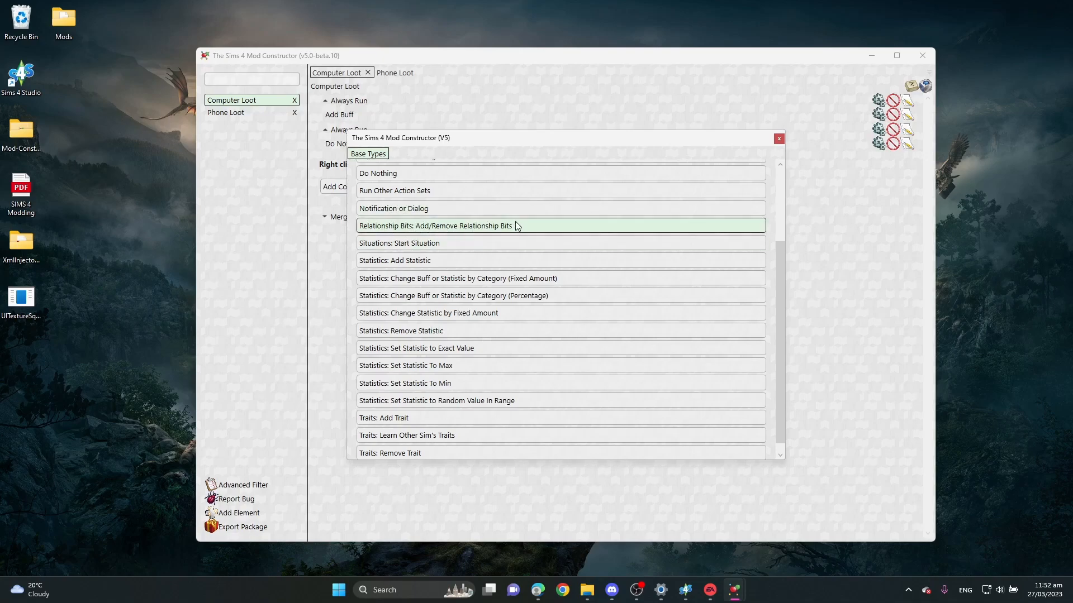
{"action": "scroll", "coordinate": [515, 226], "scroll_direction": "down", "scroll_amount": 1}
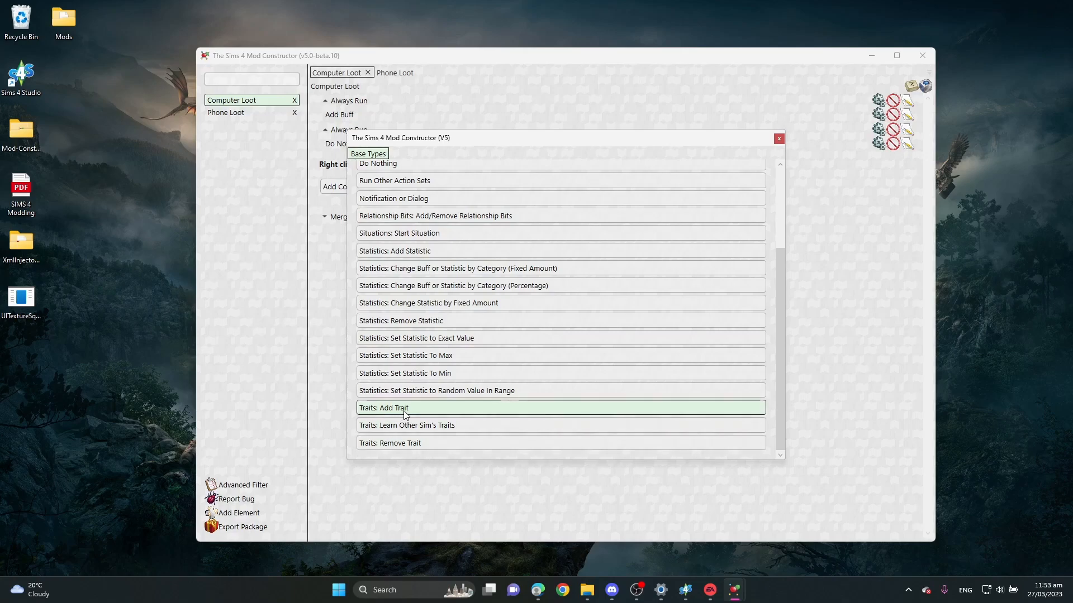
{"action": "scroll", "coordinate": [415, 447], "scroll_direction": "up", "scroll_amount": 3}
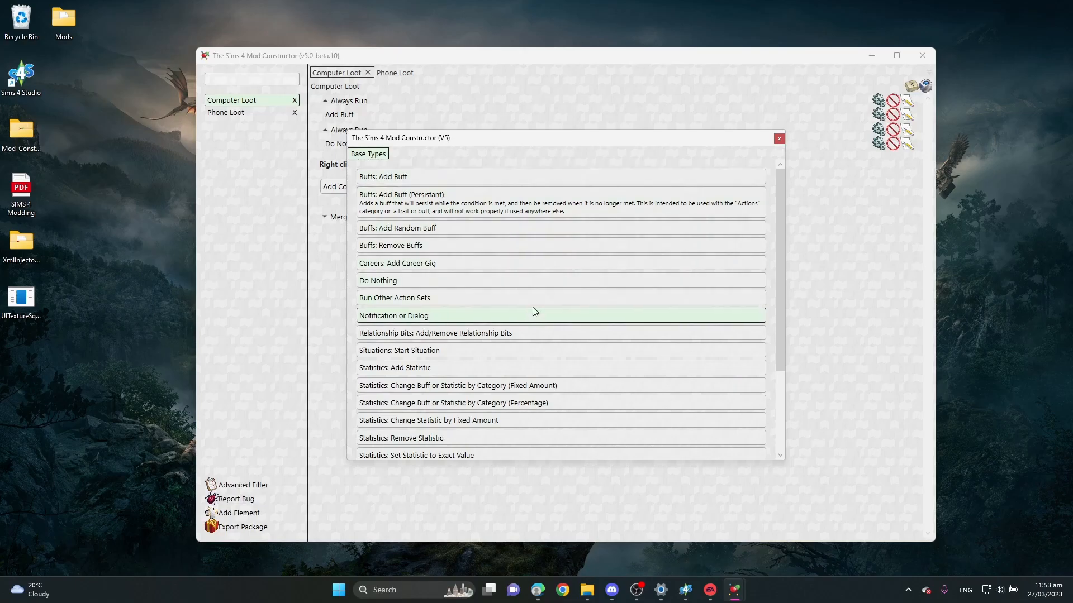
{"action": "left_click", "coordinate": [391, 317]}
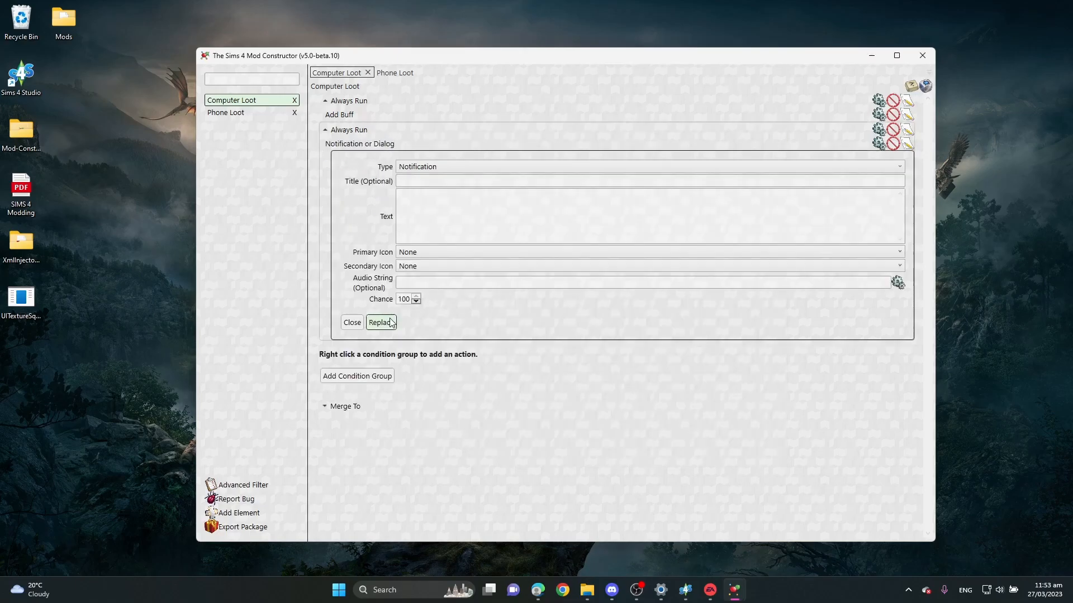
Step: Choose Notification, title it "Computer Notification", and enter the text "A new notification has popped up!\n{0.SimFirstName} has become quite the modder!"
{"action": "left_click", "coordinate": [406, 166]}
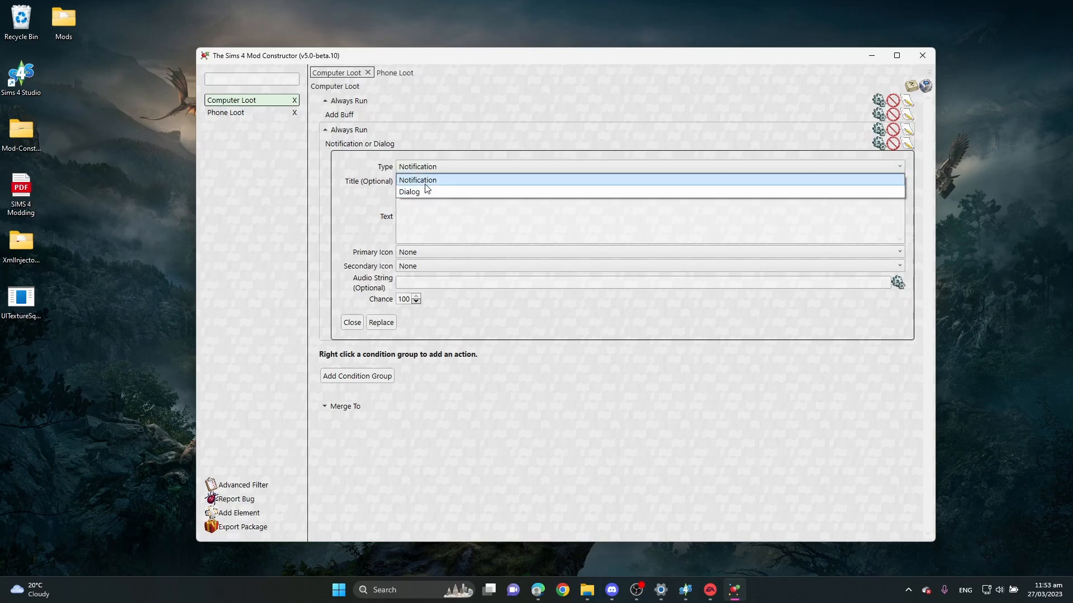
{"action": "left_click", "coordinate": [426, 184]}
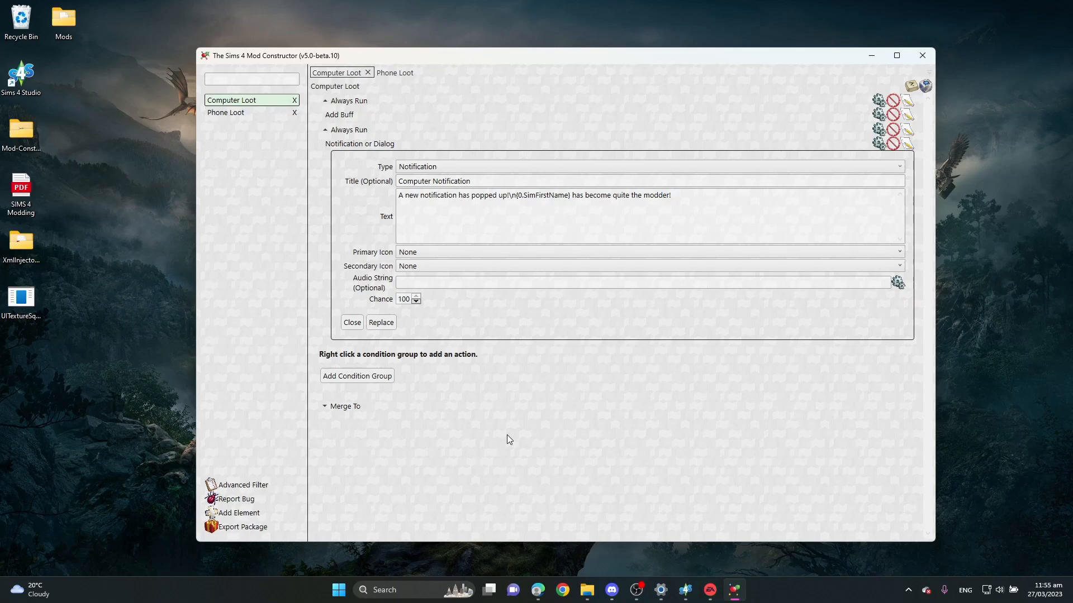
{"action": "left_click", "coordinate": [509, 196]}
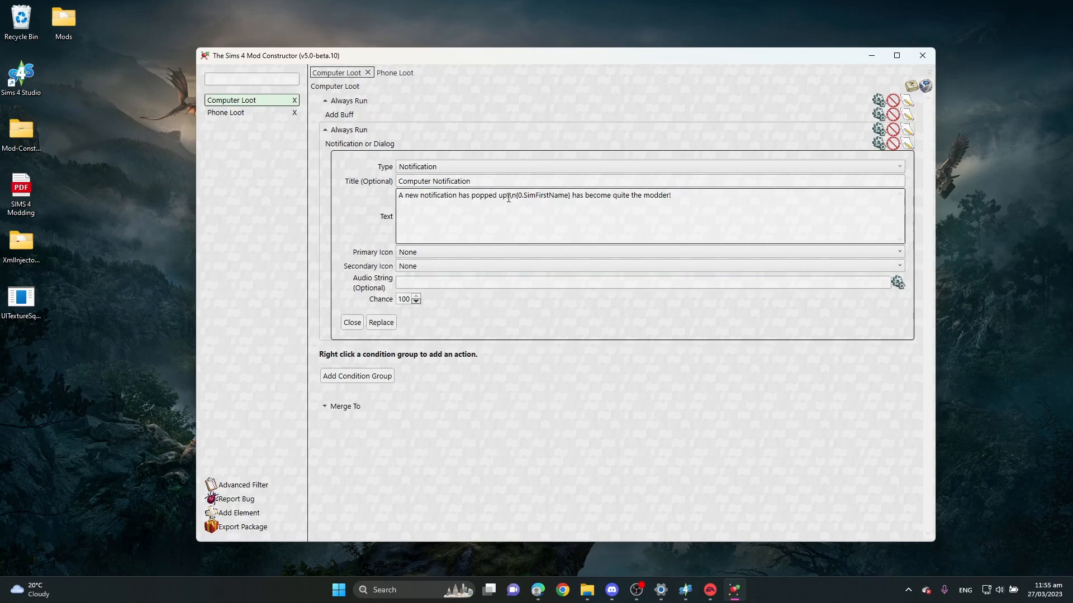
{"action": "left_click_drag", "start_coordinate": [512, 198], "coordinate": [516, 198]}
{"action": "left_click", "coordinate": [518, 196]}
Step: Set the notification's primary icon to the Participant Actor and its secondary icon to Standard with the custom image "headline_Laptop 46989dc6fa8b6b74.png"
{"action": "left_click", "coordinate": [420, 255]}
{"action": "left_click", "coordinate": [420, 288]}
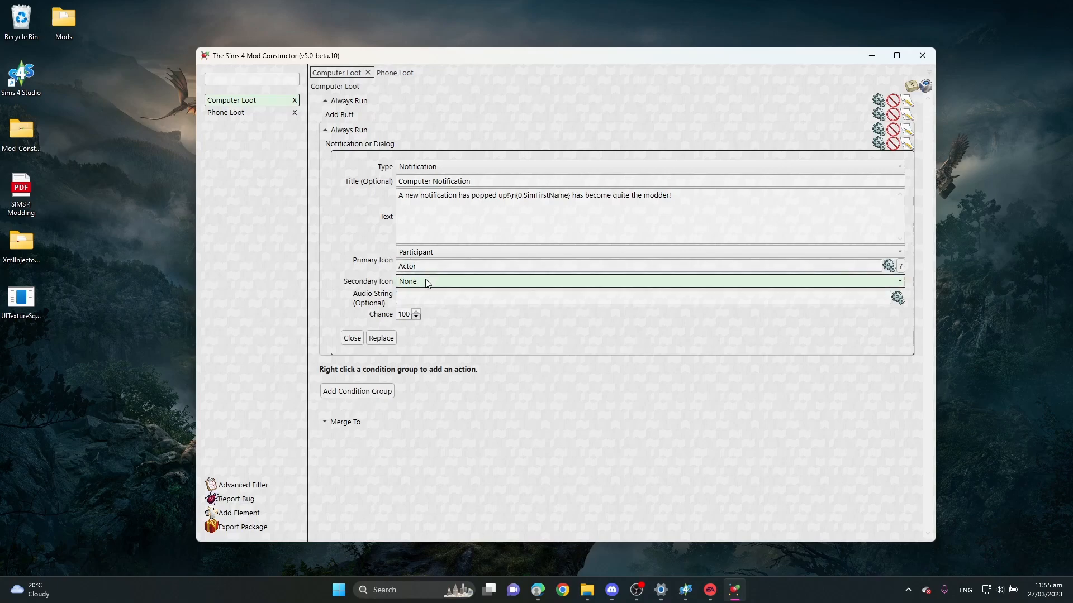
{"action": "left_click", "coordinate": [425, 281]}
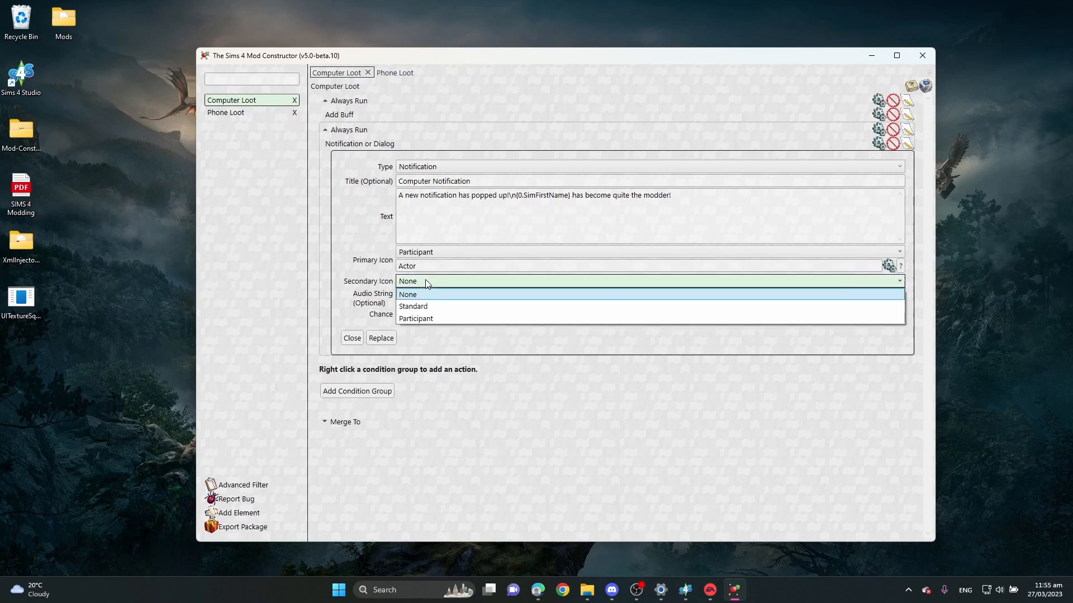
{"action": "left_click", "coordinate": [460, 306]}
{"action": "left_click", "coordinate": [409, 303]}
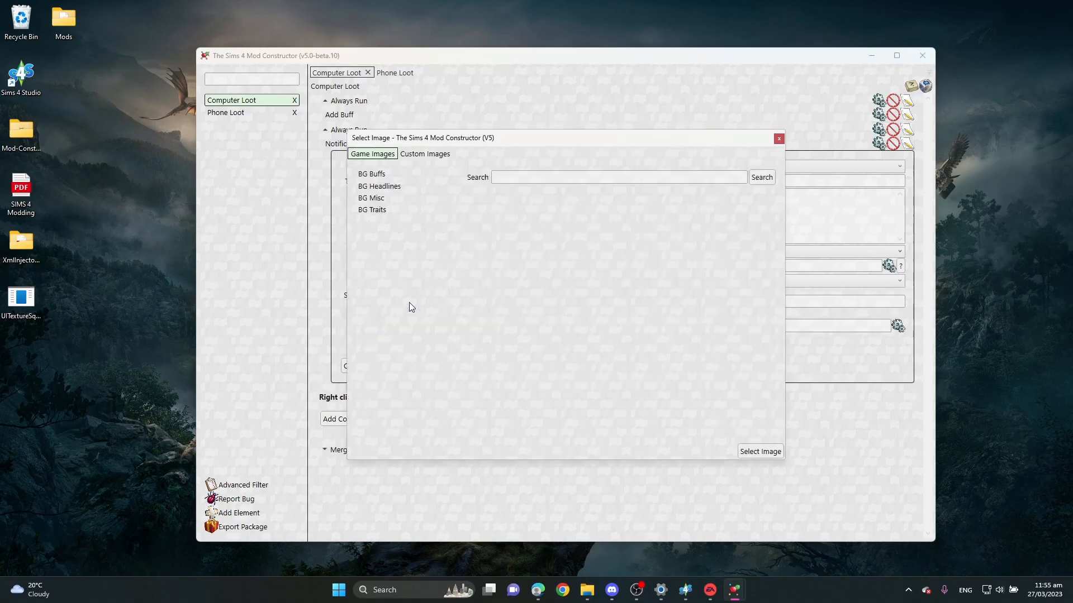
{"action": "left_click", "coordinate": [436, 156]}
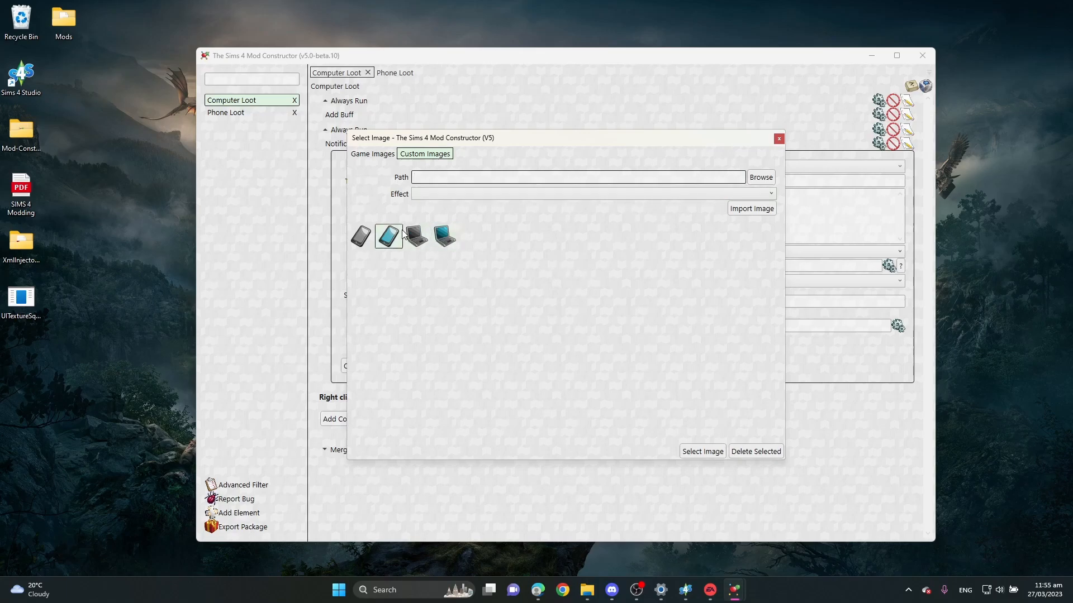
{"action": "left_click", "coordinate": [758, 177]}
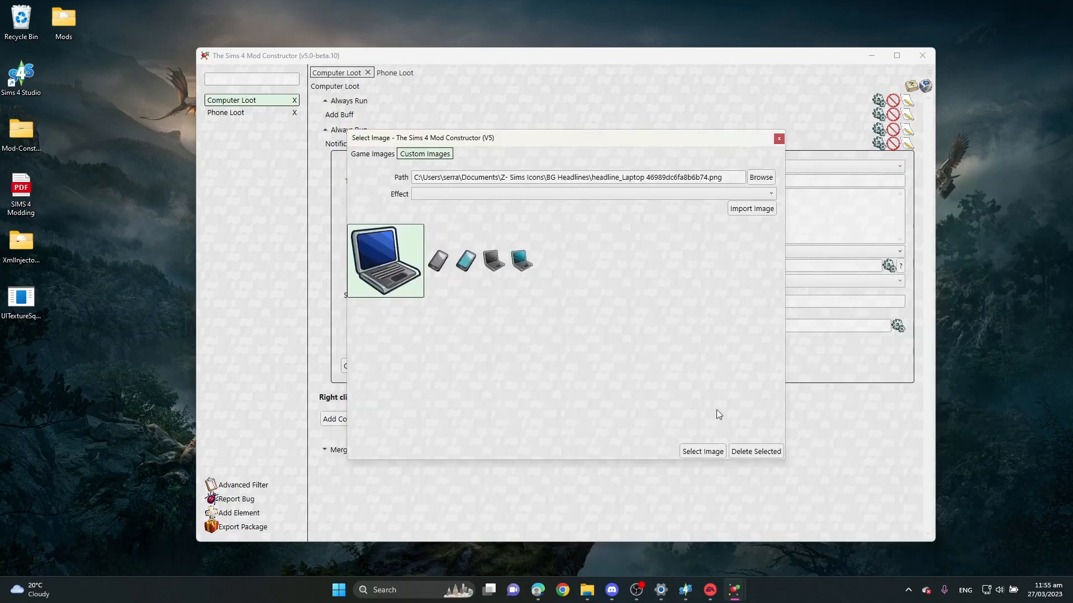
{"action": "left_click", "coordinate": [701, 451]}
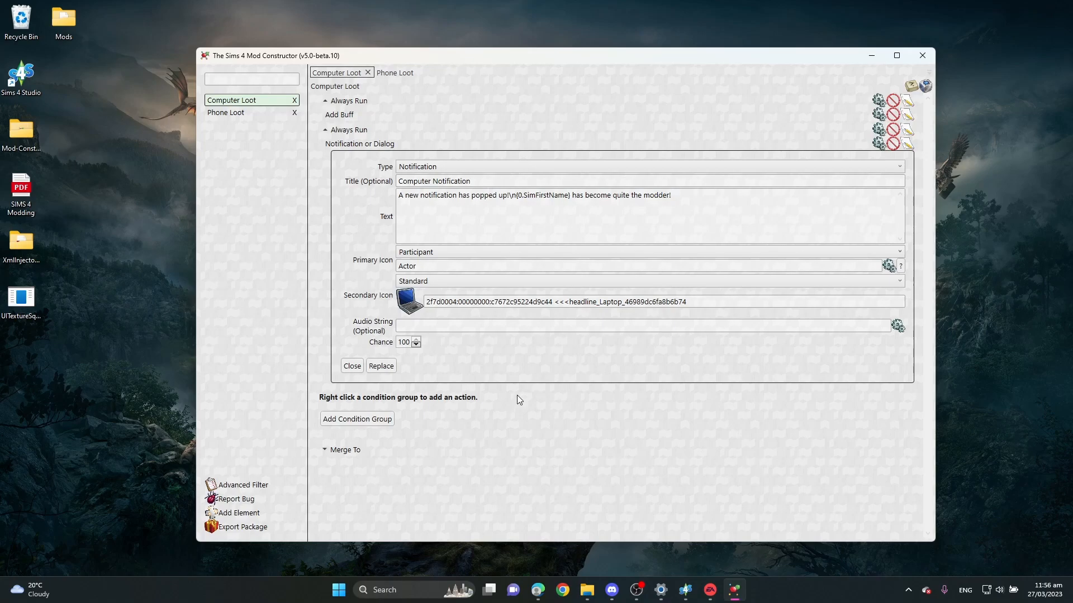
Step: Add another action to the second condition group and change it to Traits: Add Trait
{"action": "right_click", "coordinate": [351, 133]}
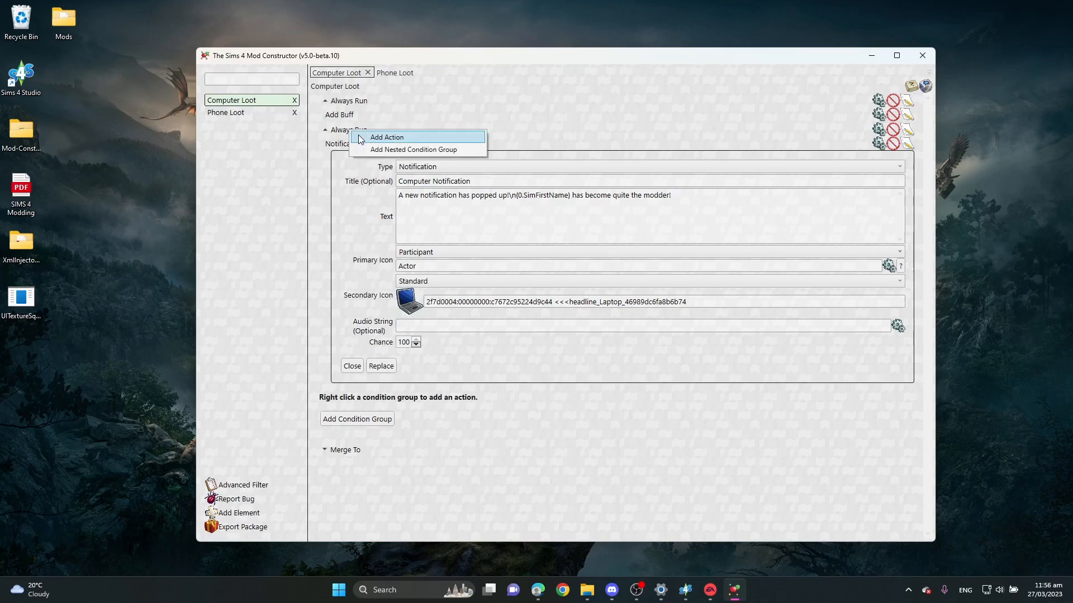
{"action": "left_click", "coordinate": [359, 138]}
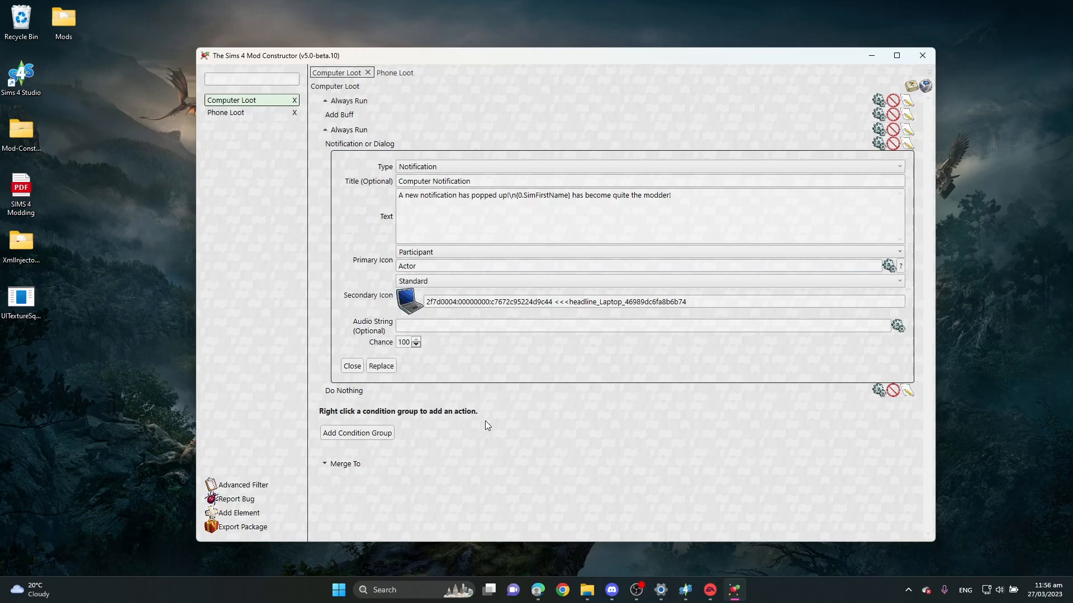
{"action": "left_click", "coordinate": [878, 391]}
{"action": "scroll", "coordinate": [559, 335], "scroll_direction": "down", "scroll_amount": 5}
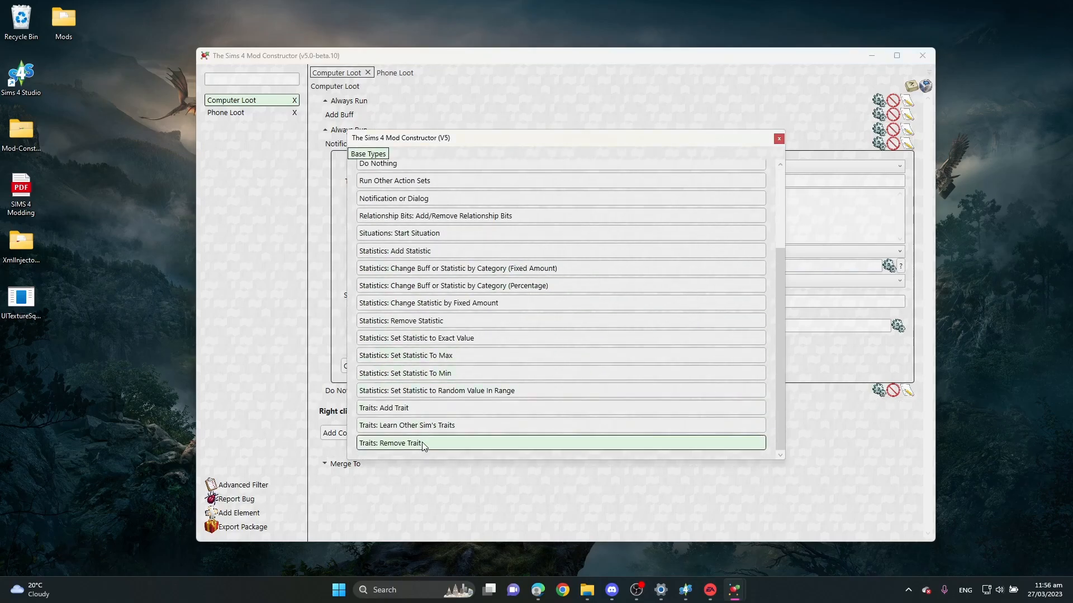
{"action": "left_click", "coordinate": [414, 408]}
Step: Search the base game traits for "likes" and choose Likes the Color Purple as the Add Trait action's trait
{"action": "scroll", "coordinate": [489, 421], "scroll_direction": "down", "scroll_amount": 1}
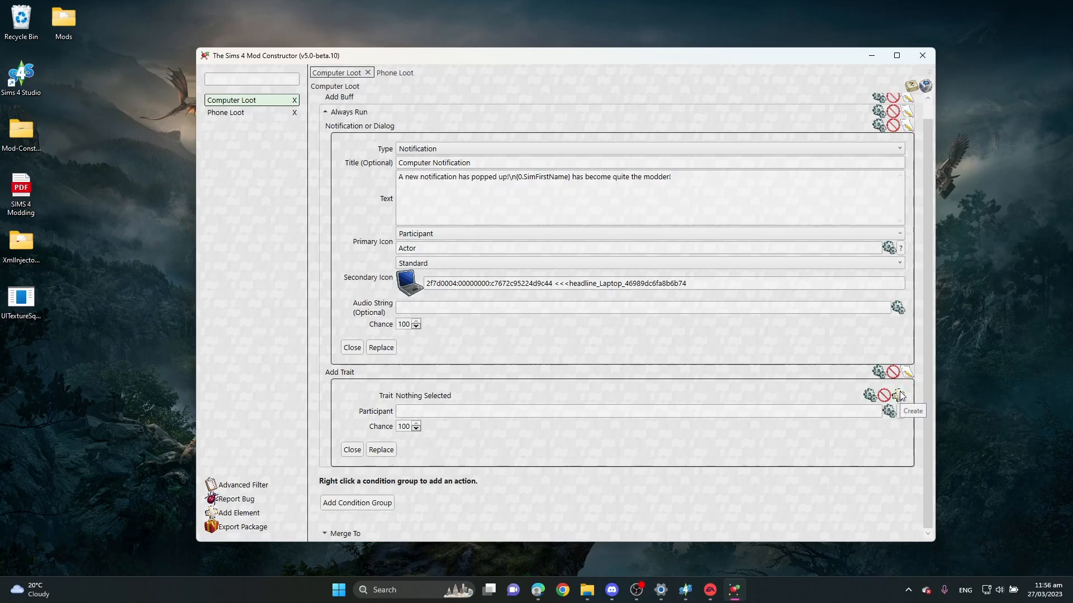
{"action": "left_click", "coordinate": [870, 395]}
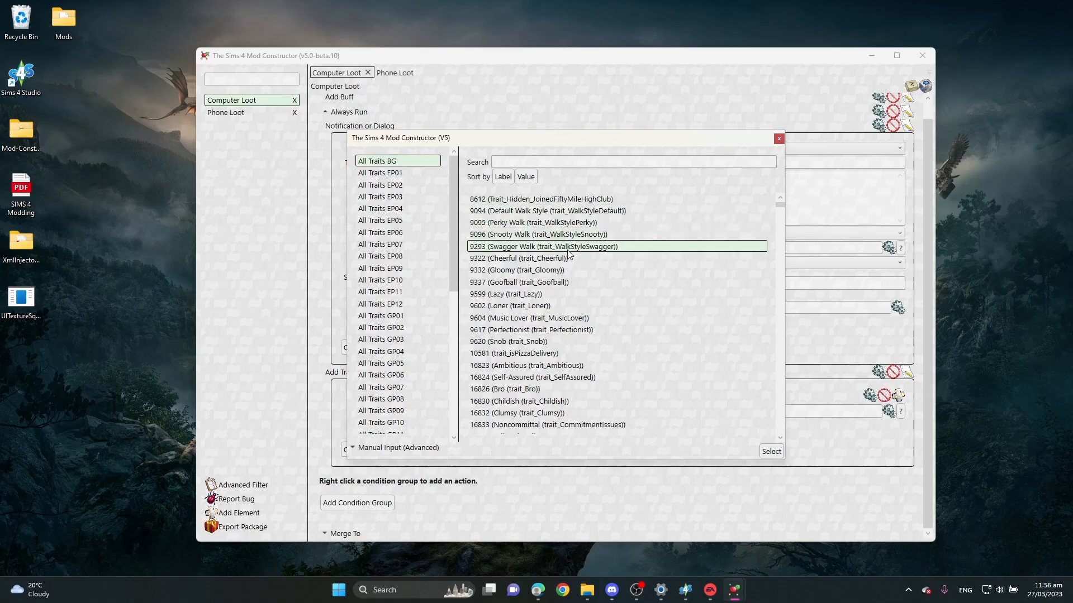
{"action": "scroll", "coordinate": [620, 283], "scroll_direction": "down", "scroll_amount": 5}
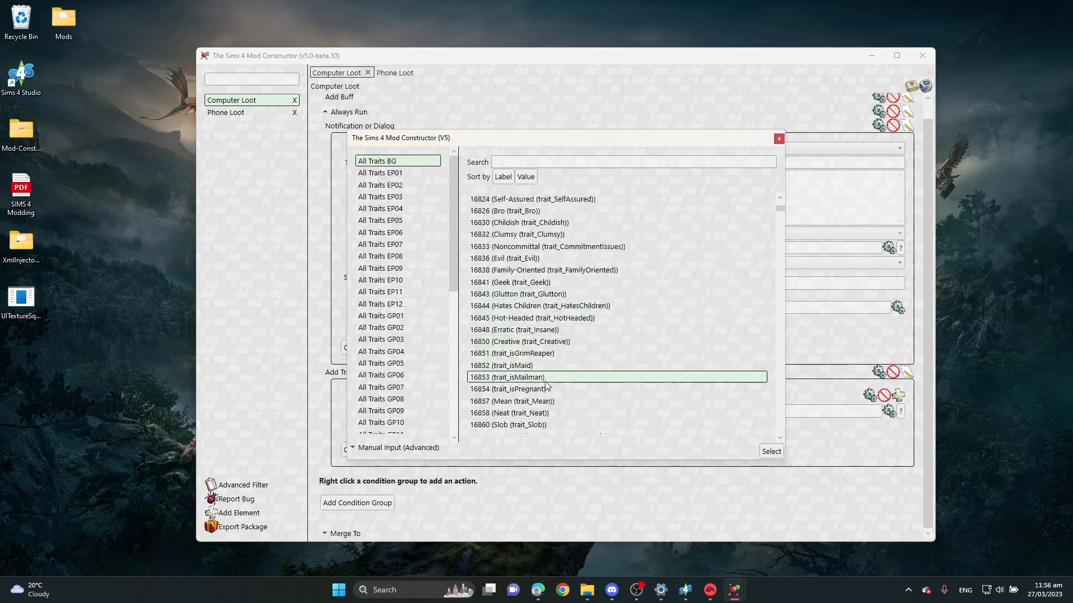
{"action": "scroll", "coordinate": [536, 307], "scroll_direction": "up", "scroll_amount": 2}
{"action": "scroll", "coordinate": [540, 252], "scroll_direction": "down", "scroll_amount": 15}
{"action": "scroll", "coordinate": [540, 373], "scroll_direction": "down", "scroll_amount": 8}
{"action": "scroll", "coordinate": [538, 364], "scroll_direction": "down", "scroll_amount": 20}
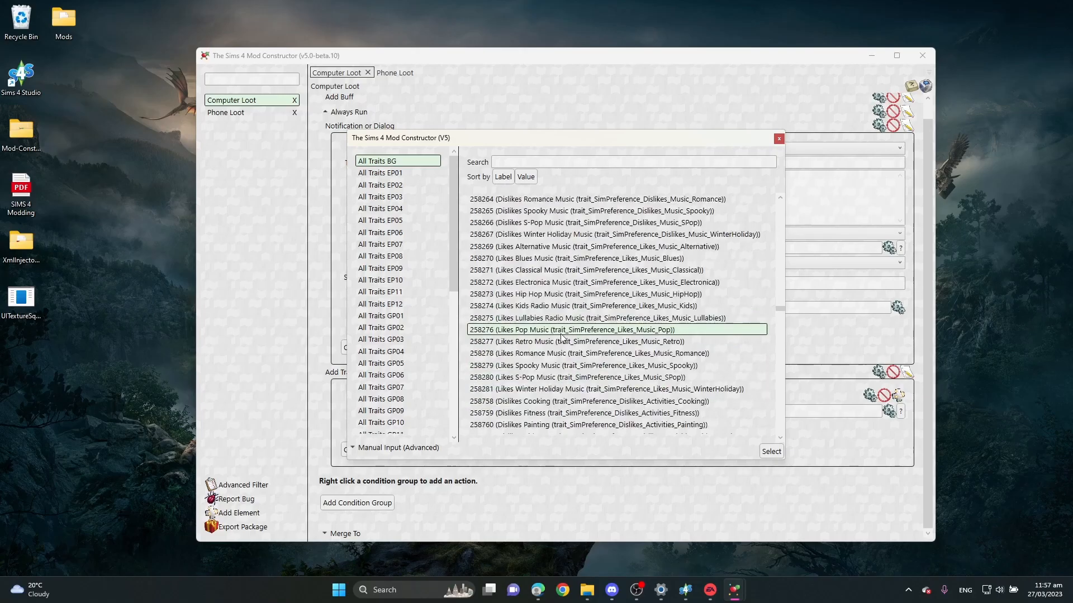
{"action": "scroll", "coordinate": [541, 335], "scroll_direction": "up", "scroll_amount": 8}
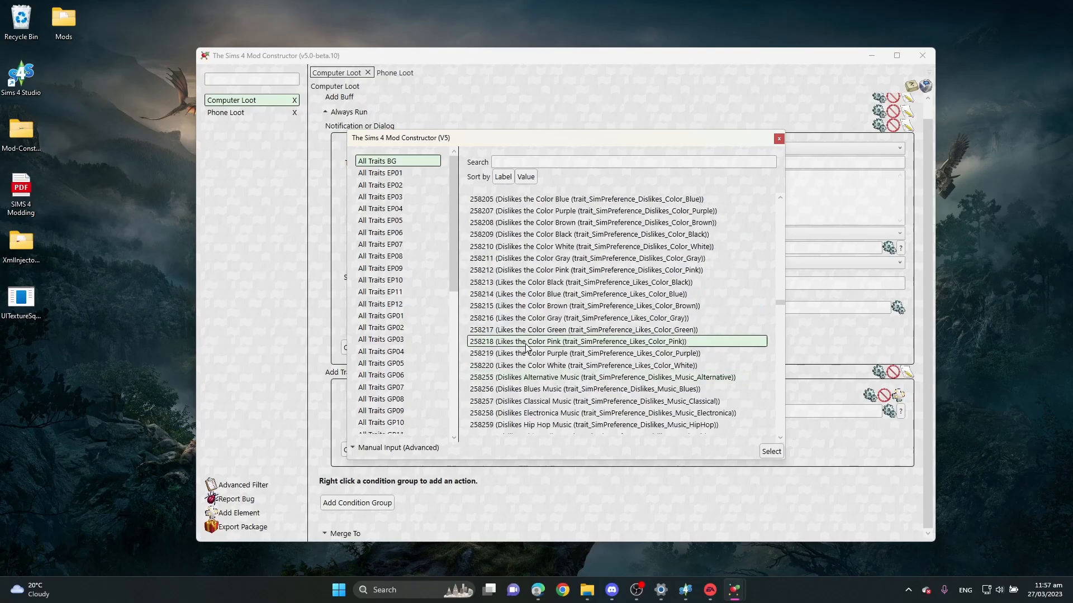
{"action": "scroll", "coordinate": [541, 332], "scroll_direction": "up", "scroll_amount": 5}
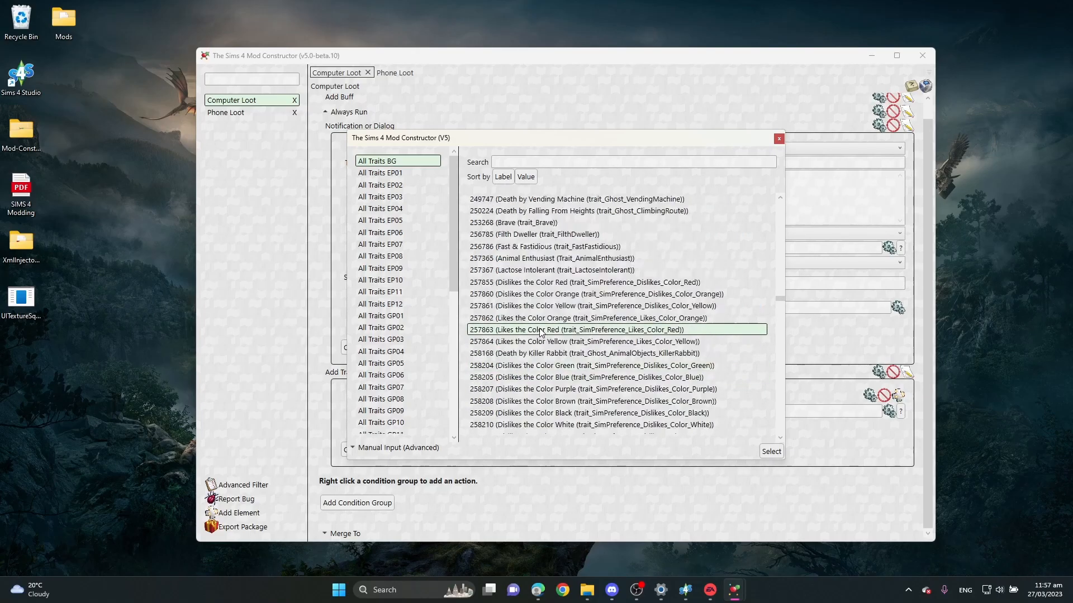
{"action": "left_click", "coordinate": [503, 161]}
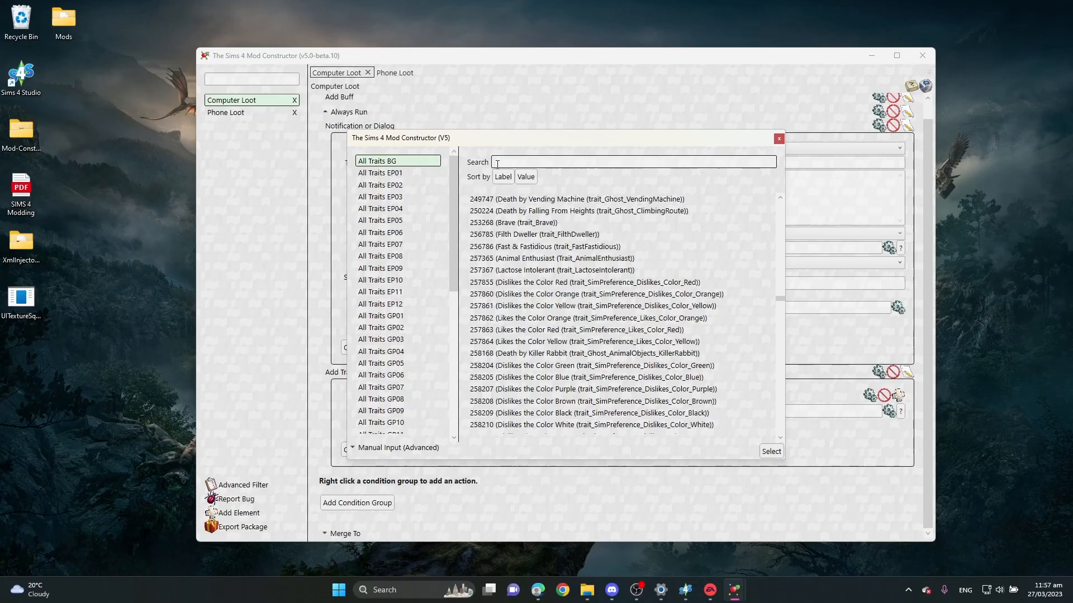
{"action": "type", "text": "likes"}
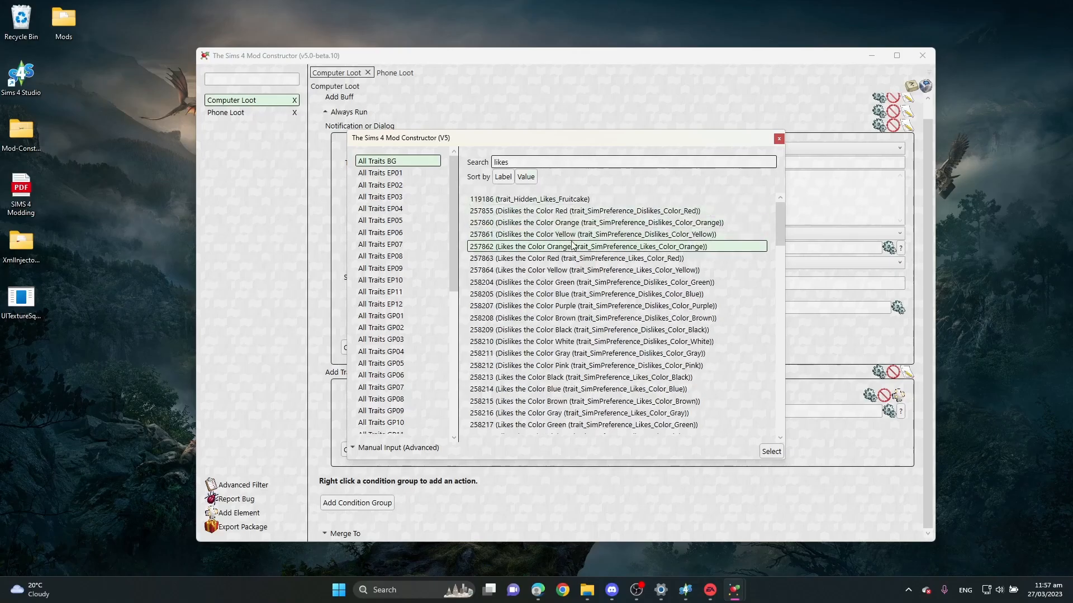
{"action": "scroll", "coordinate": [579, 305], "scroll_direction": "down", "scroll_amount": 3}
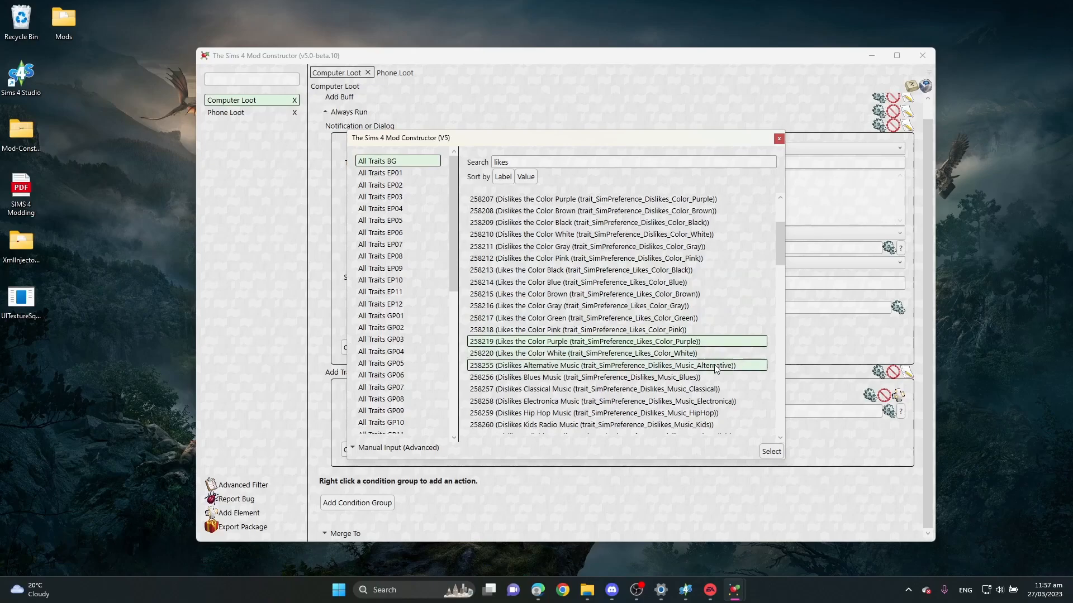
{"action": "left_click", "coordinate": [770, 452]}
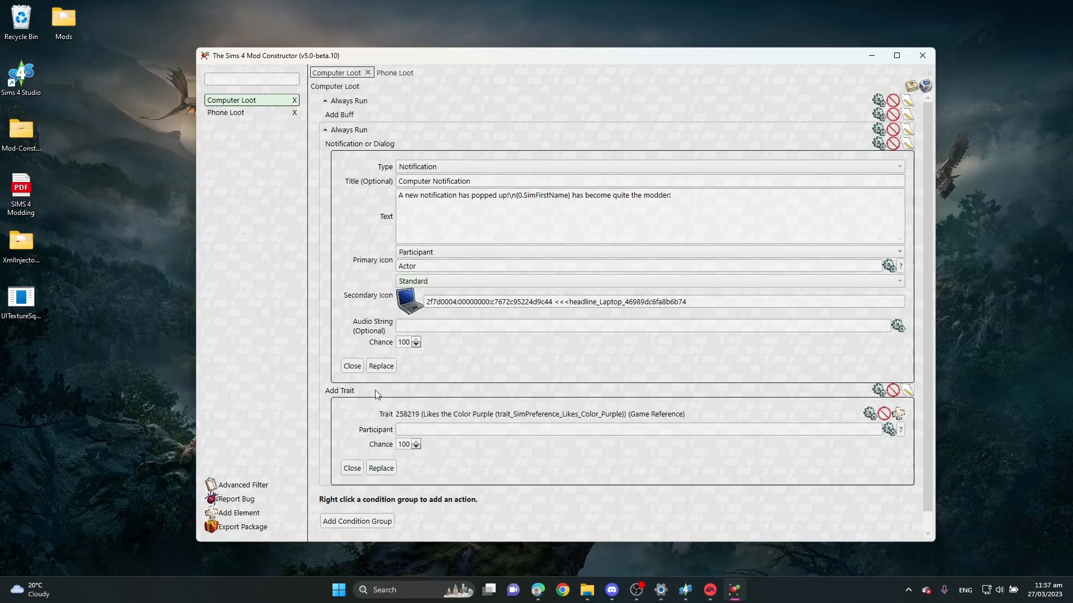
Step: Replace the notification text with "A new notification has popped up! {0.SimFirstName} has become quite the modder!\n{0.SimPronounSubjective|xxUpper} now likes purple!"
{"action": "left_click", "coordinate": [682, 197]}
{"action": "key", "text": "ctrl+a"}
{"action": "key", "text": "ctrl+v"}
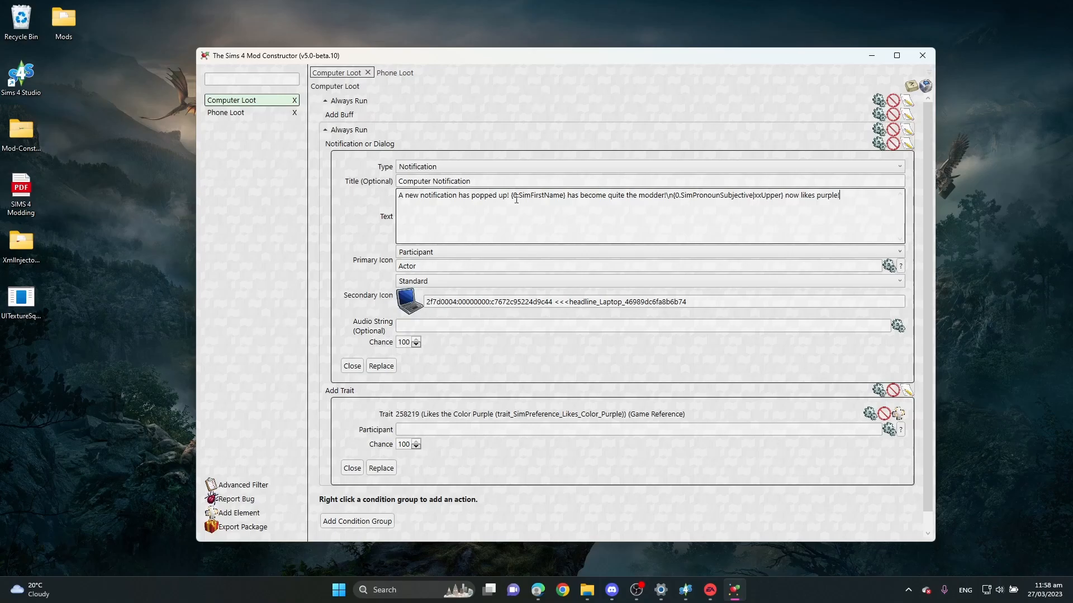
{"action": "left_click_drag", "start_coordinate": [510, 196], "coordinate": [566, 197]}
{"action": "left_click_drag", "start_coordinate": [674, 196], "coordinate": [782, 196]}
{"action": "left_click", "coordinate": [847, 192]}
Step: Change the second condition group's Always Run condition to Trait Condition
{"action": "left_click", "coordinate": [878, 133]}
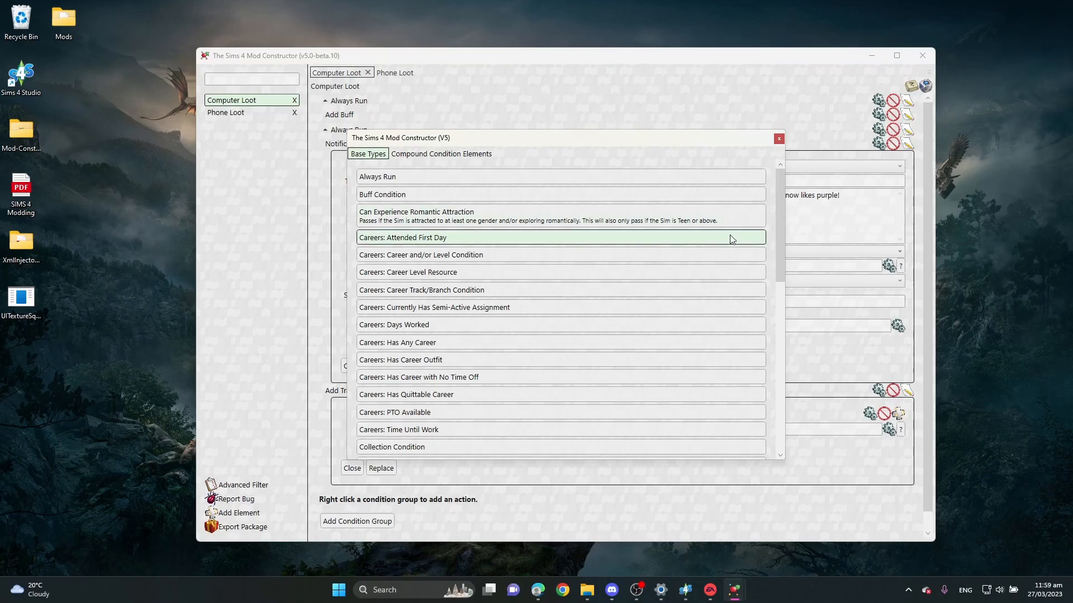
{"action": "scroll", "coordinate": [664, 411], "scroll_direction": "down", "scroll_amount": 5}
{"action": "scroll", "coordinate": [664, 411], "scroll_direction": "down", "scroll_amount": 5}
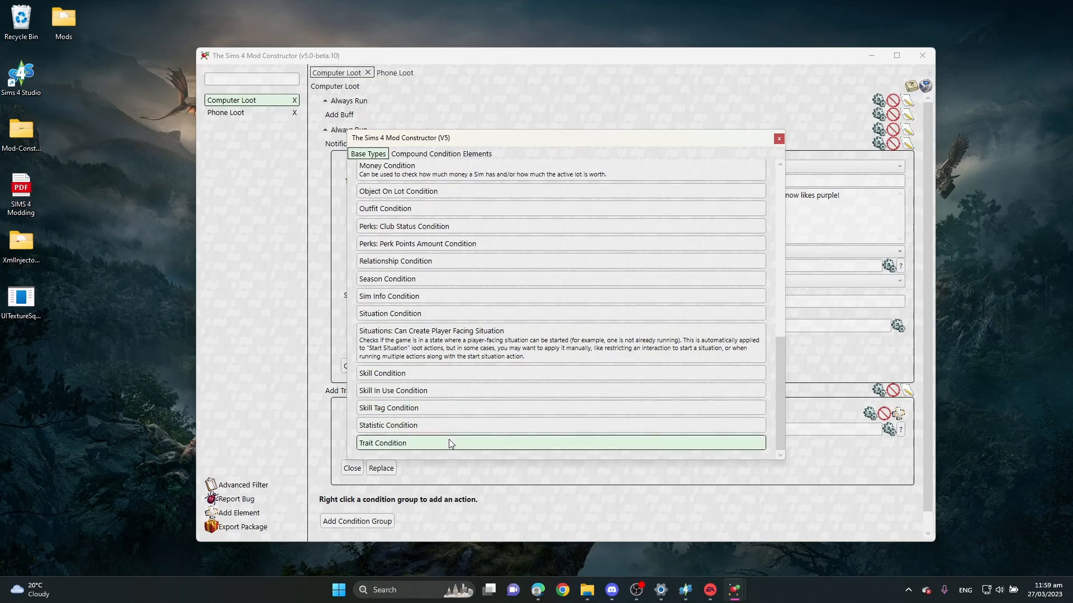
{"action": "left_click", "coordinate": [447, 442]}
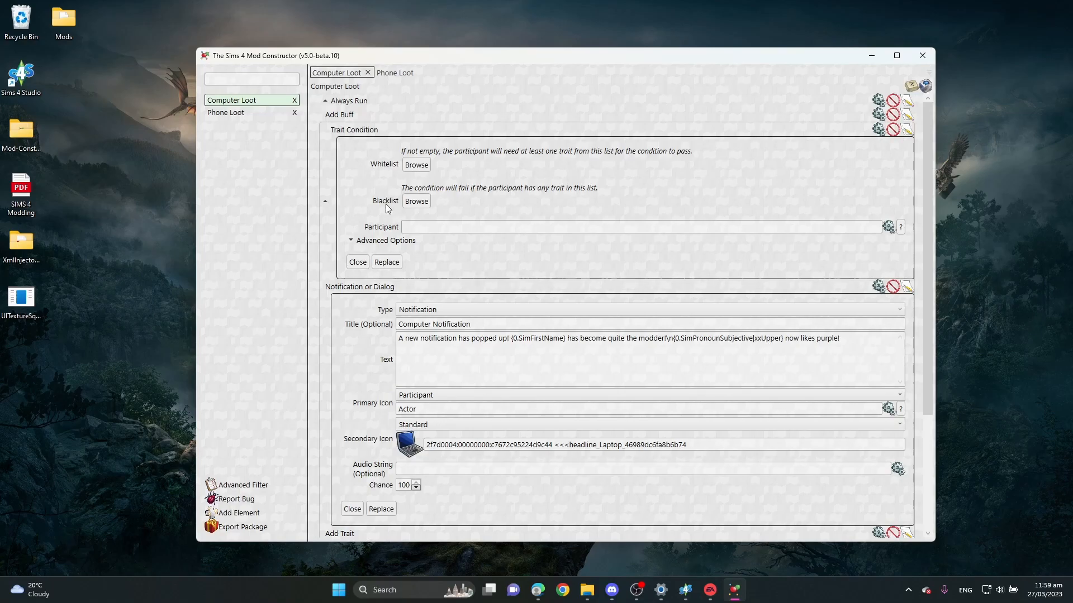
Step: Search the traits for "purple" and add Dislikes the Color Purple to the Trait Condition's whitelist
{"action": "left_click", "coordinate": [416, 165]}
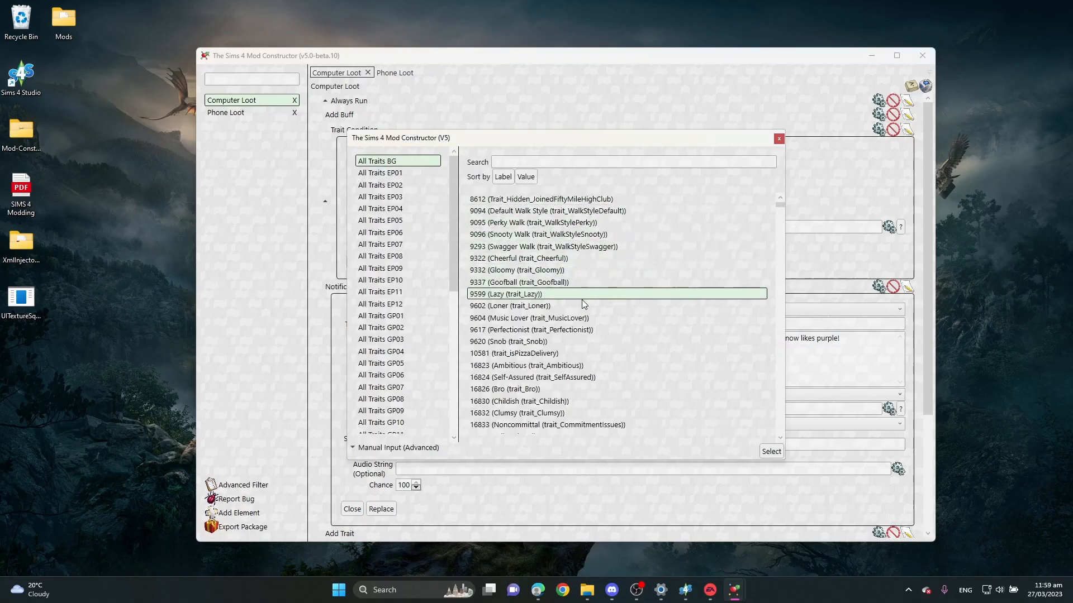
{"action": "scroll", "coordinate": [581, 299], "scroll_direction": "down", "scroll_amount": 10}
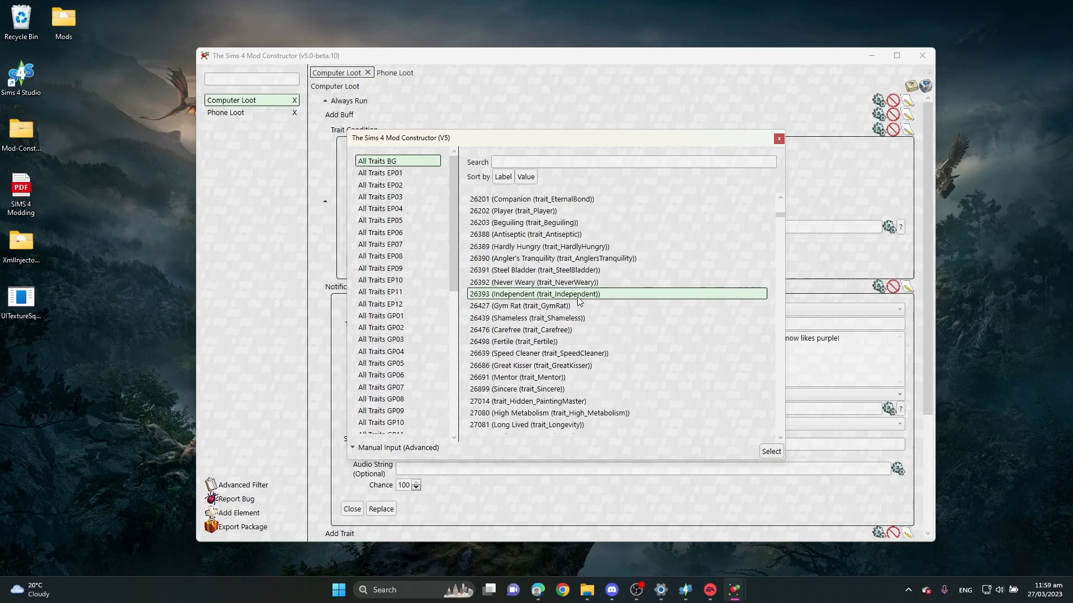
{"action": "left_click", "coordinate": [503, 162]}
{"action": "type", "text": "purple"}
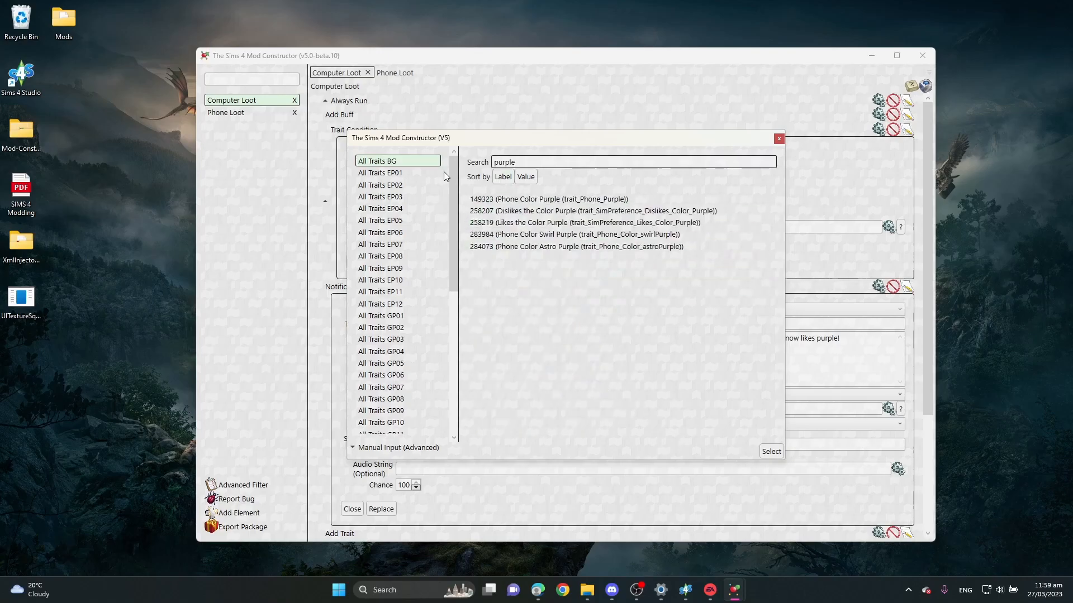
{"action": "left_click", "coordinate": [541, 214]}
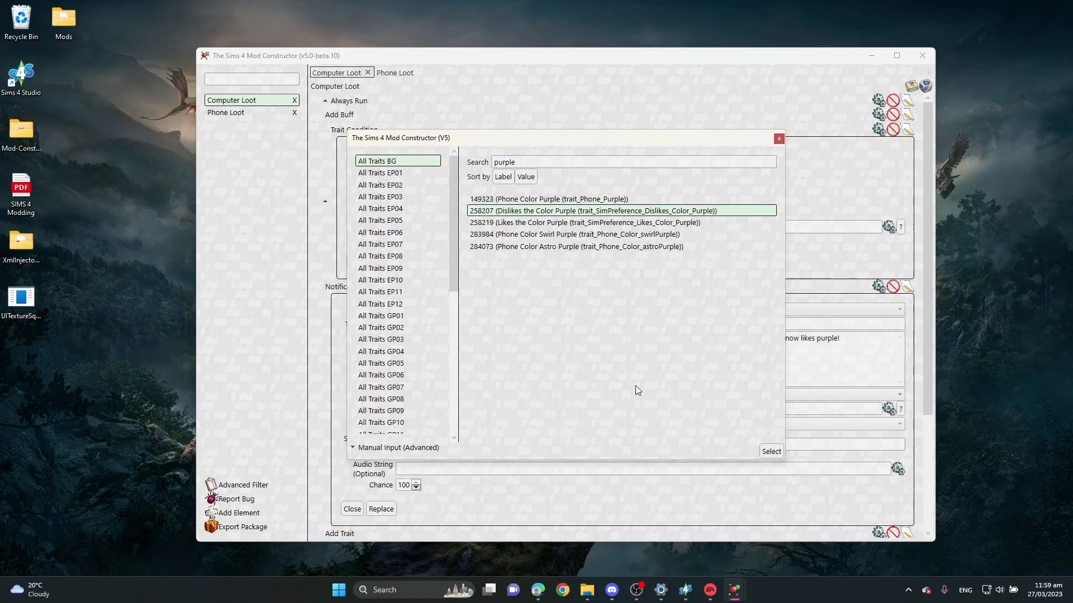
{"action": "left_click", "coordinate": [771, 451]}
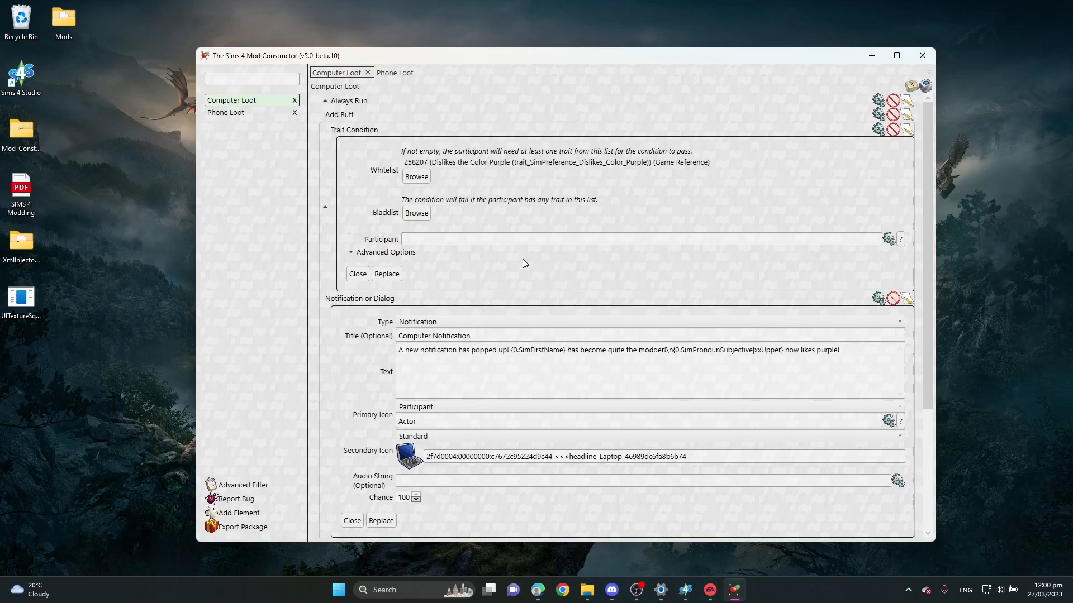
Step: Review the second condition group's Trait Condition together with its notification and Add Trait actions
{"action": "scroll", "coordinate": [523, 253], "scroll_direction": "down", "scroll_amount": 1}
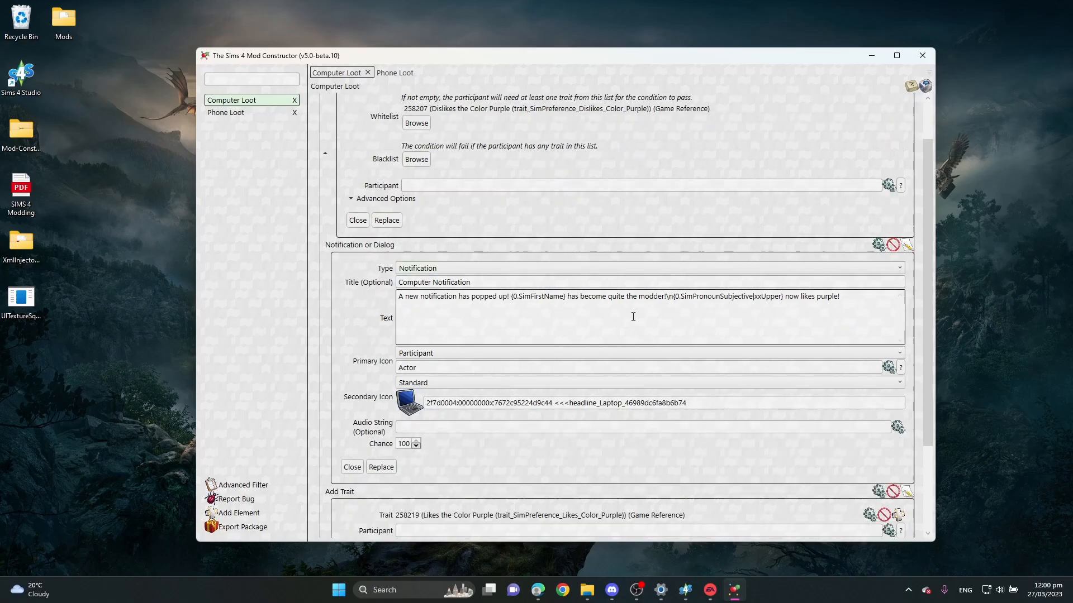
{"action": "scroll", "coordinate": [586, 417], "scroll_direction": "down", "scroll_amount": 2}
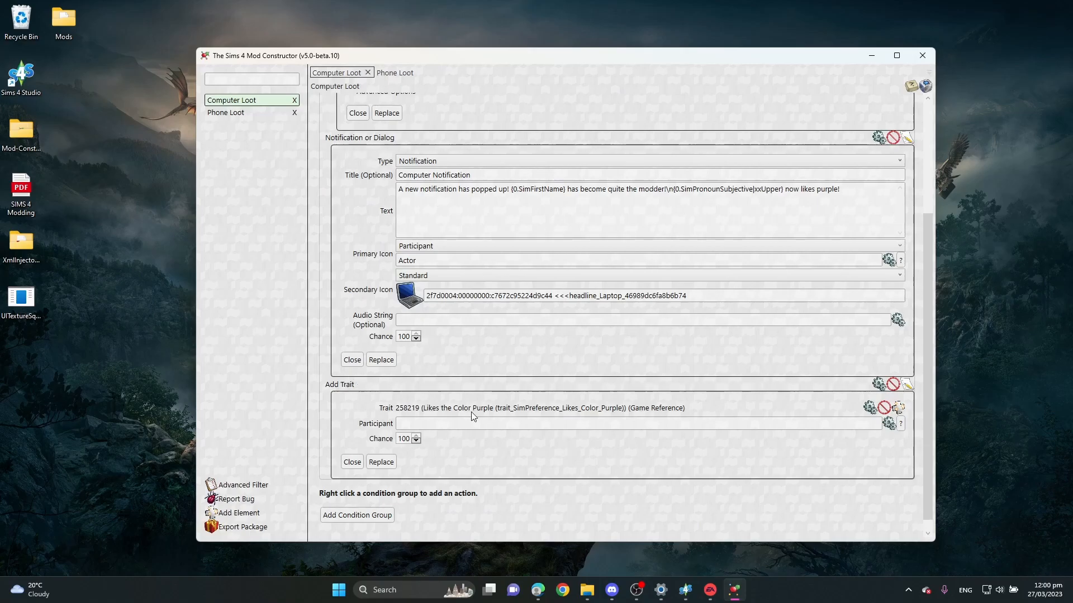
{"action": "scroll", "coordinate": [537, 415], "scroll_direction": "up", "scroll_amount": 3}
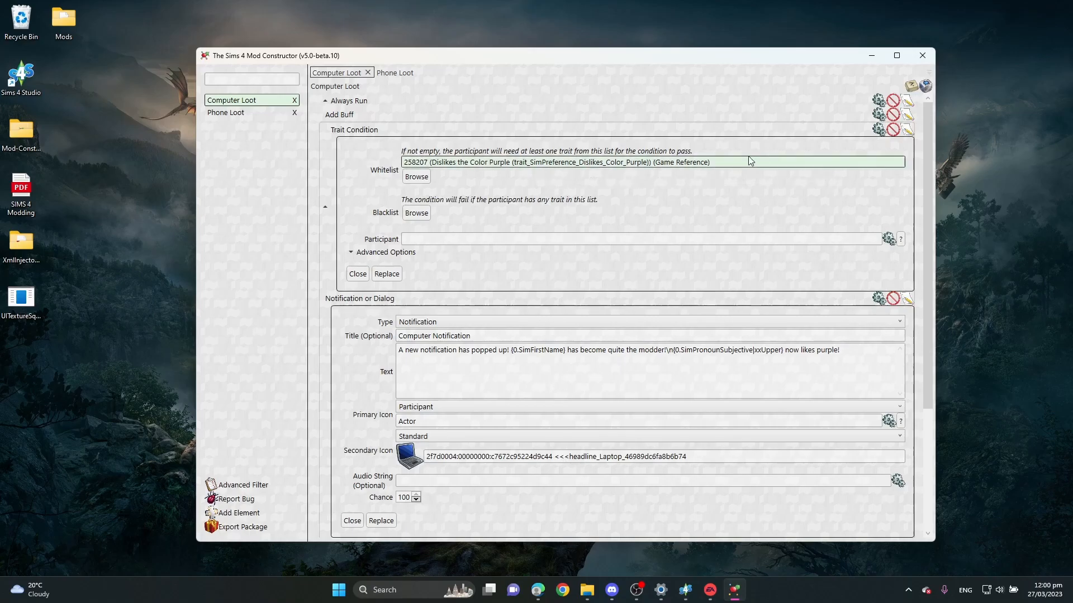
{"action": "scroll", "coordinate": [678, 286], "scroll_direction": "down", "scroll_amount": 1}
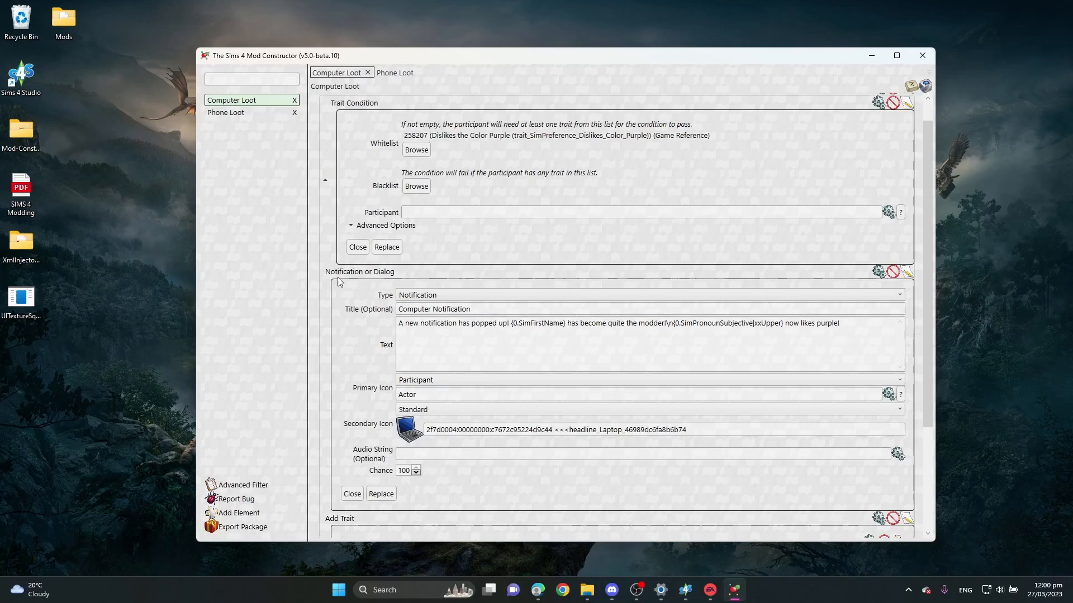
{"action": "scroll", "coordinate": [334, 277], "scroll_direction": "down", "scroll_amount": 5}
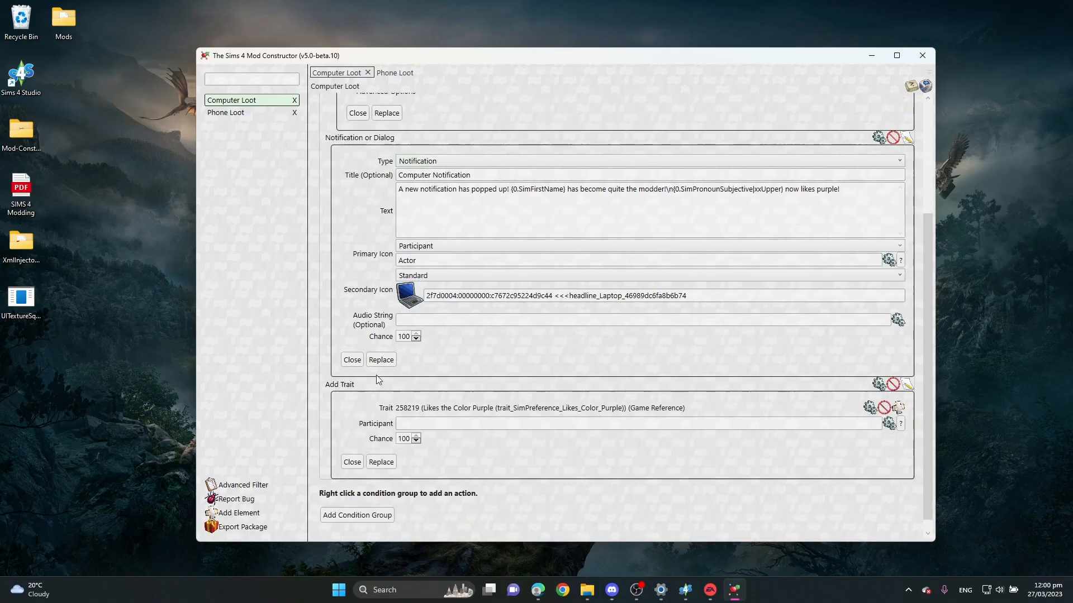
{"action": "scroll", "coordinate": [335, 458], "scroll_direction": "up", "scroll_amount": 2}
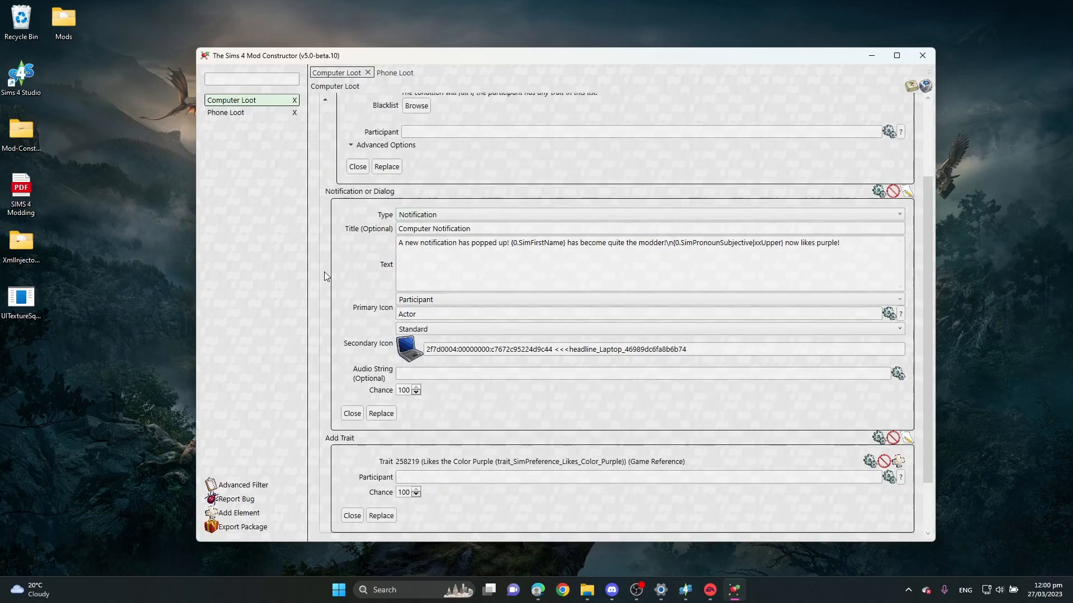
{"action": "scroll", "coordinate": [366, 251], "scroll_direction": "up", "scroll_amount": 4}
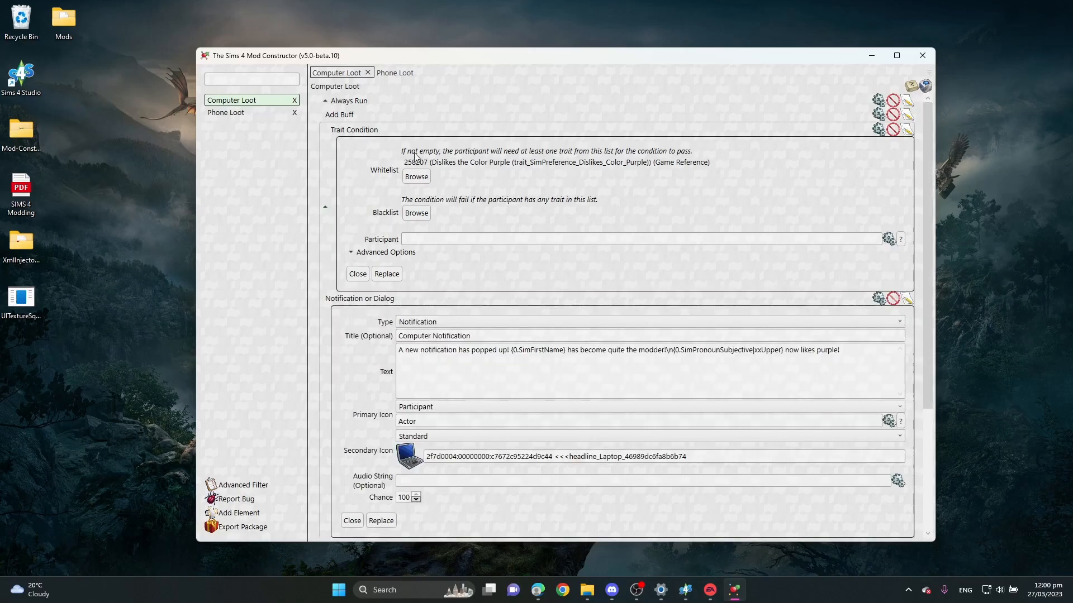
Step: Collapse and reopen the trait-conditioned group in Computer Loot to examine which actions the condition governs
{"action": "scroll", "coordinate": [476, 452], "scroll_direction": "down", "scroll_amount": 4}
{"action": "scroll", "coordinate": [476, 452], "scroll_direction": "up", "scroll_amount": 4}
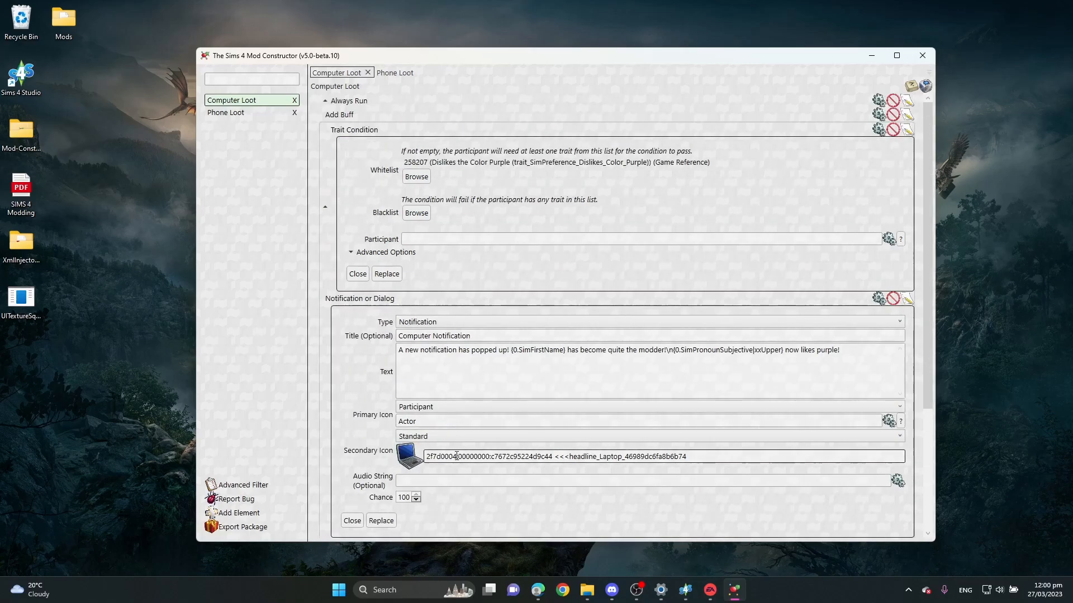
{"action": "left_click", "coordinate": [326, 207]}
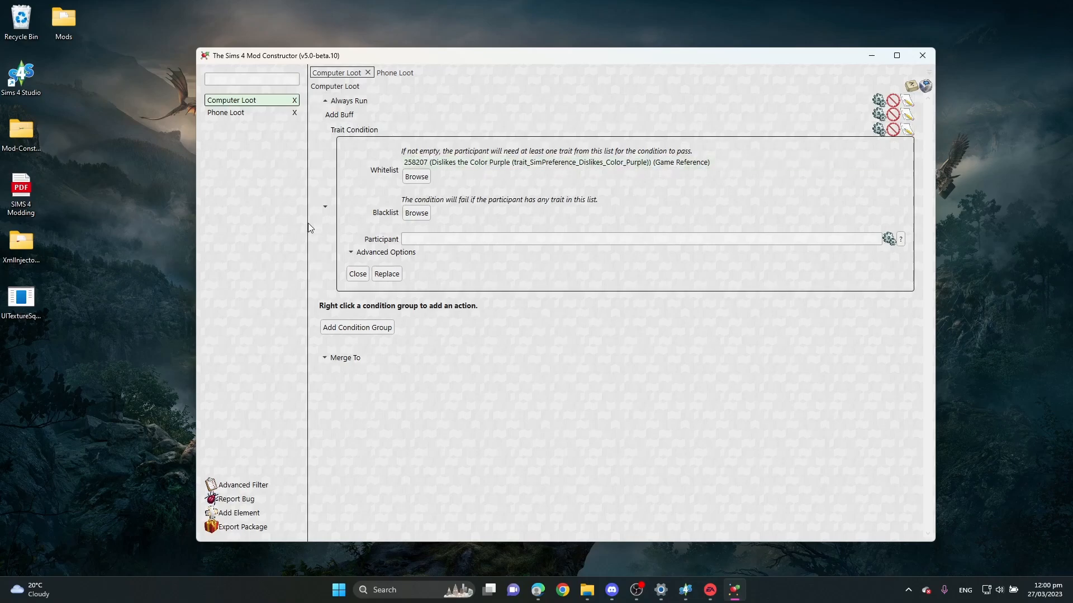
{"action": "left_click", "coordinate": [326, 207]}
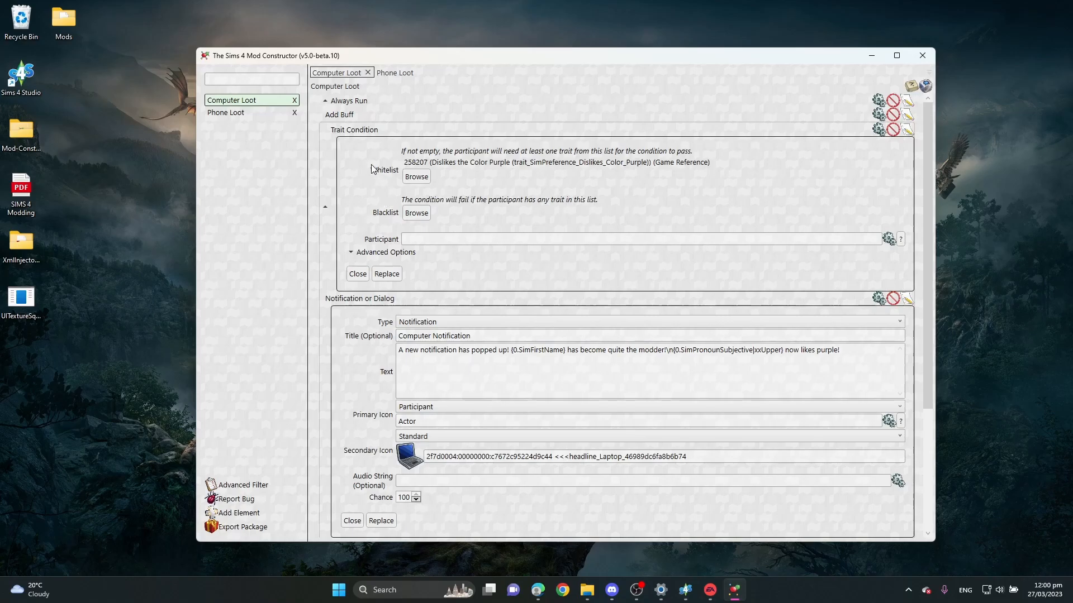
{"action": "scroll", "coordinate": [418, 319], "scroll_direction": "down", "scroll_amount": 1}
{"action": "scroll", "coordinate": [417, 319], "scroll_direction": "down", "scroll_amount": 2}
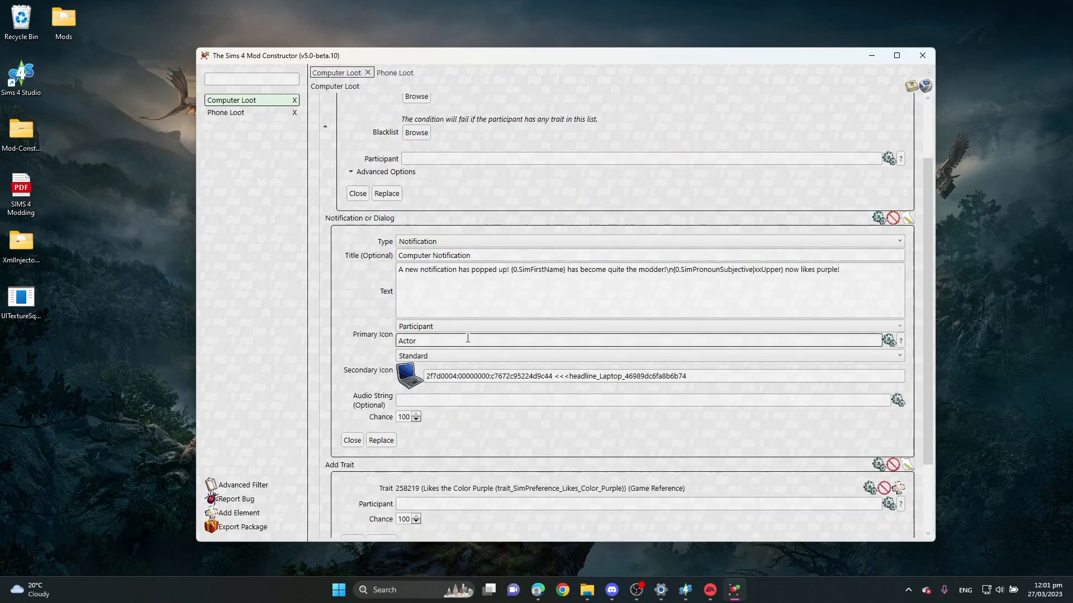
{"action": "scroll", "coordinate": [413, 422], "scroll_direction": "up", "scroll_amount": 3}
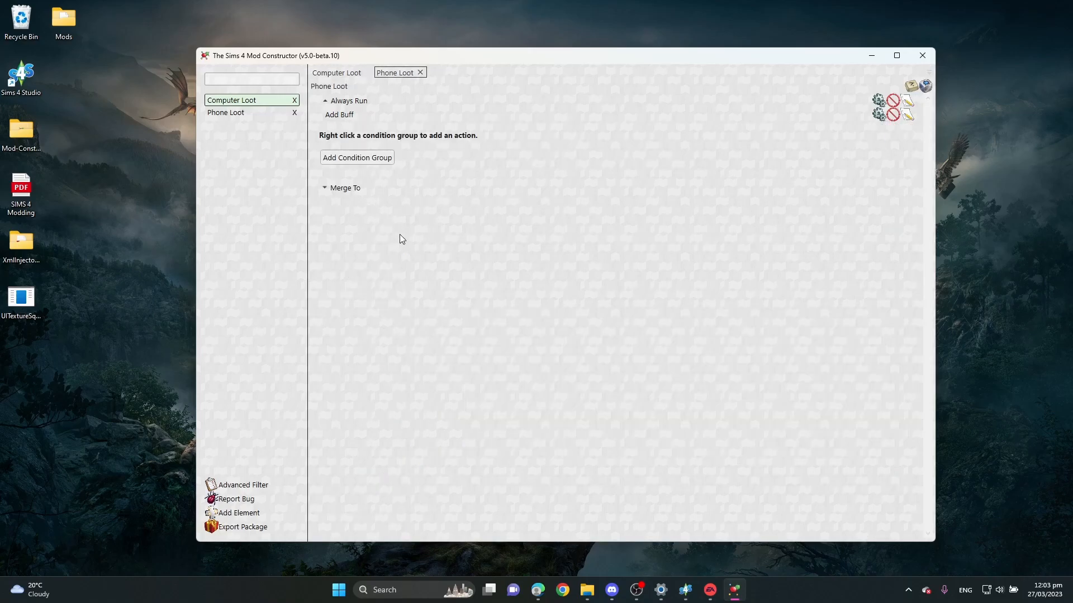
Step: Add a second condition group to Phone Loot with a Notification or Dialog action
{"action": "left_click", "coordinate": [356, 156]}
{"action": "right_click", "coordinate": [343, 133]}
{"action": "left_click", "coordinate": [358, 141]}
{"action": "left_click", "coordinate": [879, 145]}
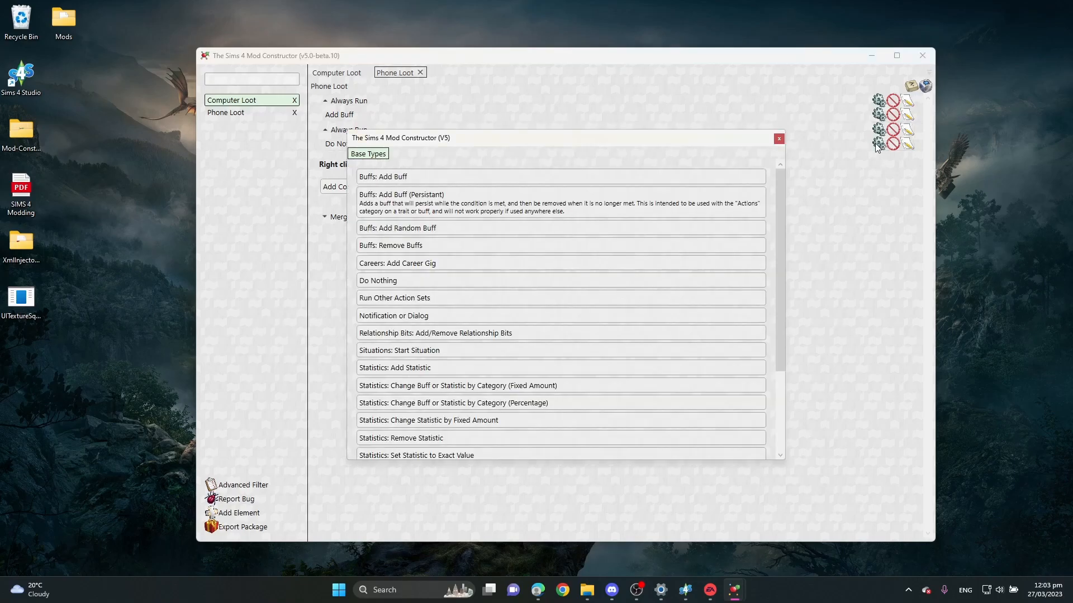
{"action": "left_click", "coordinate": [407, 314]}
Step: Set the new Phone Loot action's type to Dialog with the text "{0.SimFirstName} has become quite the modder!"
{"action": "left_click", "coordinate": [431, 167]}
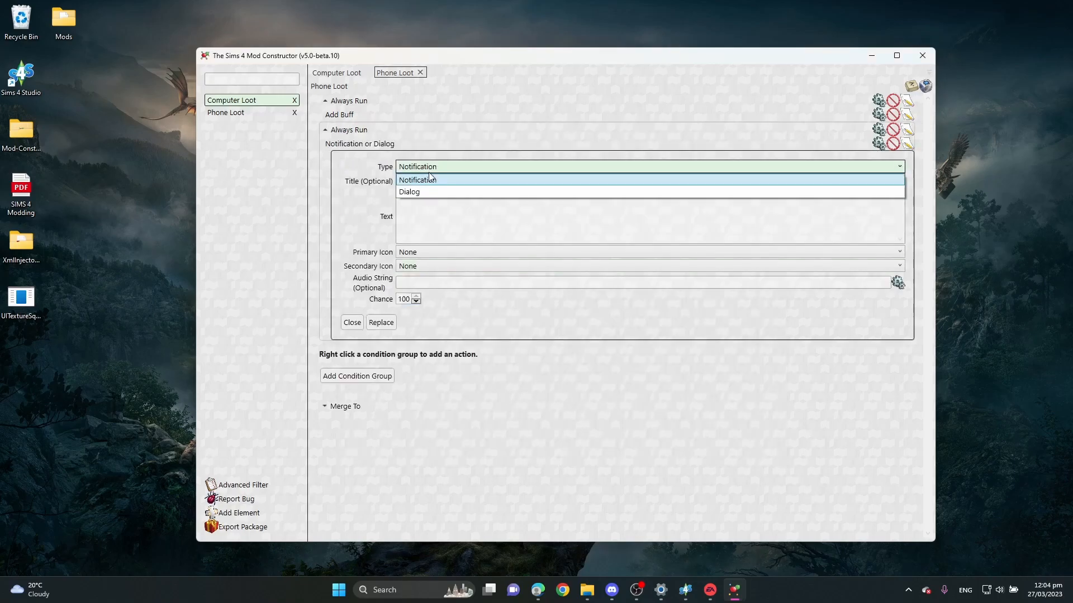
{"action": "left_click", "coordinate": [429, 192]}
{"action": "left_click", "coordinate": [418, 183]}
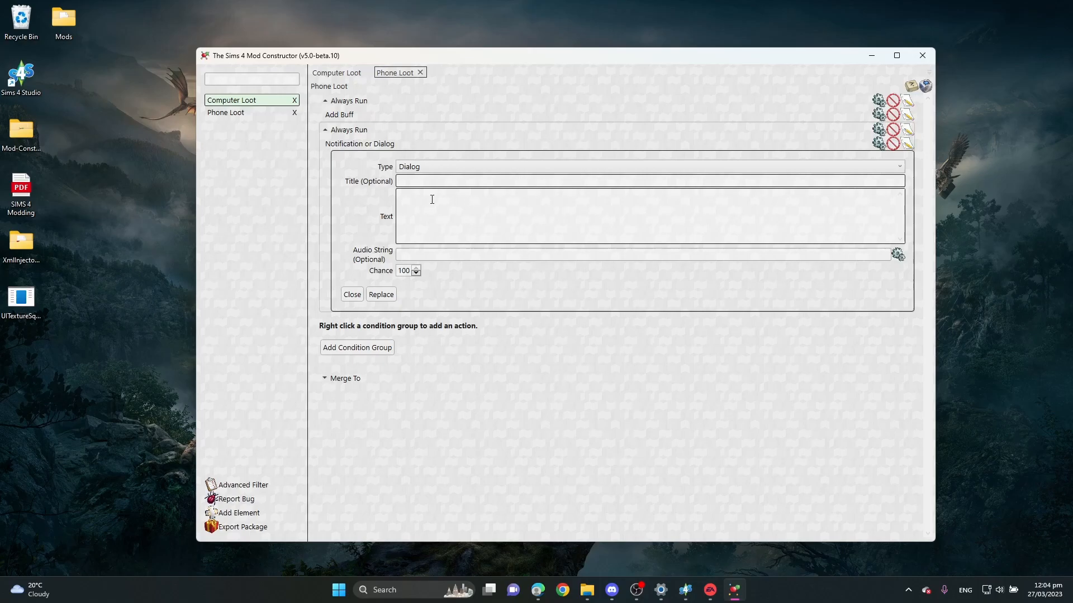
{"action": "left_click", "coordinate": [429, 207]}
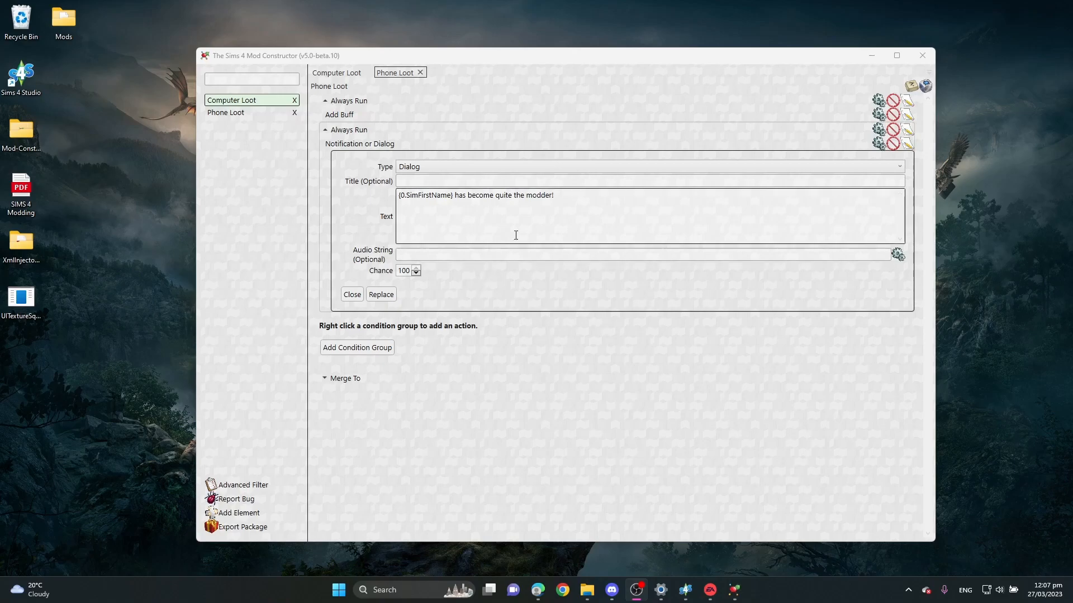
Step: Change the Phone Loot dialog group's Always Run condition to Buff Condition
{"action": "left_click", "coordinate": [878, 134]}
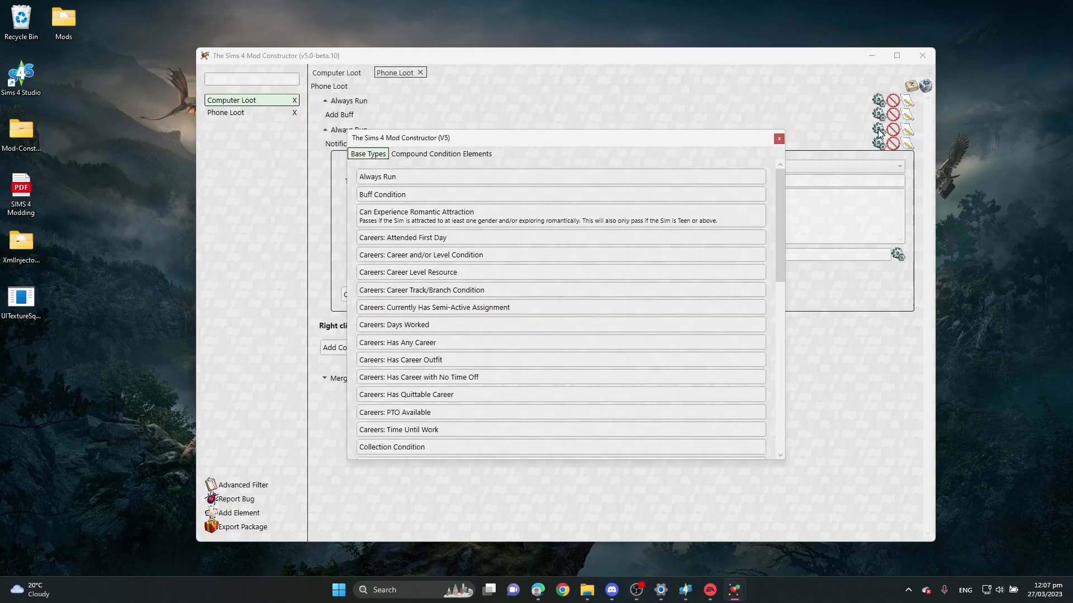
{"action": "left_click_drag", "start_coordinate": [626, 139], "coordinate": [654, 150]}
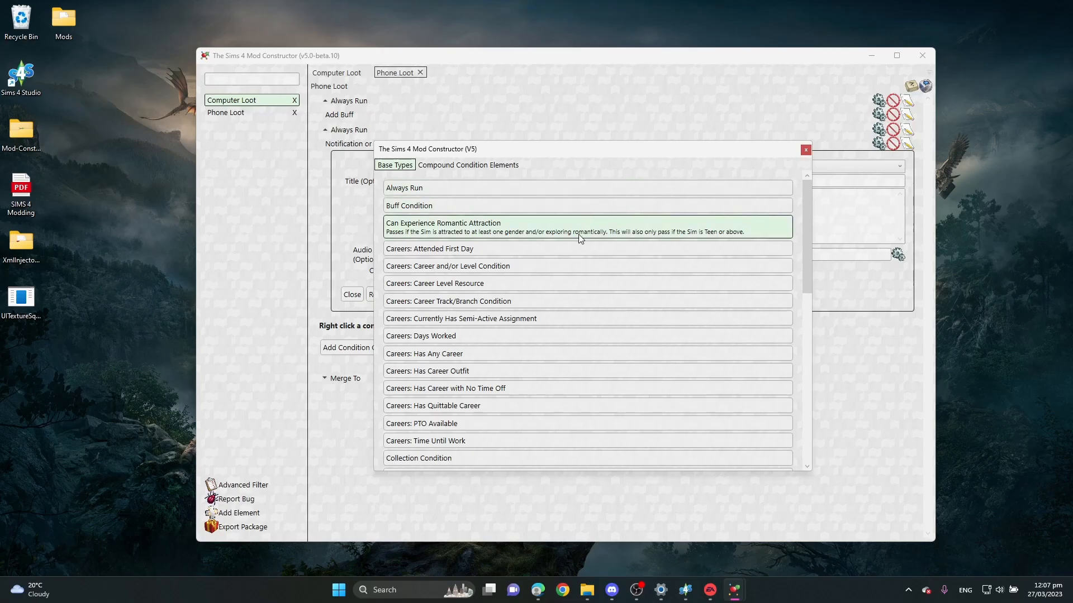
{"action": "left_click", "coordinate": [420, 206]}
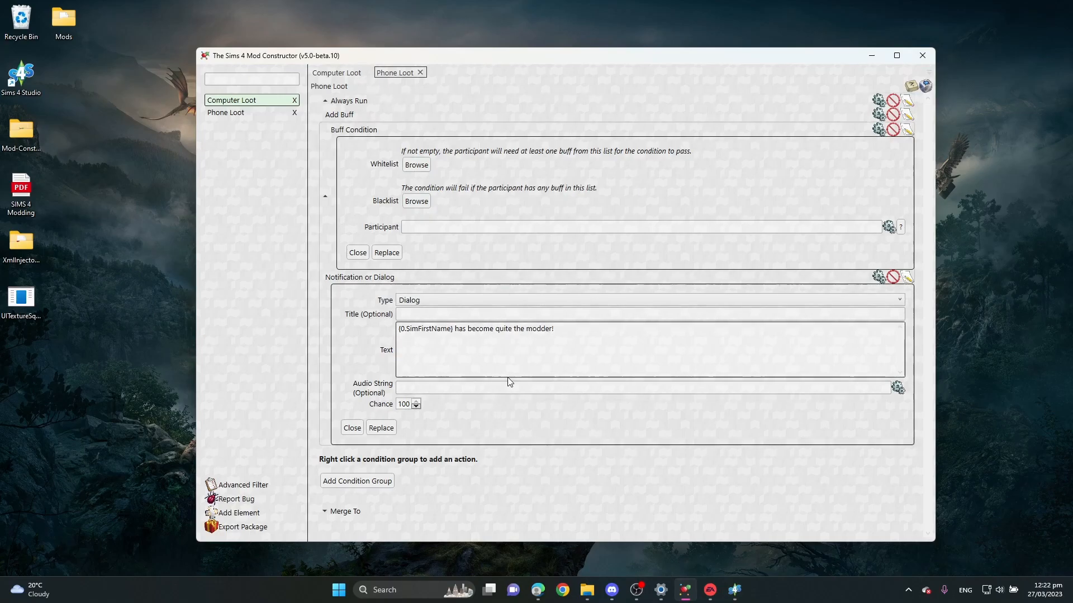
Step: Switch to Sims 4 Studio and copy the TuningId of the xosdr_Tutorials_ComputerBuff buff tuning, then return to the Mod Constructor
{"action": "left_click", "coordinate": [336, 73]}
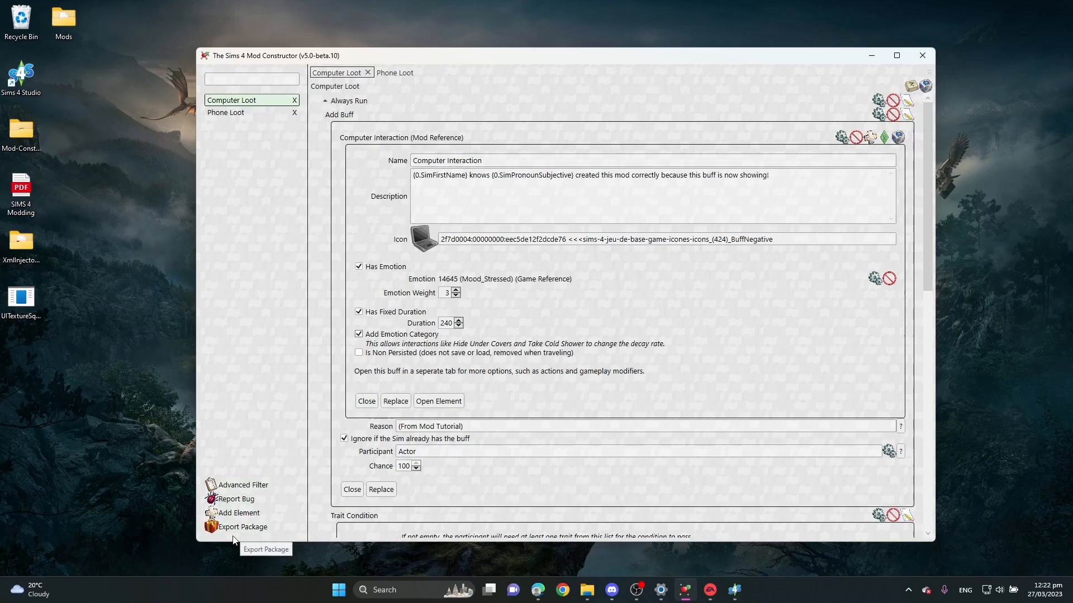
{"action": "left_click", "coordinate": [386, 73]}
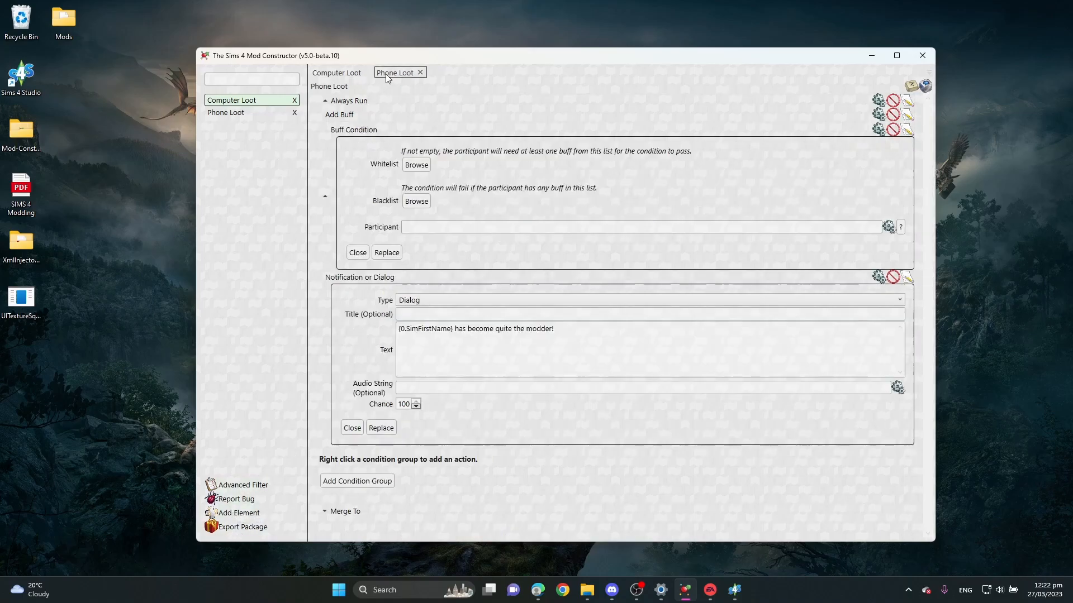
{"action": "left_click", "coordinate": [731, 592]}
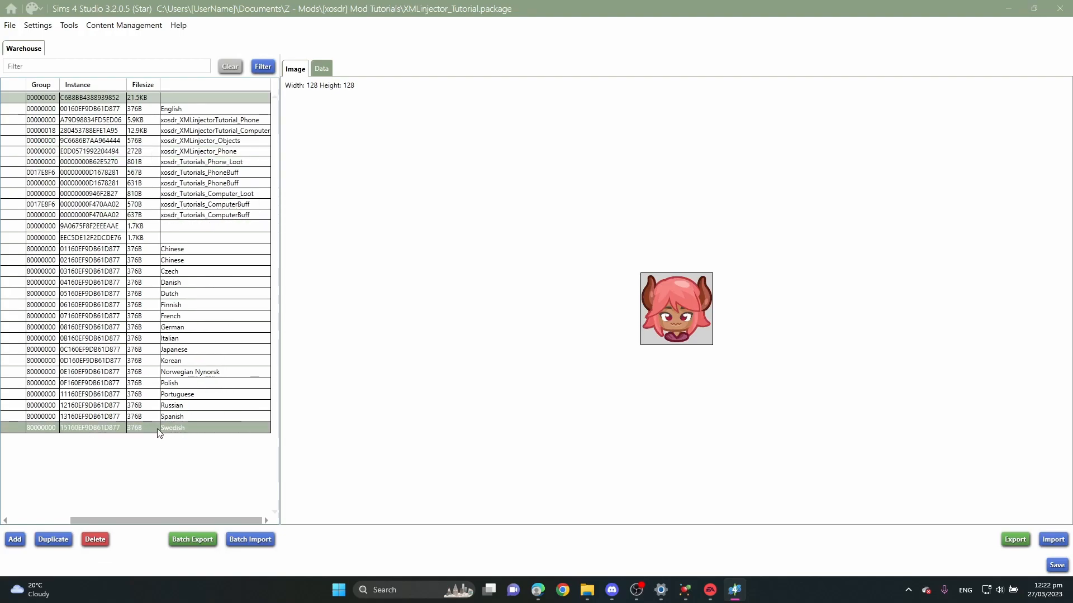
{"action": "left_click", "coordinate": [225, 205]}
{"action": "left_click", "coordinate": [220, 217]}
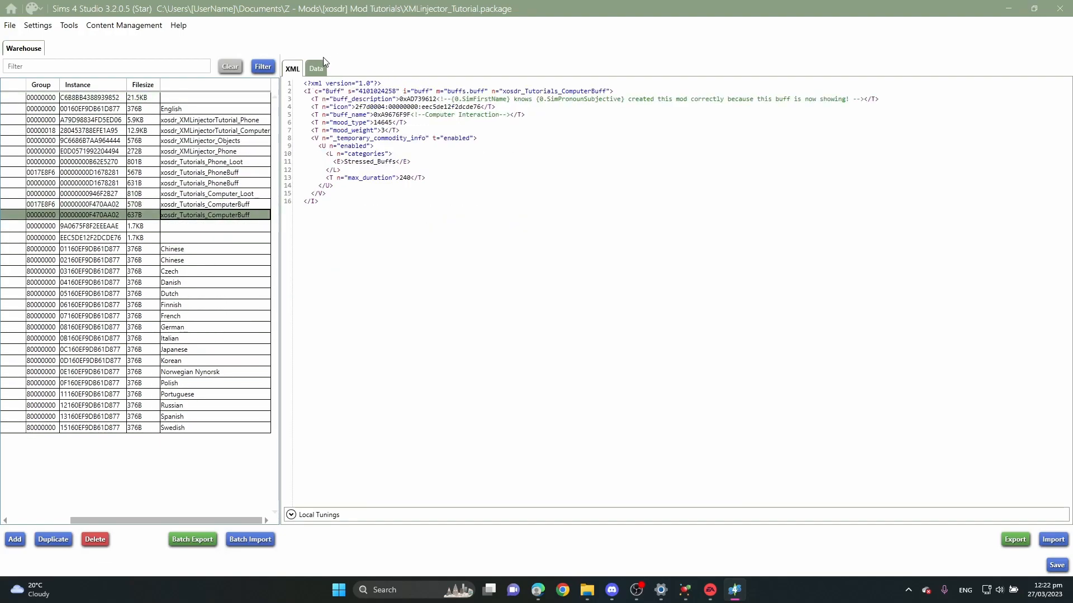
{"action": "left_click", "coordinate": [314, 68]}
{"action": "double_click", "coordinate": [392, 225]}
{"action": "key", "text": "ctrl+c"}
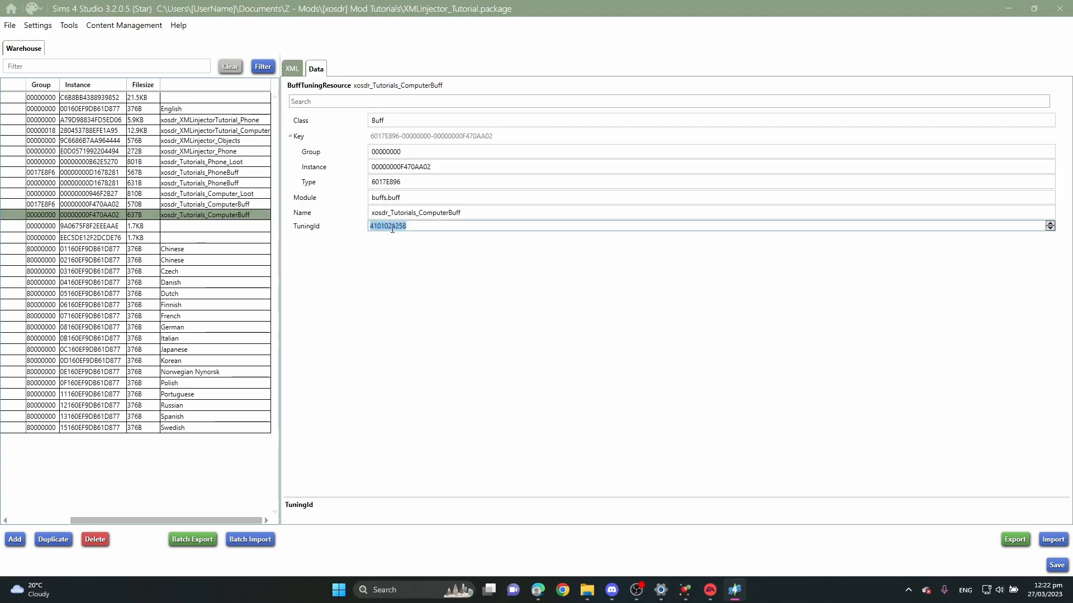
{"action": "left_click", "coordinate": [1009, 8]}
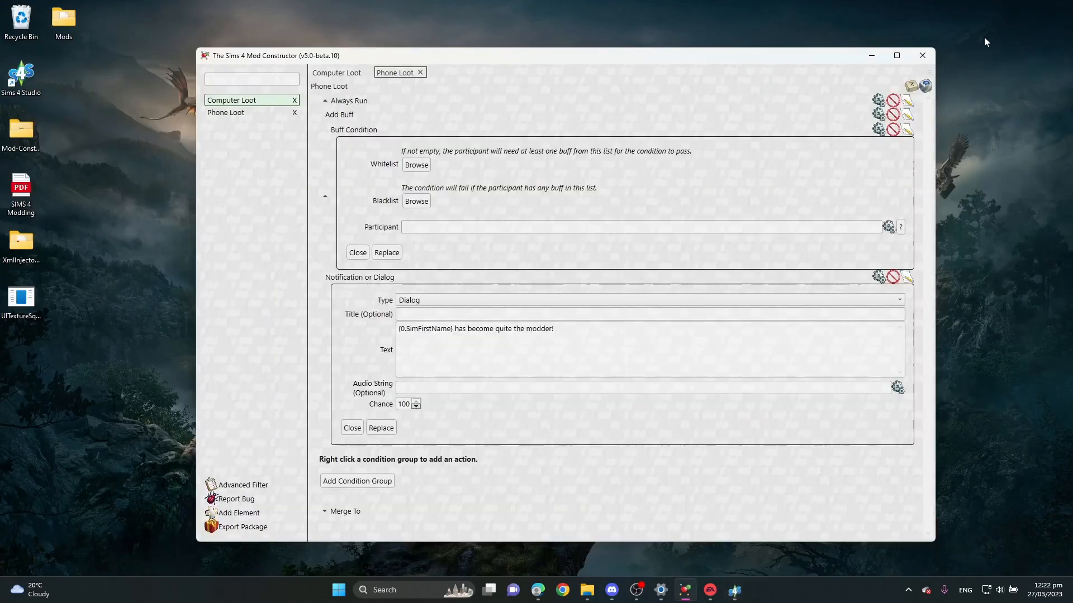
{"action": "left_click", "coordinate": [410, 203]}
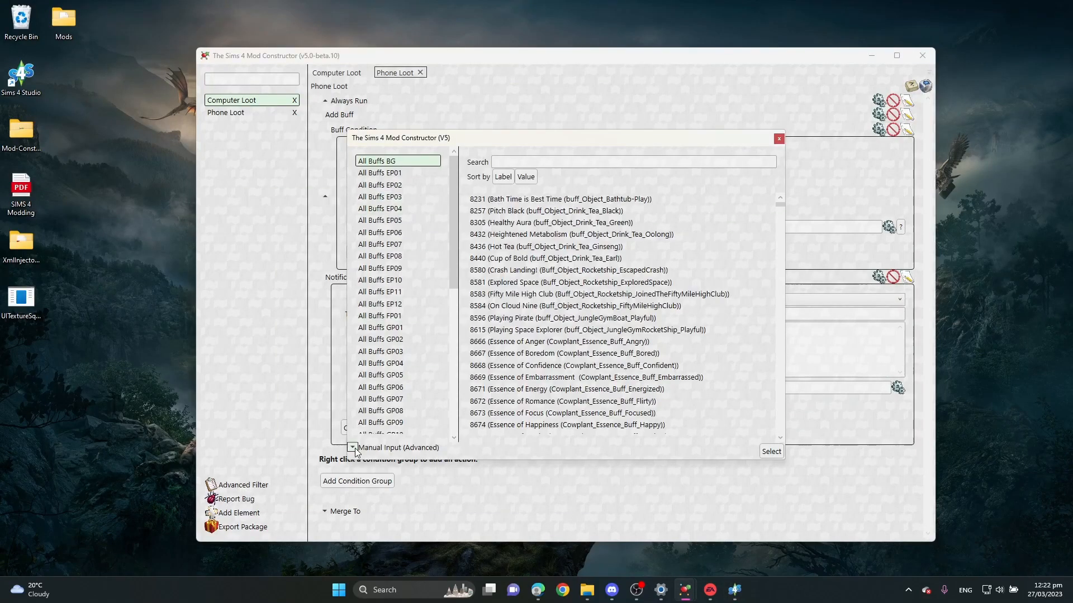
{"action": "left_click", "coordinate": [373, 444]}
{"action": "key", "text": "ctrl+v"}
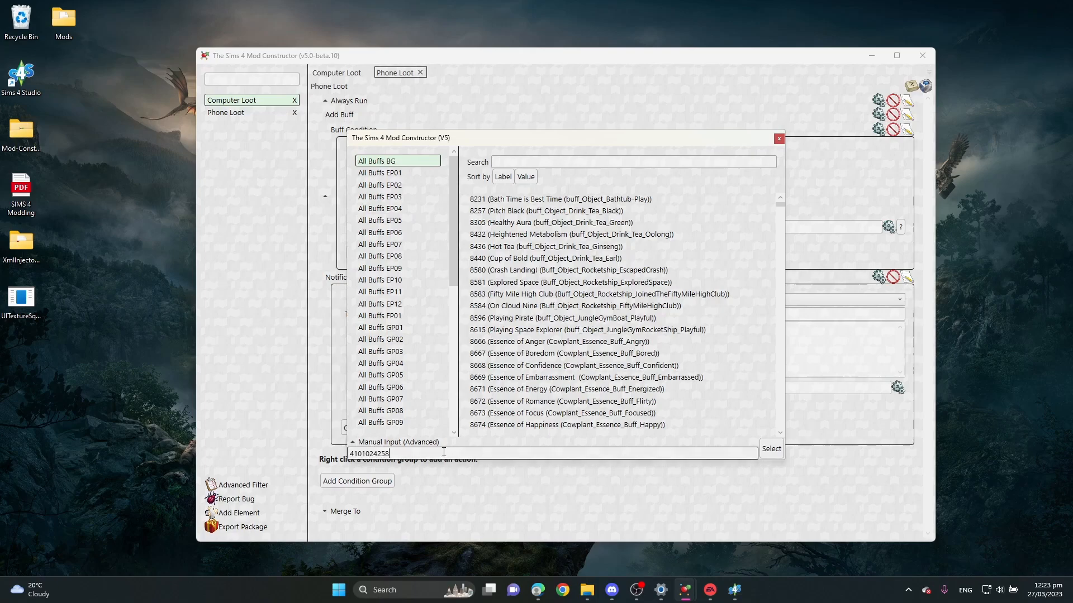
{"action": "left_click", "coordinate": [772, 451]}
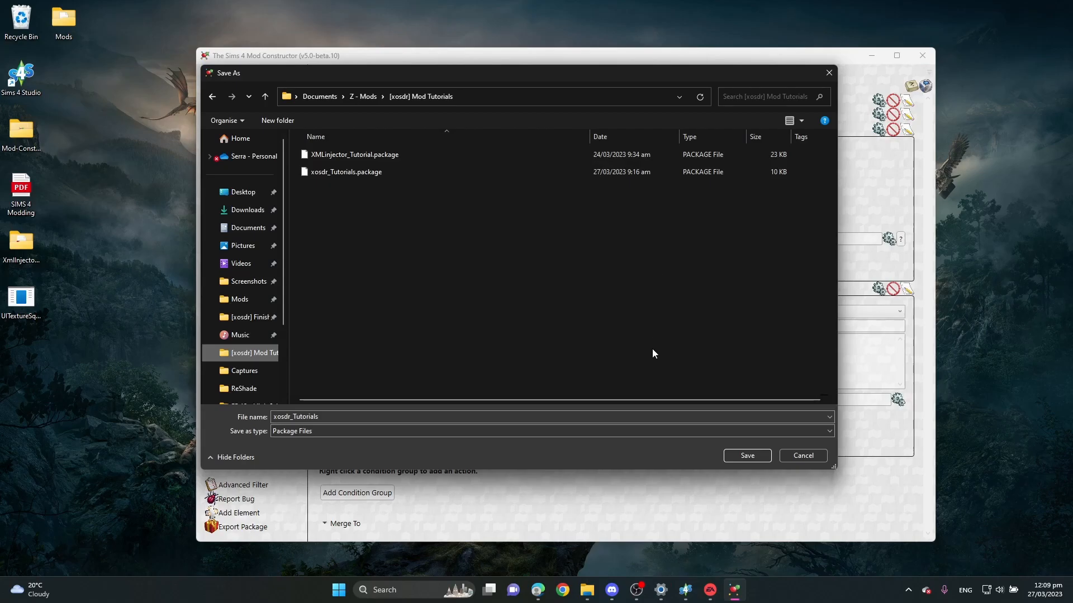
Step: Save the exported package as xosdr_Tutorials in the [xosdr] Mod Tutorials folder
{"action": "left_click", "coordinate": [761, 456]}
{"action": "left_click", "coordinate": [561, 339]}
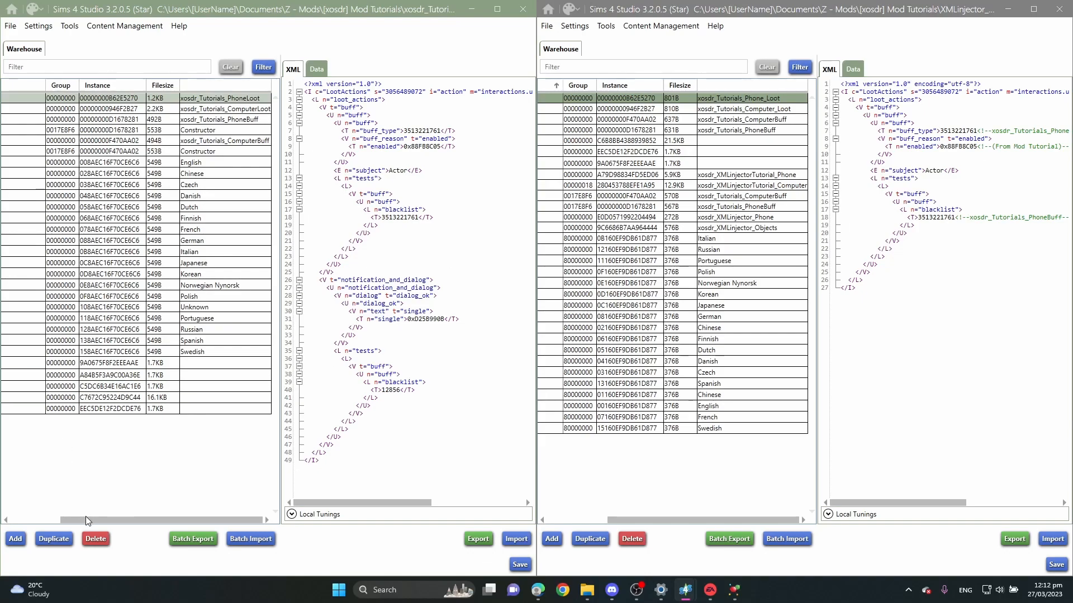
Step: Compare the resource lists of the exported xosdr_Tutorials package and the XMLinjector_Tutorial package in Sims 4 Studio
{"action": "left_click_drag", "start_coordinate": [85, 522], "coordinate": [14, 528]}
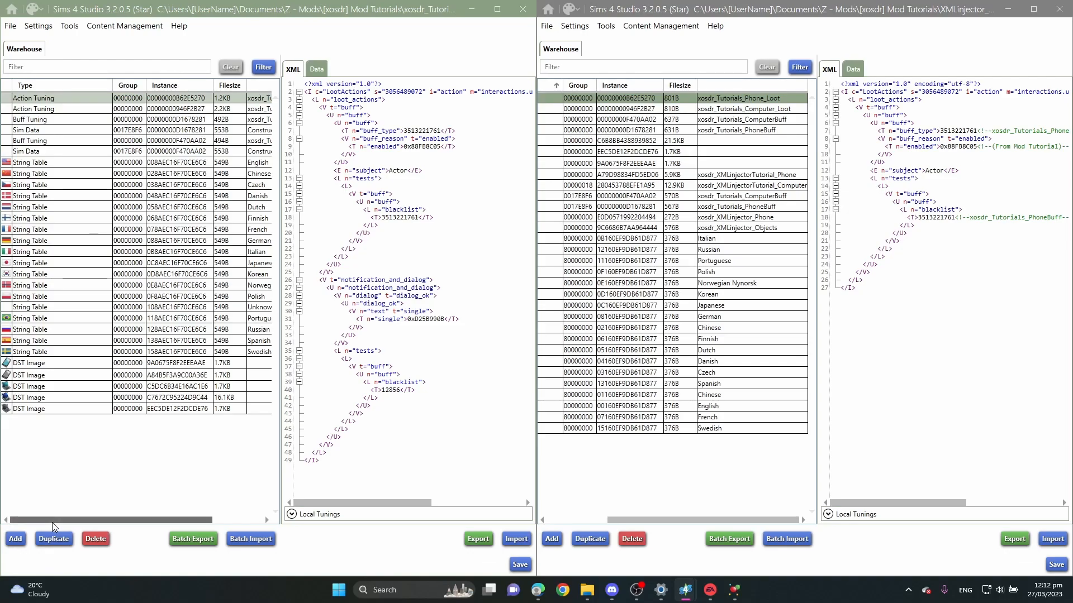
{"action": "left_click_drag", "start_coordinate": [52, 521], "coordinate": [112, 528]}
{"action": "left_click", "coordinate": [865, 26]}
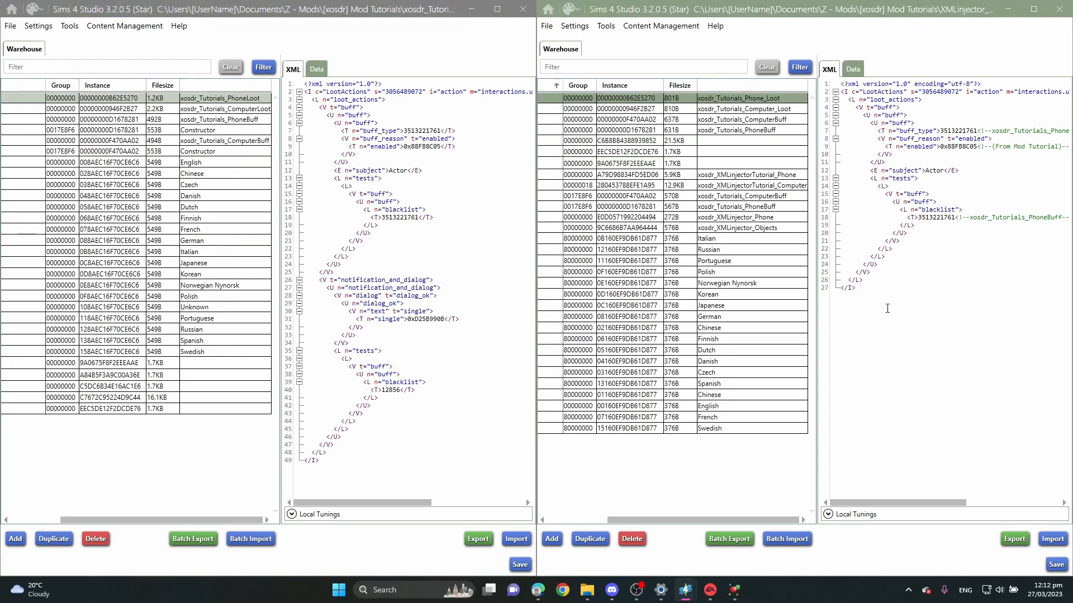
{"action": "mouse_move", "coordinate": [747, 522]}
{"action": "left_mouse_down"}
{"action": "mouse_move", "coordinate": [683, 522]}
{"action": "mouse_move", "coordinate": [757, 517]}
{"action": "left_mouse_up"}
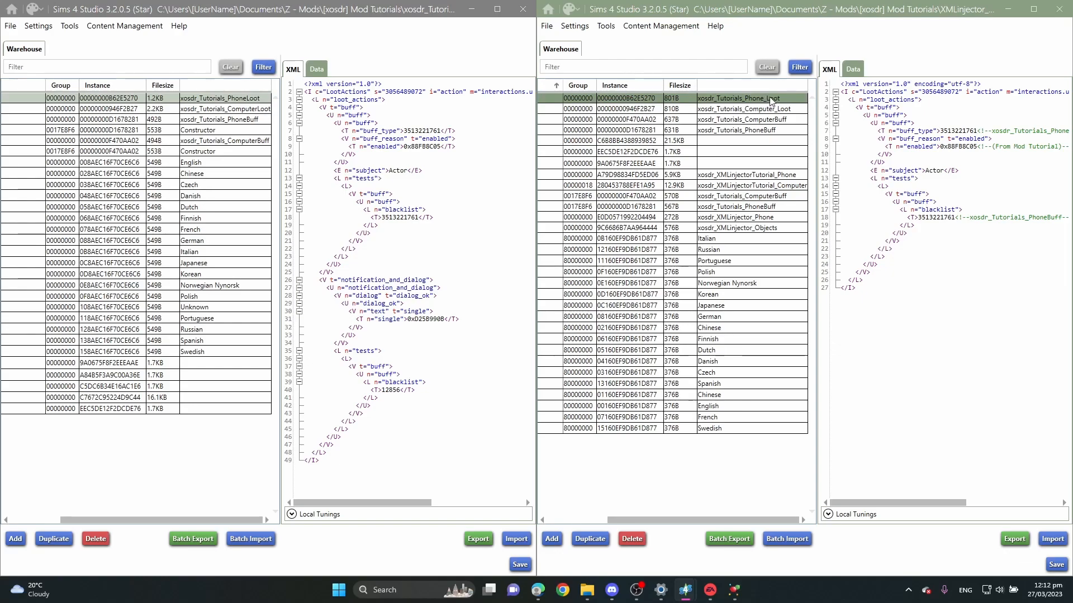
Step: Compare the Phone Loot action tuning's TuningId and XML between the two packages
{"action": "left_click", "coordinate": [193, 98]}
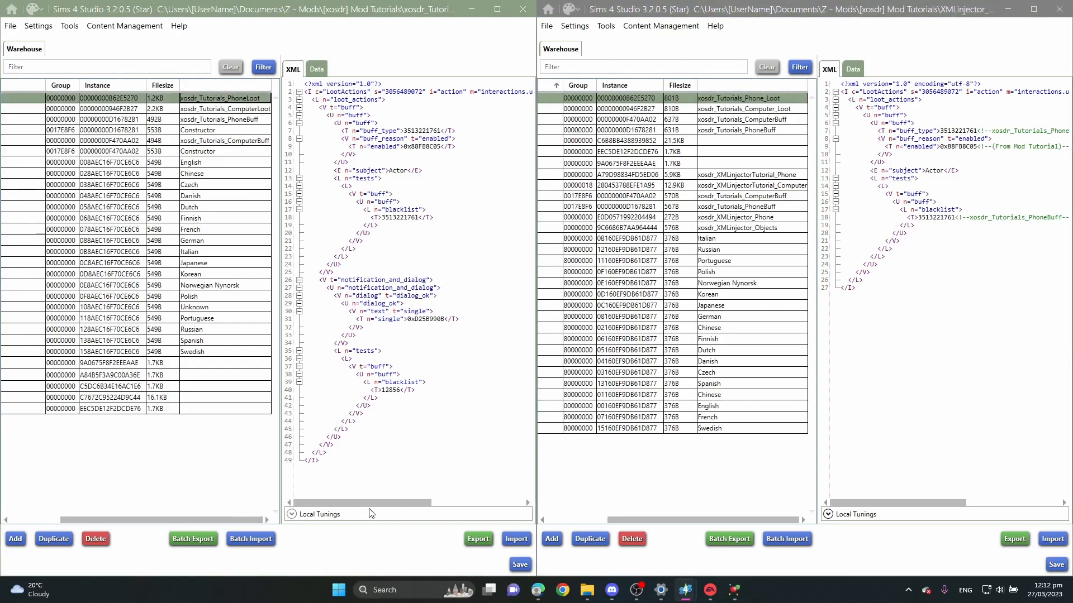
{"action": "left_click", "coordinate": [859, 70]}
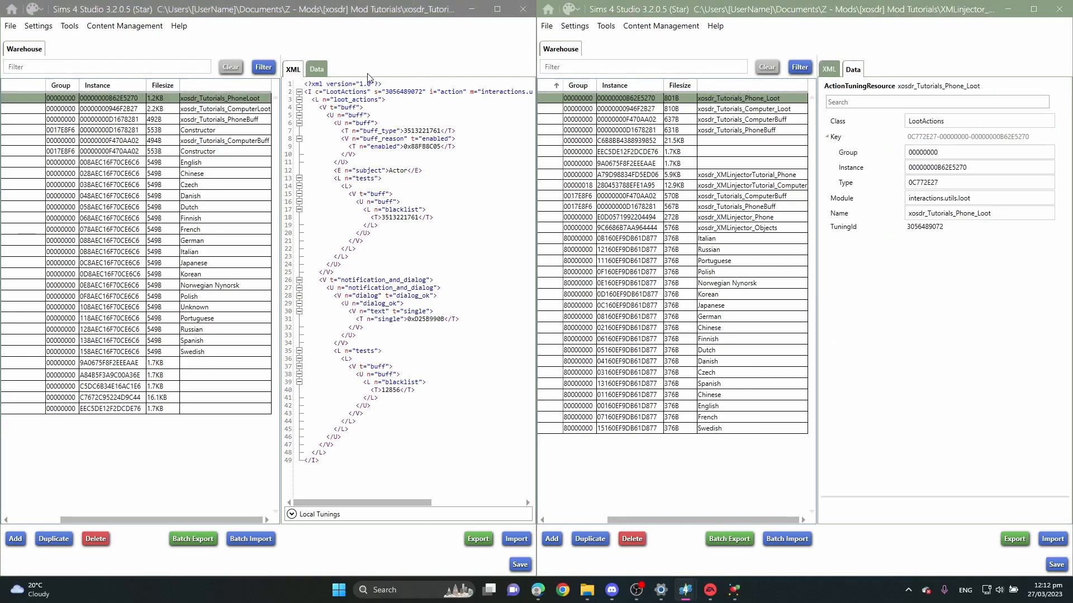
{"action": "left_click", "coordinate": [317, 71]}
{"action": "left_click", "coordinate": [396, 227]}
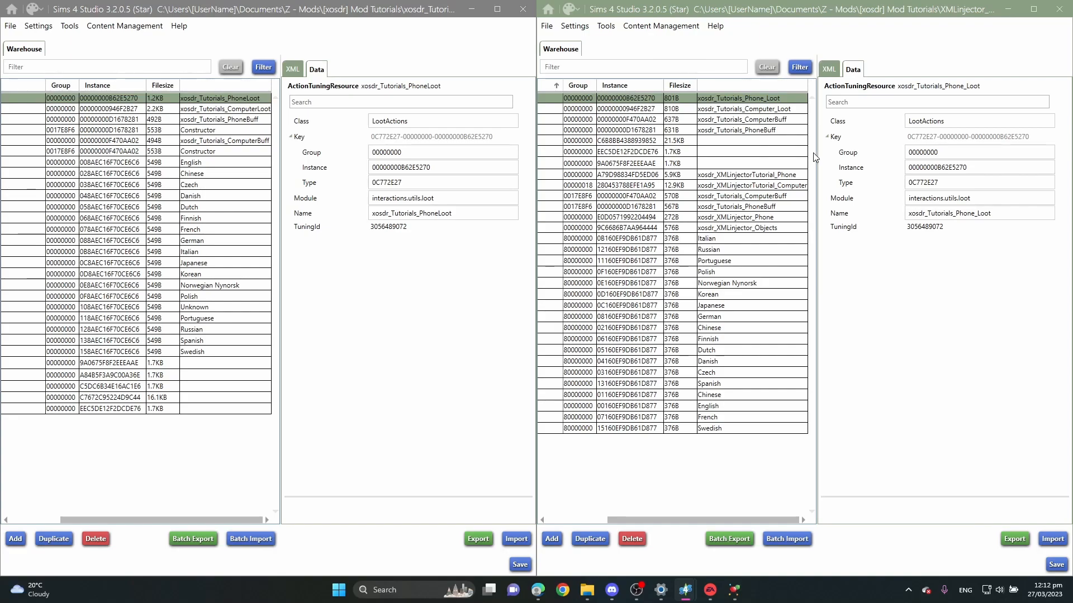
{"action": "left_click", "coordinate": [834, 69]}
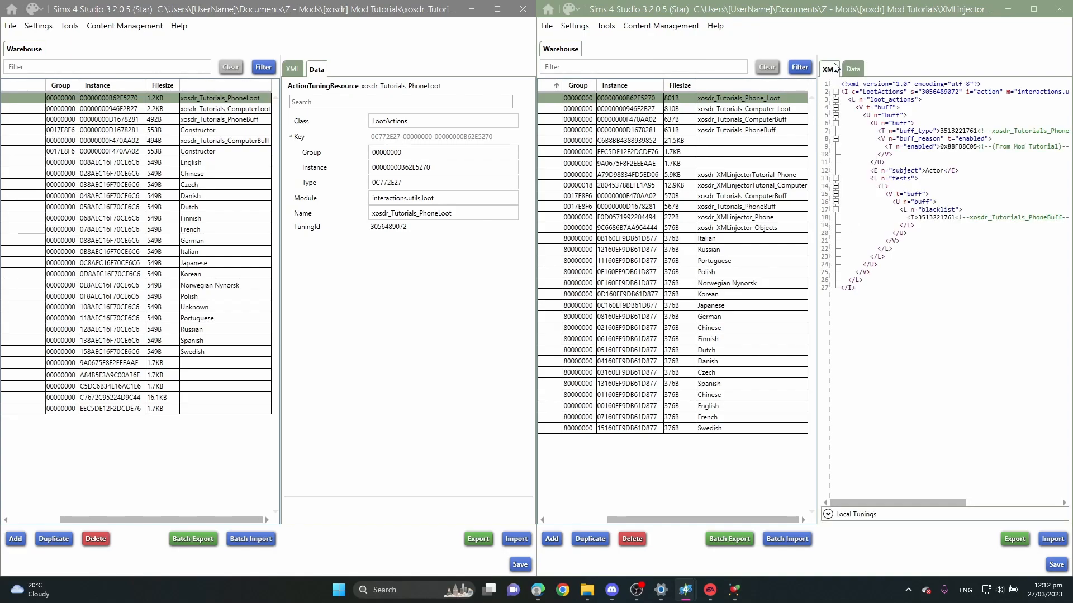
{"action": "left_click", "coordinate": [853, 69]}
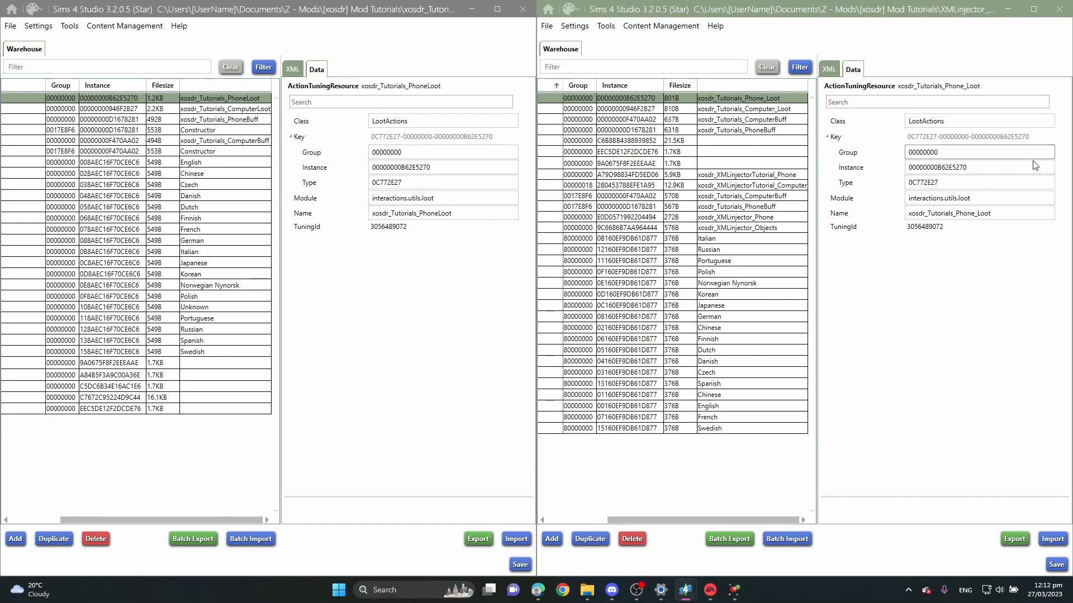
{"action": "left_click", "coordinate": [829, 69]}
{"action": "left_click", "coordinate": [293, 68]}
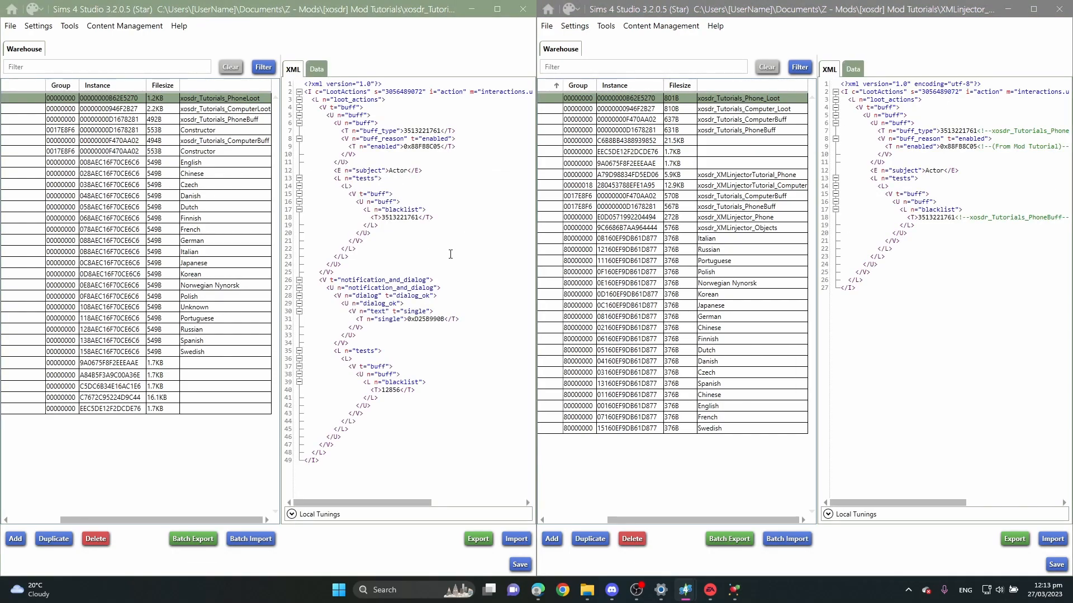
Step: Compare the Computer Loot action tuning's XML between the two packages
{"action": "mouse_move", "coordinate": [368, 469]}
{"action": "left_mouse_down"}
{"action": "mouse_move", "coordinate": [346, 162]}
{"action": "mouse_move", "coordinate": [271, 57]}
{"action": "mouse_move", "coordinate": [335, 282]}
{"action": "mouse_move", "coordinate": [330, 442]}
{"action": "mouse_move", "coordinate": [352, 467]}
{"action": "left_mouse_up"}
{"action": "left_click", "coordinate": [224, 109]}
{"action": "left_click_drag", "start_coordinate": [437, 468], "coordinate": [295, 175]}
{"action": "left_click", "coordinate": [743, 109]}
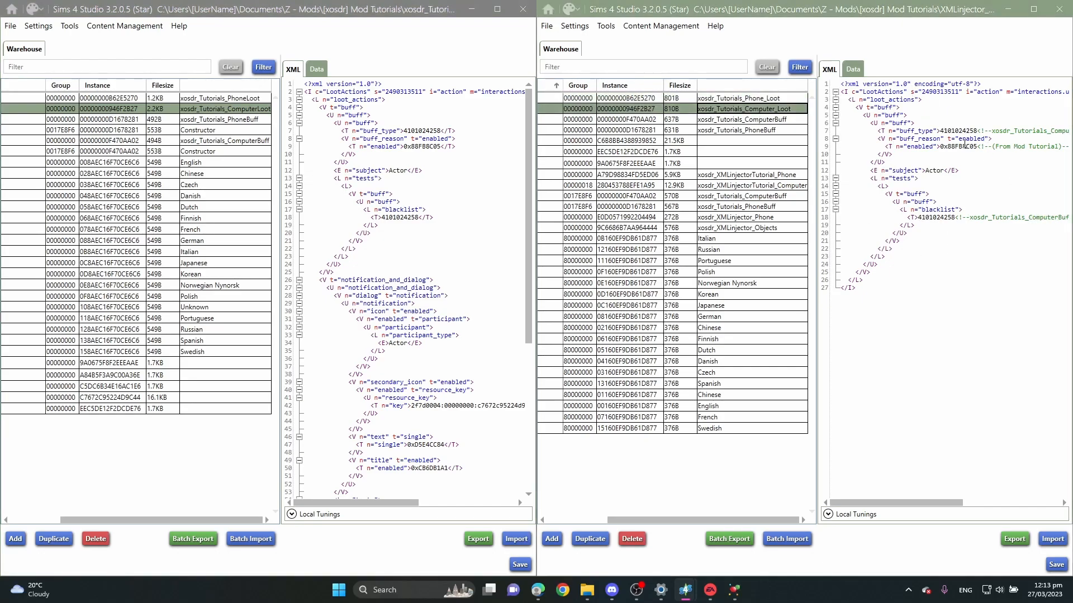
Step: Examine the text entries of the English string table in the exported xosdr_Tutorials package
{"action": "left_click", "coordinate": [185, 99]}
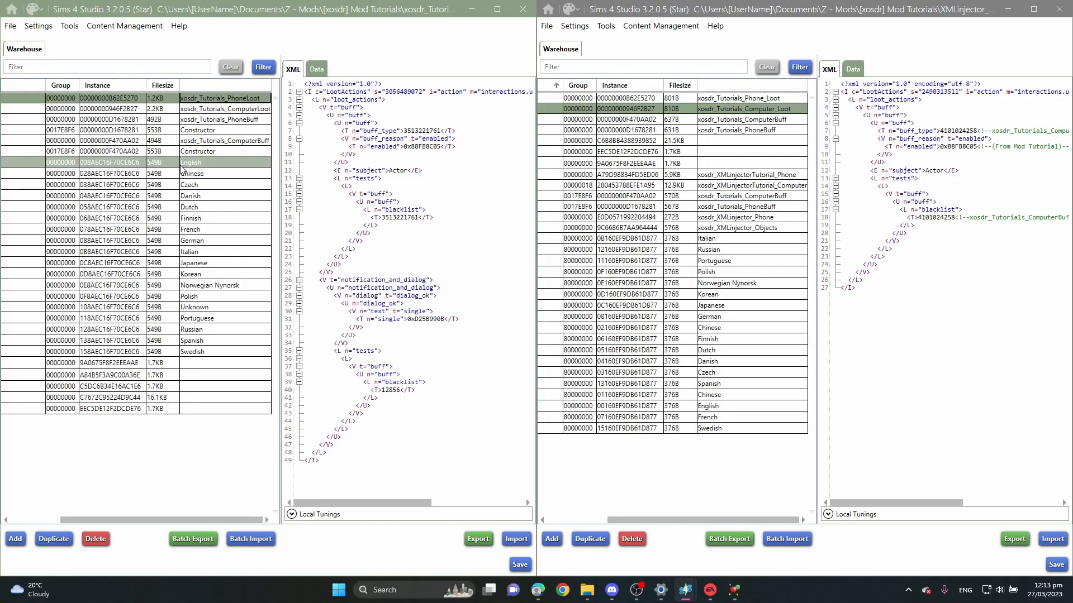
{"action": "left_click", "coordinate": [181, 166]}
{"action": "left_click", "coordinate": [314, 69]}
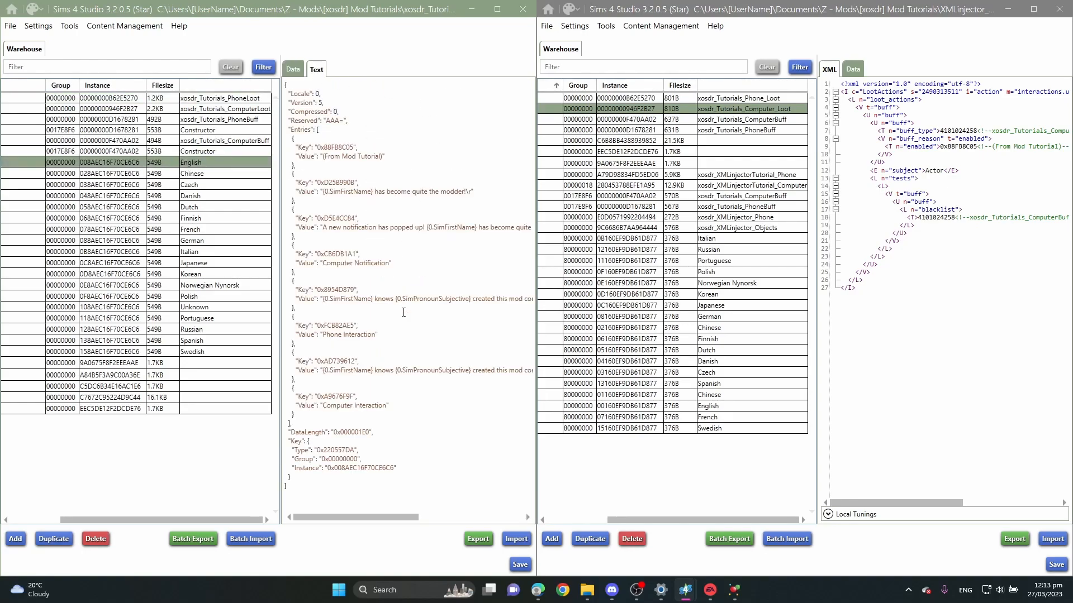
{"action": "mouse_move", "coordinate": [334, 515]}
{"action": "left_mouse_down"}
{"action": "mouse_move", "coordinate": [462, 516]}
{"action": "mouse_move", "coordinate": [313, 515]}
{"action": "left_mouse_up"}
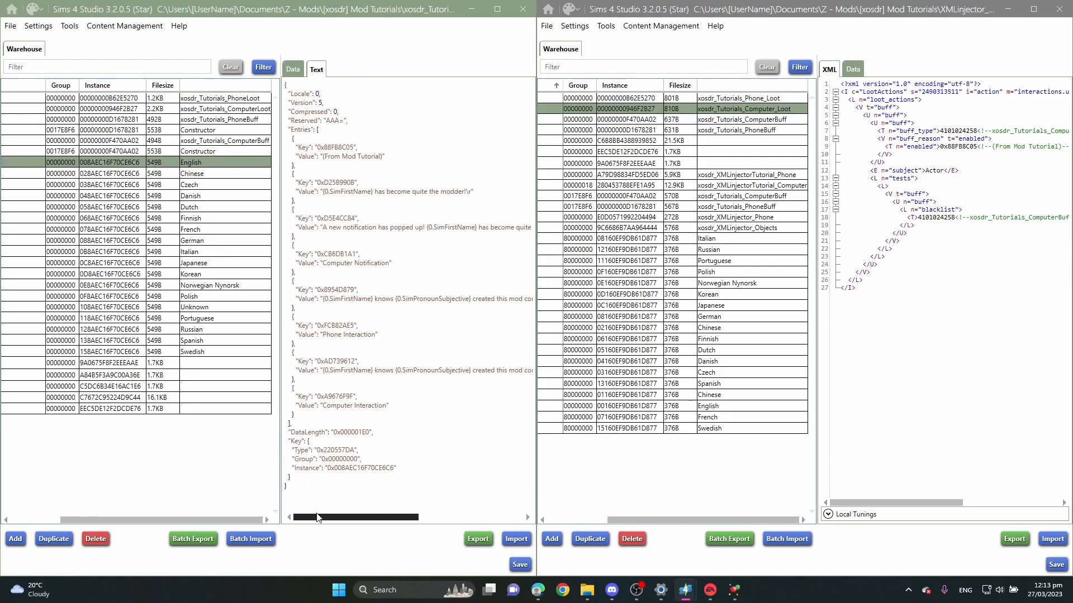
Step: Duplicate XMLinjector_Tutorial.package within the [xosdr] Mod Tutorials folder in File Explorer
{"action": "left_click", "coordinate": [190, 99]}
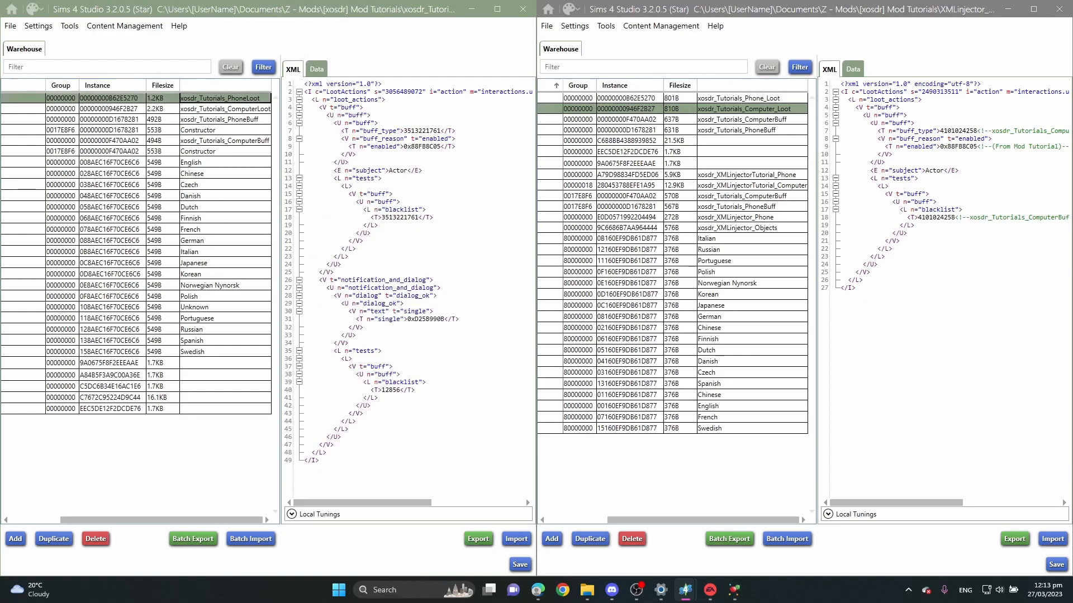
{"action": "left_click", "coordinate": [586, 590]}
{"action": "left_click_drag", "start_coordinate": [541, 92], "coordinate": [549, 111]}
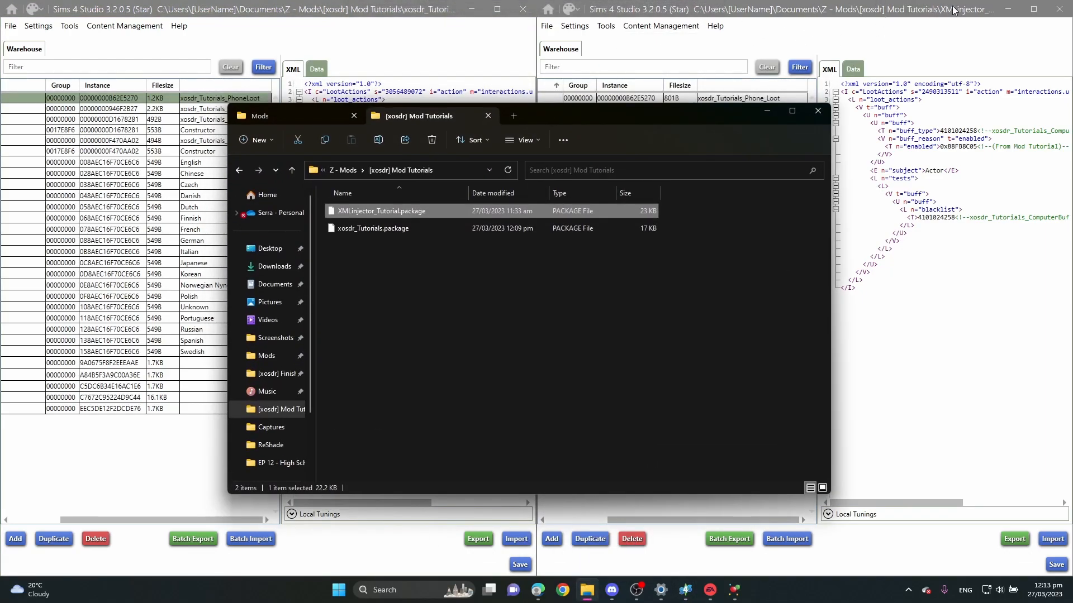
{"action": "right_click", "coordinate": [365, 211]}
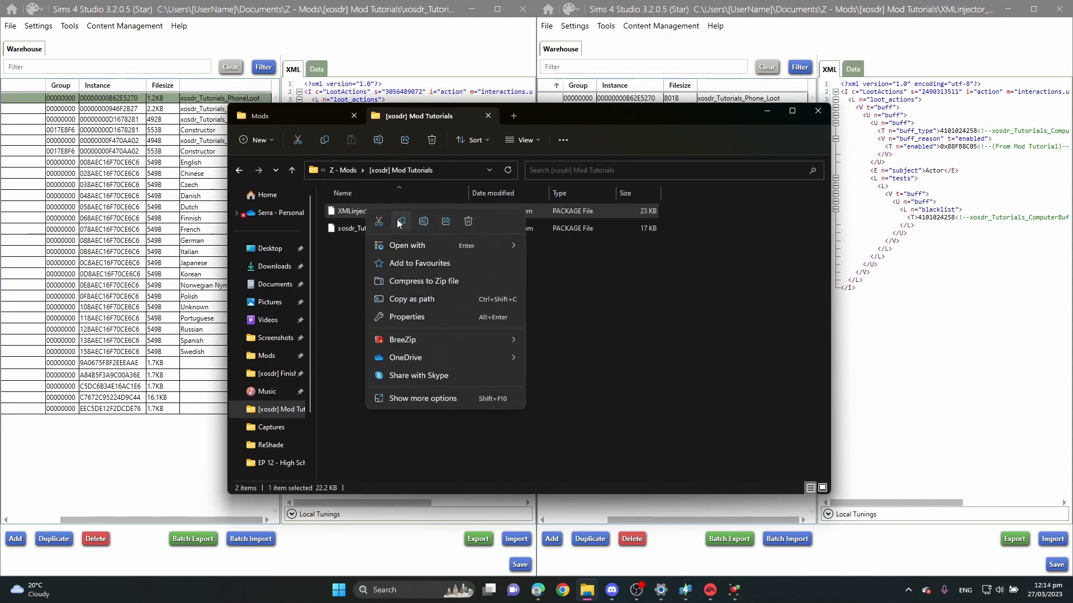
{"action": "left_click", "coordinate": [398, 223]}
{"action": "right_click", "coordinate": [378, 285]}
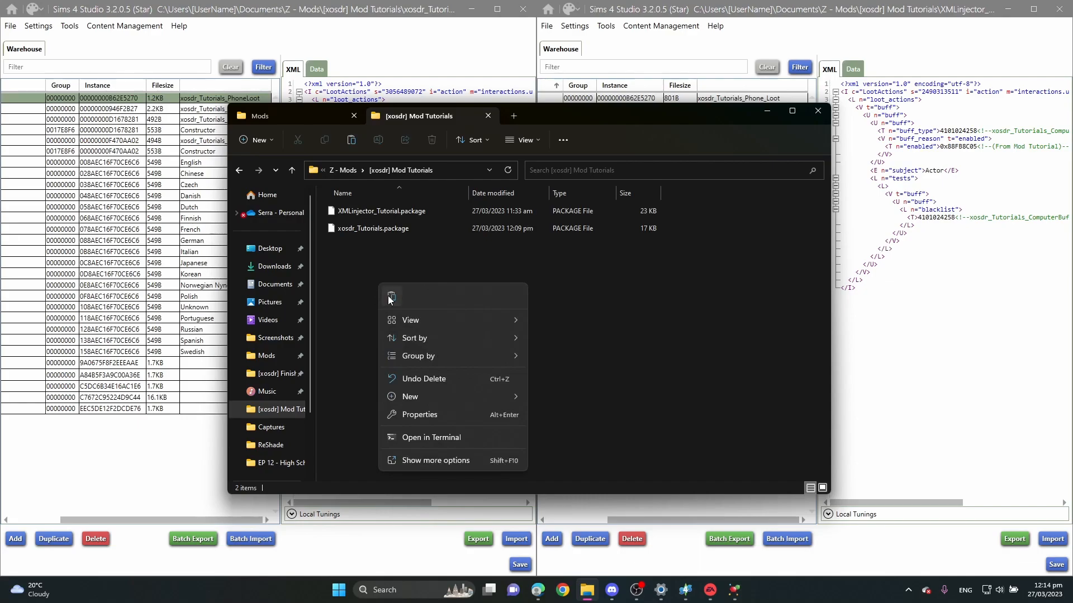
{"action": "left_click", "coordinate": [391, 297]}
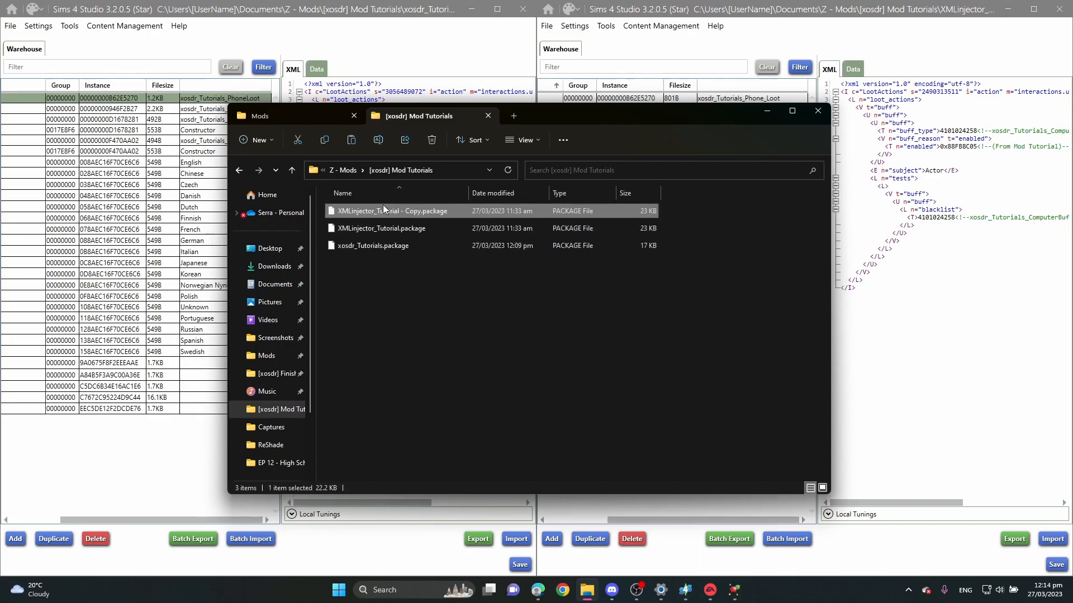
{"action": "left_click", "coordinate": [767, 111]}
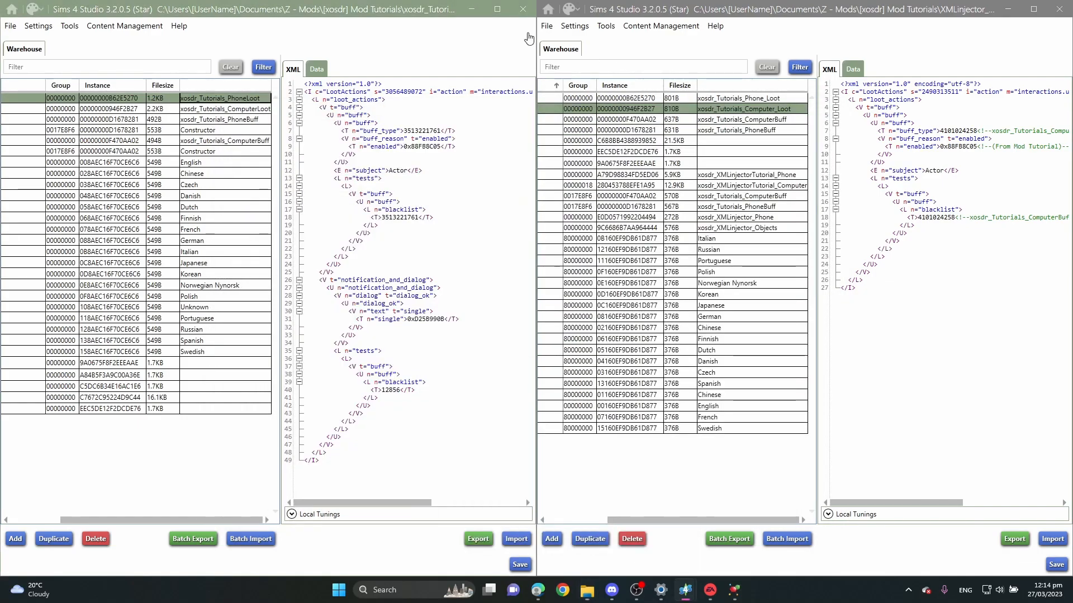
Step: Open XMLinjector_Tutorial - Copy.package in Sims 4 Studio in place of the original XMLinjector_Tutorial package
{"action": "left_click", "coordinate": [548, 9]}
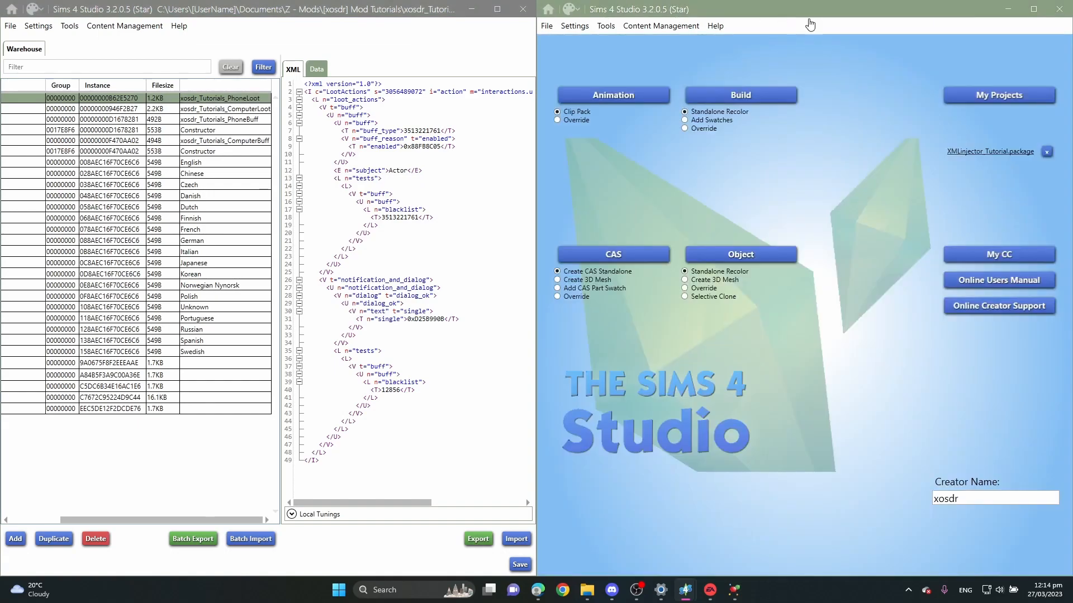
{"action": "left_click", "coordinate": [975, 92]}
{"action": "right_click", "coordinate": [834, 205]}
{"action": "left_click", "coordinate": [729, 90]}
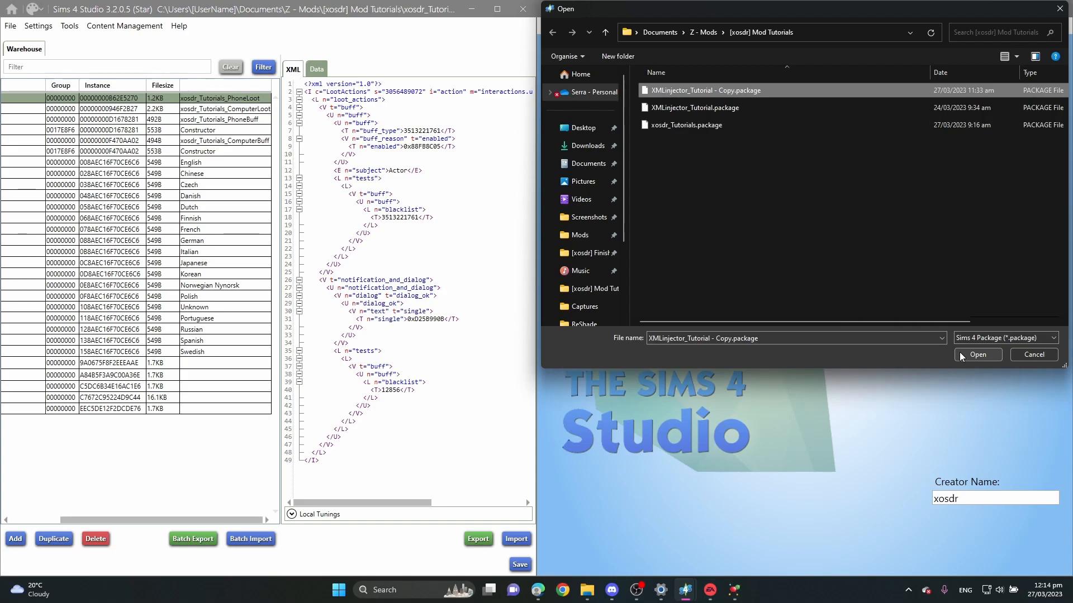
{"action": "left_click", "coordinate": [976, 355]}
Step: Delete the xosdr_Tutorials Phone and Computer loot and buff resources from the copied package and save it
{"action": "left_click", "coordinate": [769, 217]}
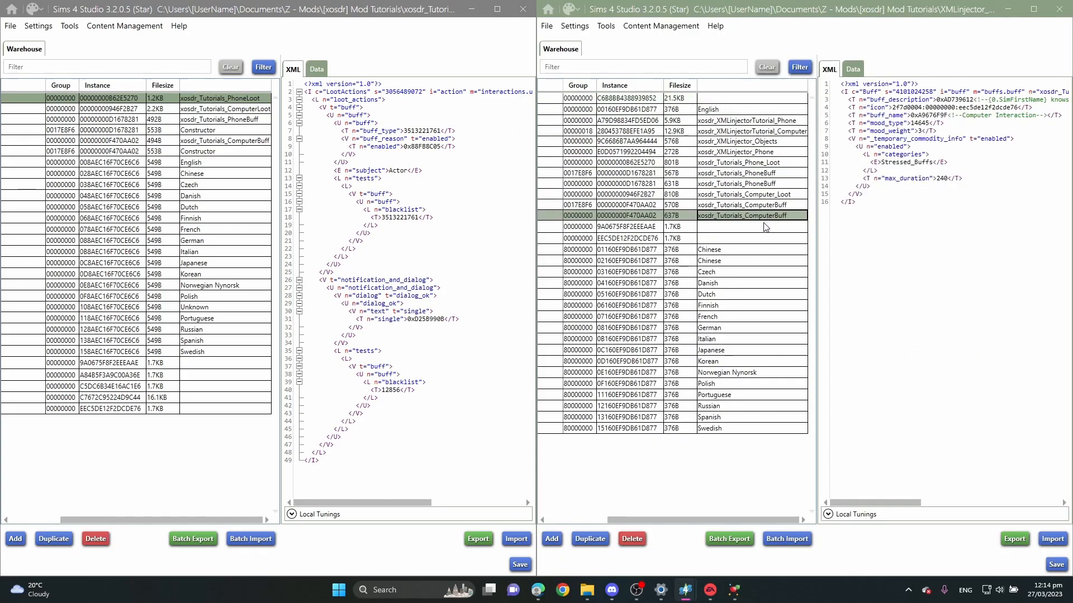
{"action": "left_click", "coordinate": [741, 166]}
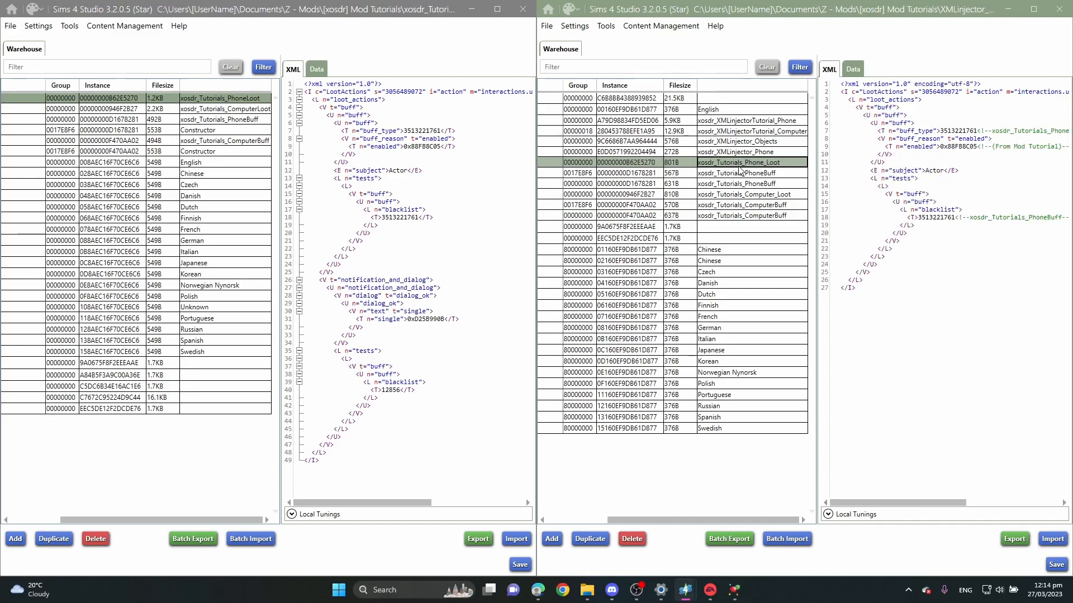
{"action": "left_click", "coordinate": [770, 216], "text": "shift"}
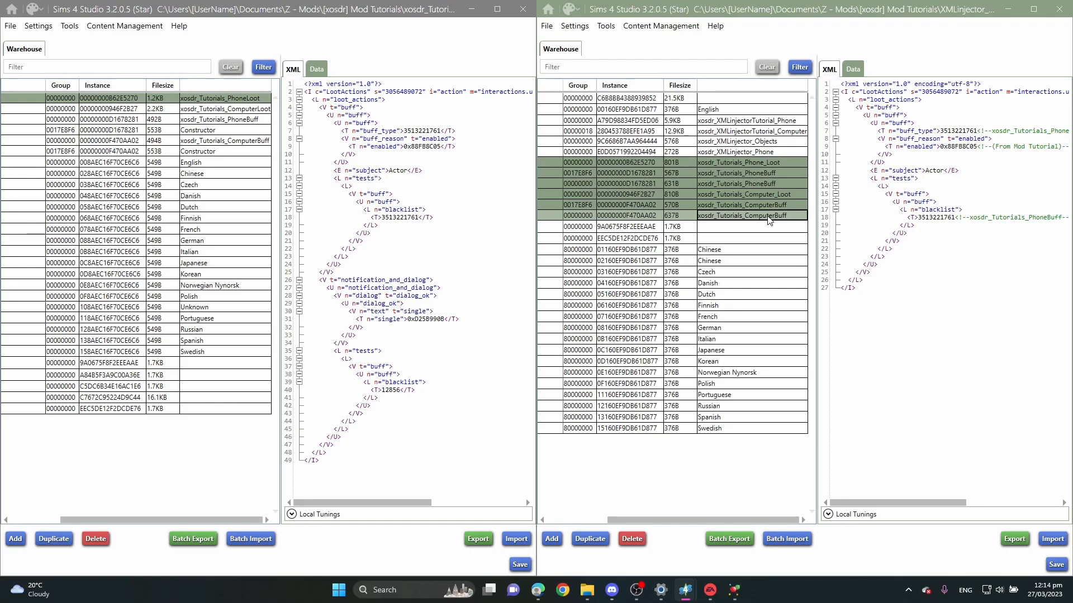
{"action": "key", "text": "Delete"}
{"action": "key", "text": "Return"}
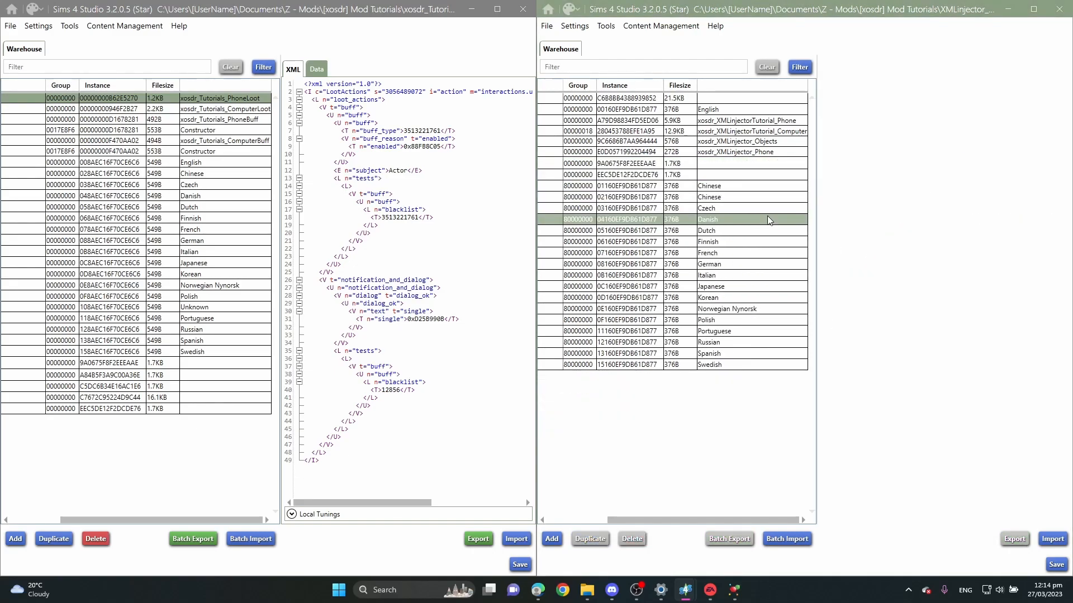
{"action": "left_click", "coordinate": [1047, 565]}
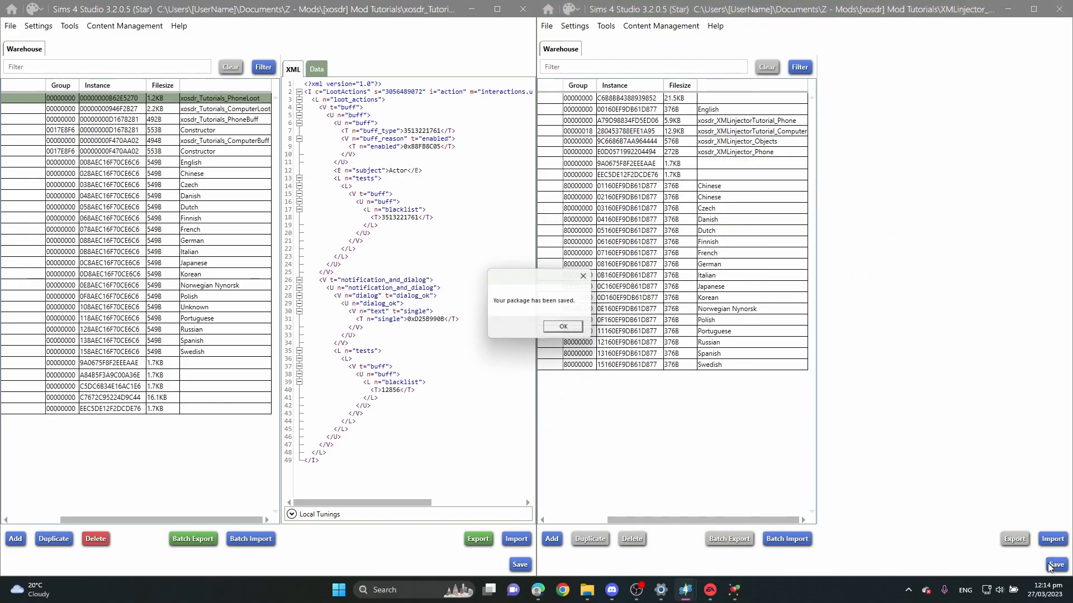
{"action": "left_click", "coordinate": [566, 330]}
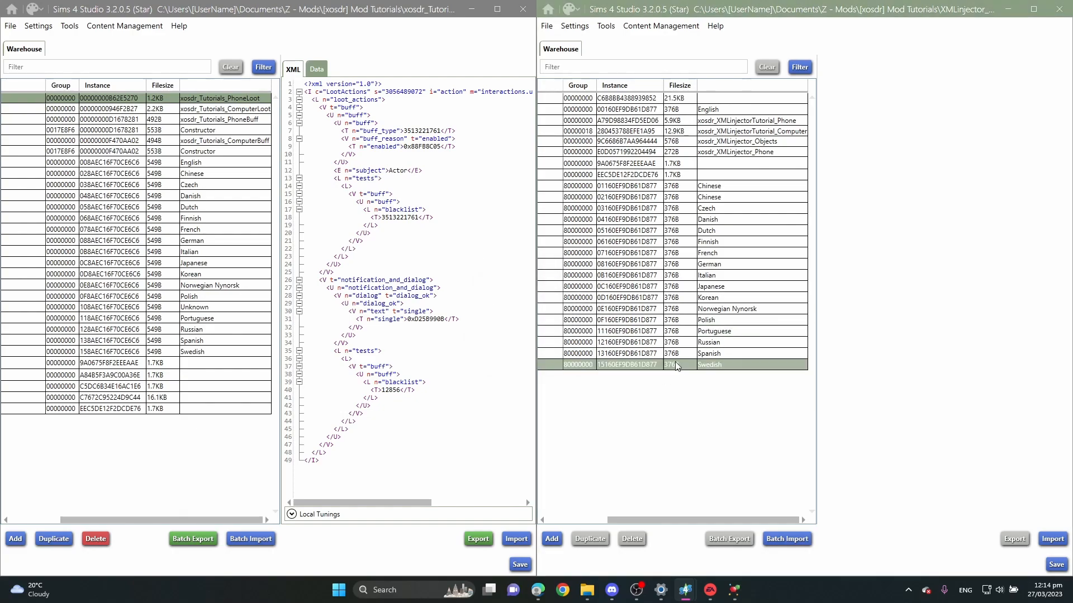
Step: Compare the loot reference in the xosdr_XMLinjectorTutorial_Phone interaction with the TuningIds of xosdr_Tutorials_PhoneLoot and xosdr_Tutorials_ComputerLoot
{"action": "left_click", "coordinate": [760, 209]}
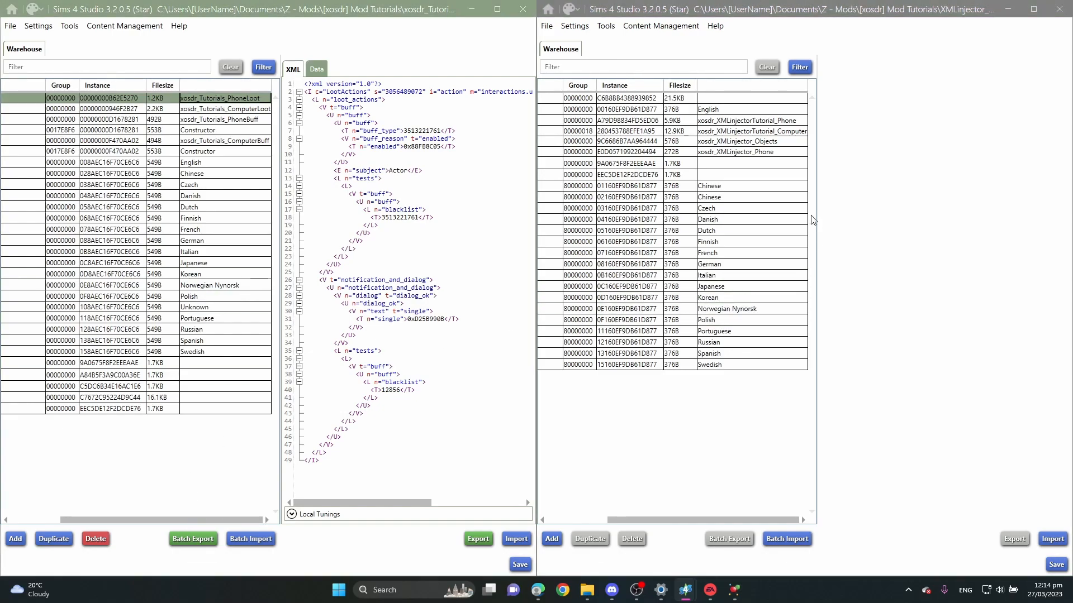
{"action": "left_click", "coordinate": [768, 124]}
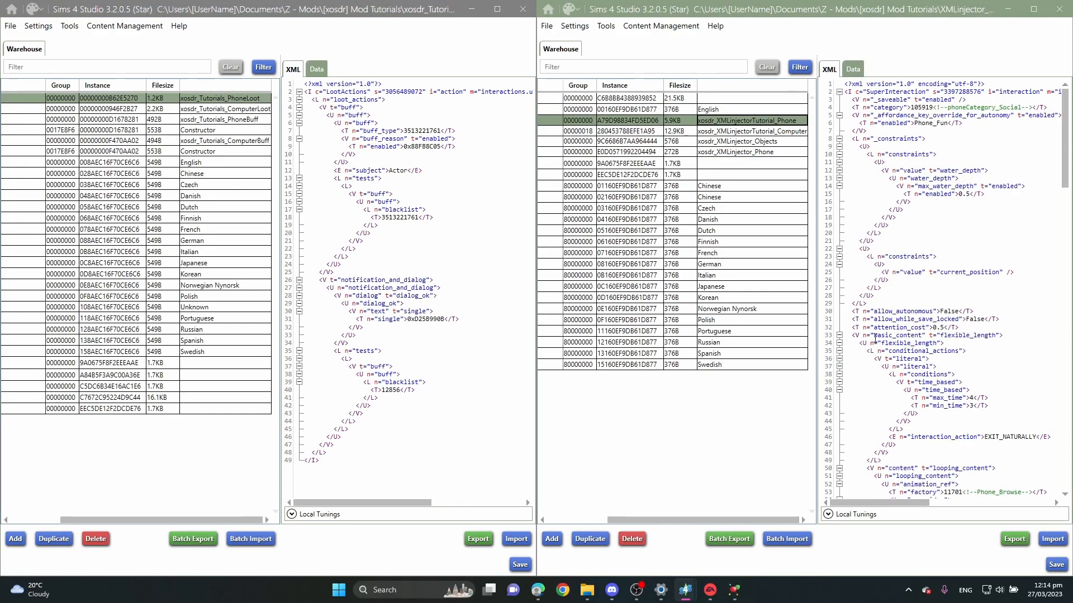
{"action": "scroll", "coordinate": [881, 371], "scroll_direction": "down", "scroll_amount": 20}
{"action": "scroll", "coordinate": [881, 371], "scroll_direction": "up", "scroll_amount": 12}
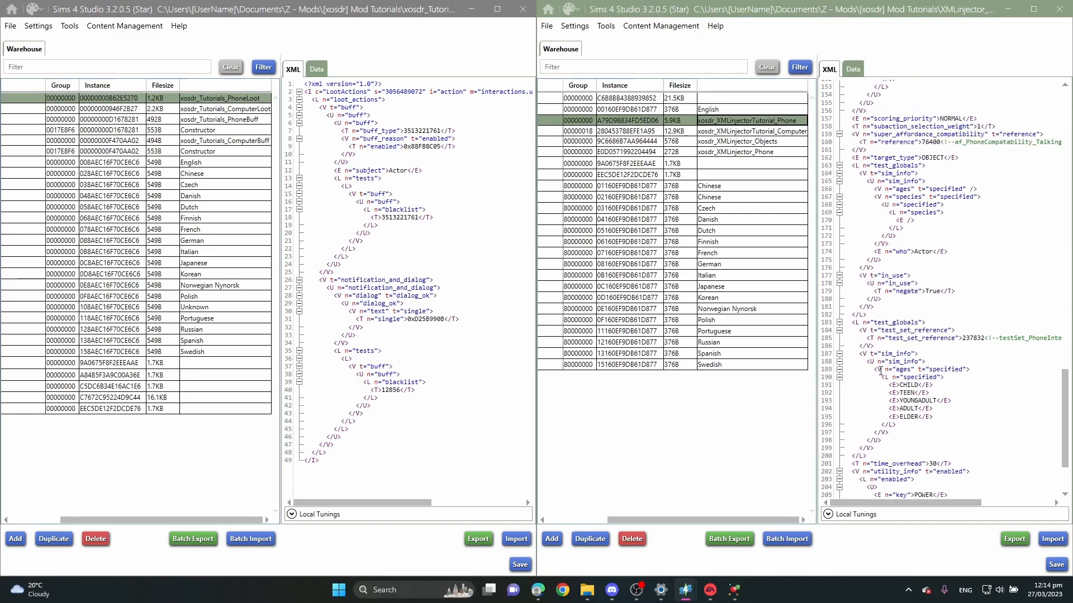
{"action": "scroll", "coordinate": [881, 371], "scroll_direction": "up", "scroll_amount": 1}
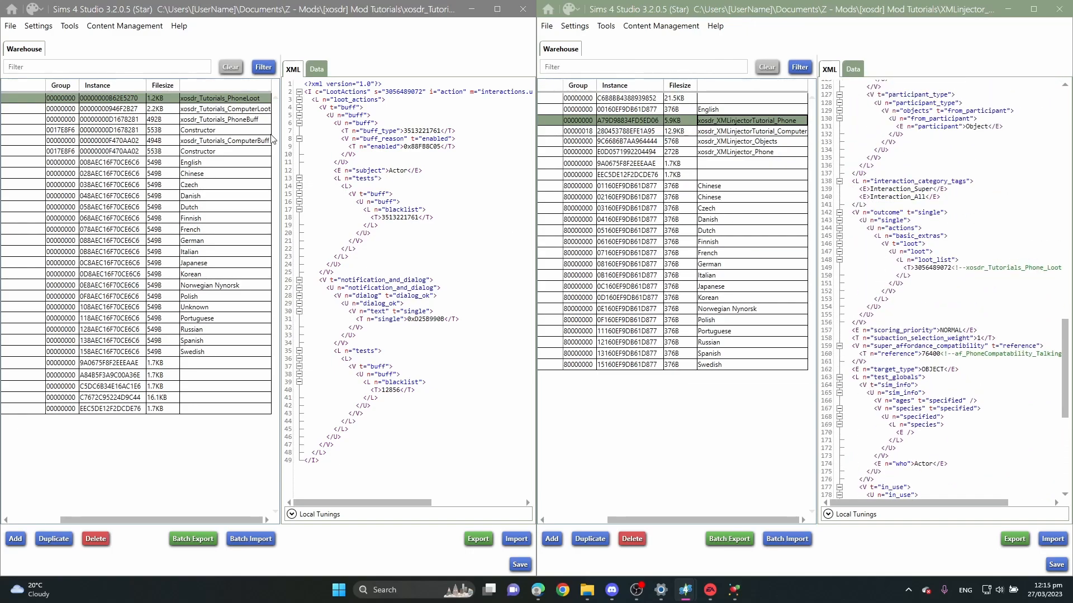
{"action": "left_click", "coordinate": [316, 68]}
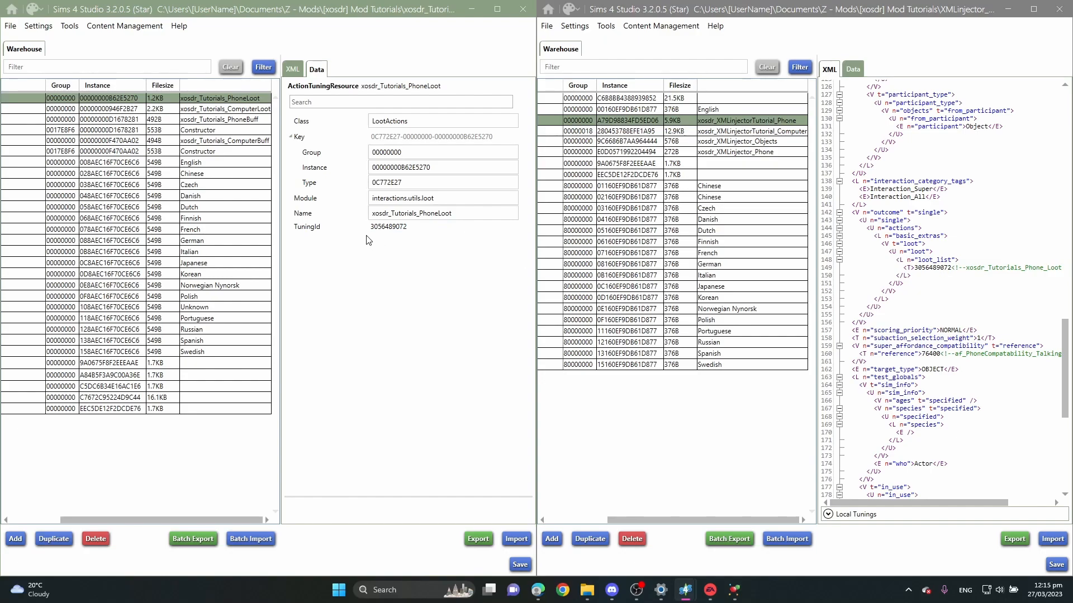
{"action": "left_click", "coordinate": [247, 111]}
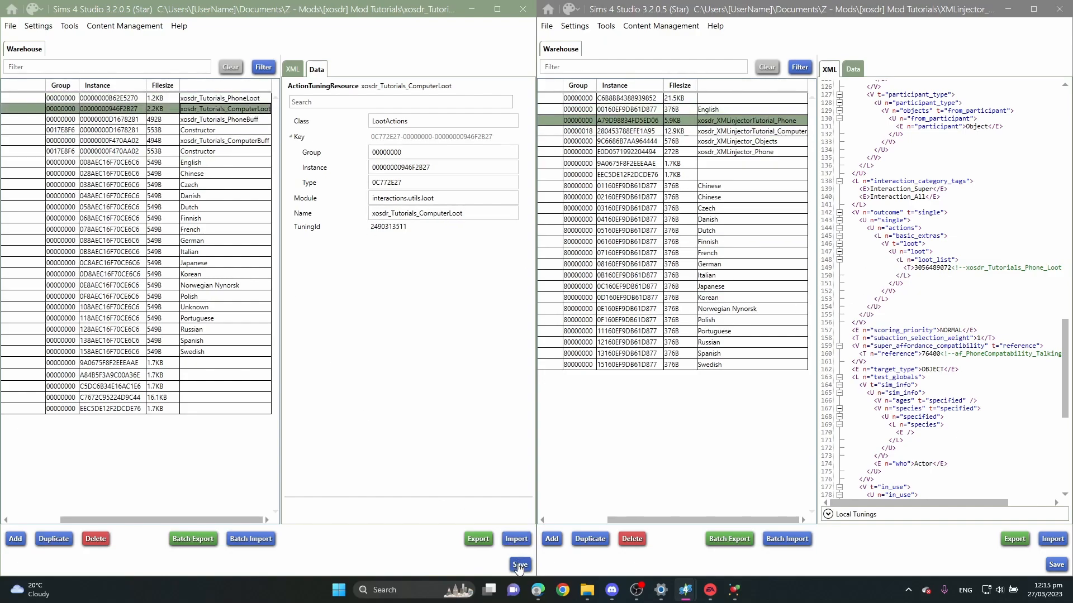
Step: Close the xosdr_Tutorials package, save the copied XMLinjector_Tutorial package again, and close it
{"action": "left_click", "coordinate": [521, 10]}
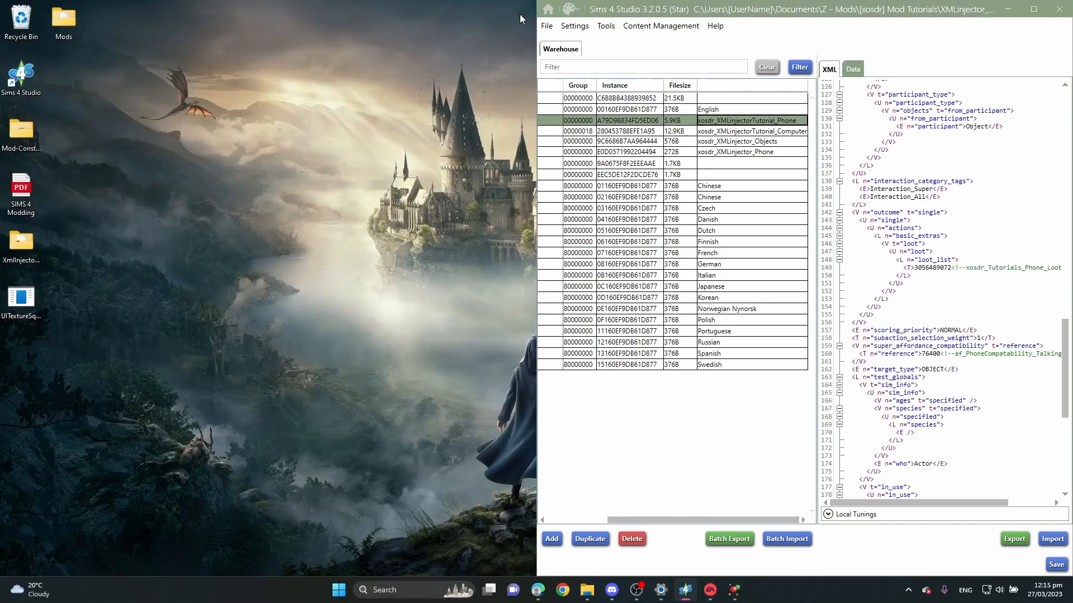
{"action": "left_click", "coordinate": [1056, 564]}
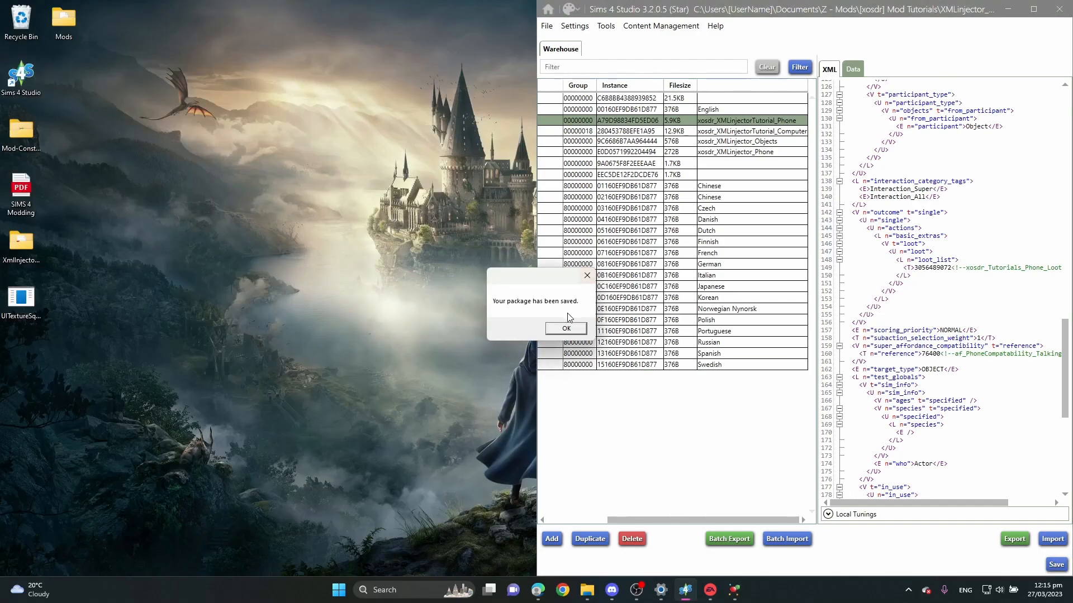
{"action": "left_click", "coordinate": [565, 328]}
{"action": "left_click", "coordinate": [1059, 9]}
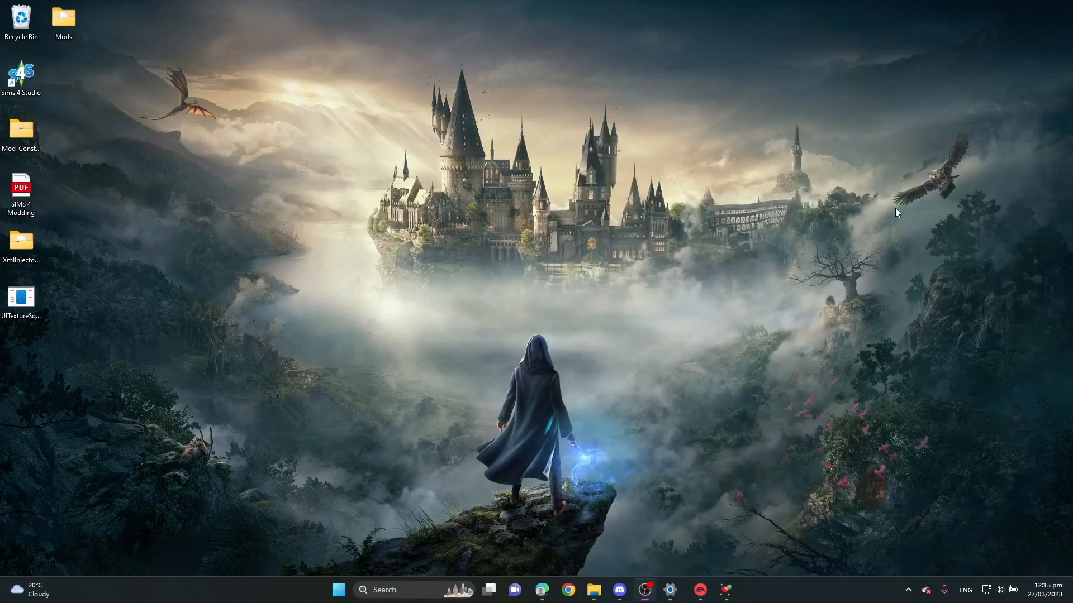
Step: Copy XMLinjector_Tutorial - Copy.package and xosdr_Tutorials.package from [xosdr] Mod Tutorials into The Sims 4 Mods folder
{"action": "left_click", "coordinate": [594, 598]}
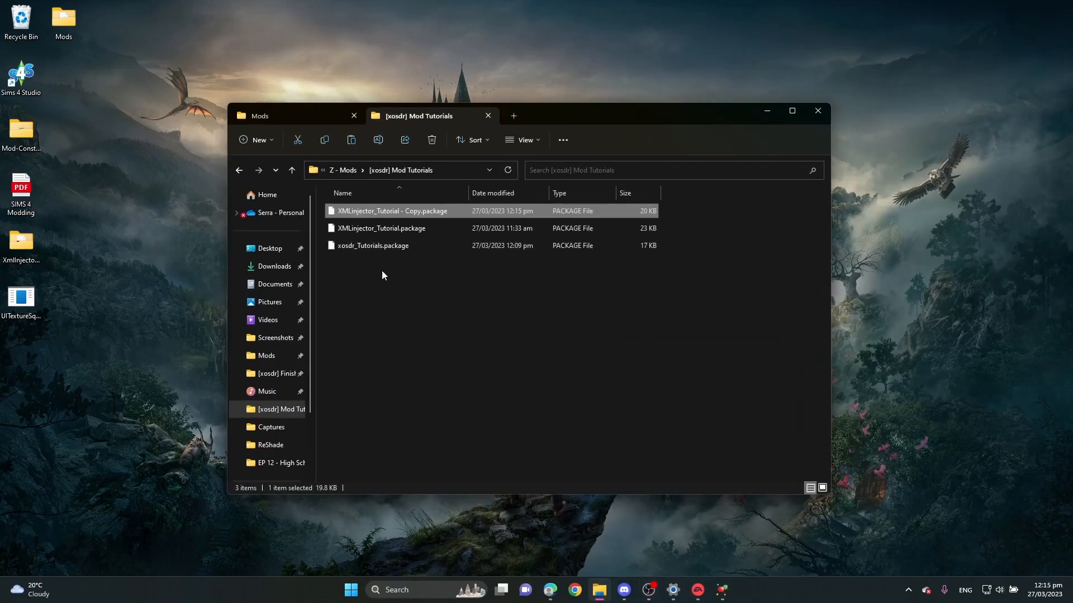
{"action": "left_click", "coordinate": [371, 249]}
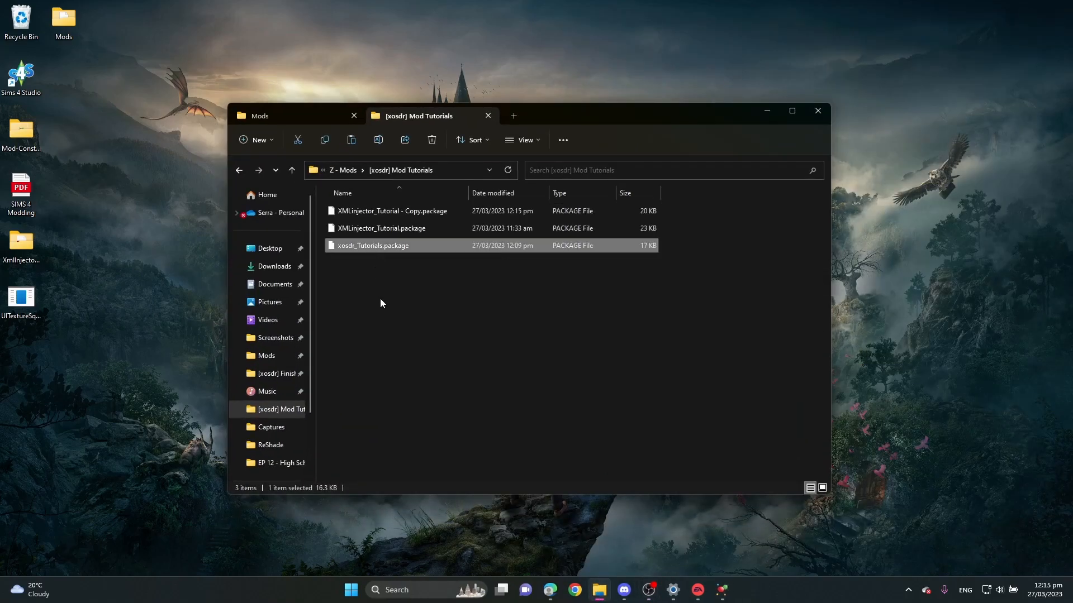
{"action": "left_click", "coordinate": [377, 211], "text": "ctrl"}
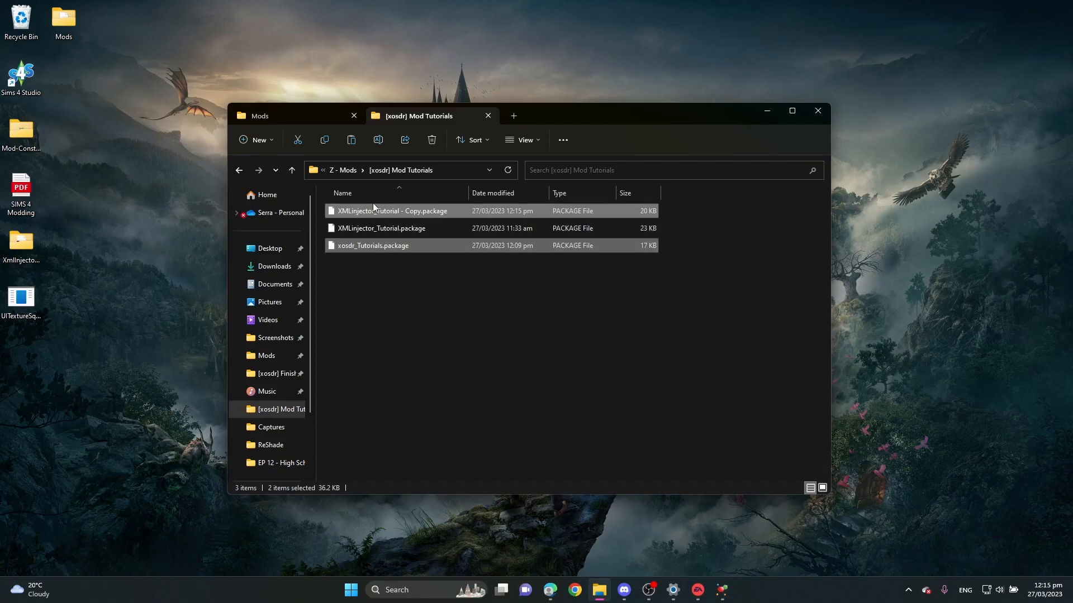
{"action": "left_click", "coordinate": [307, 116]}
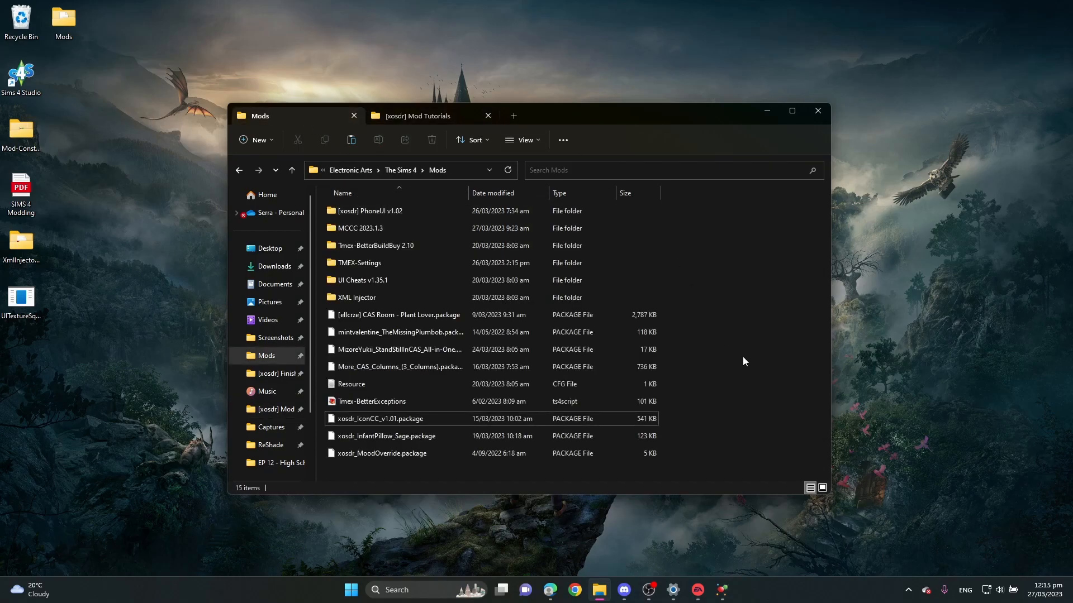
{"action": "key", "text": "ctrl+v"}
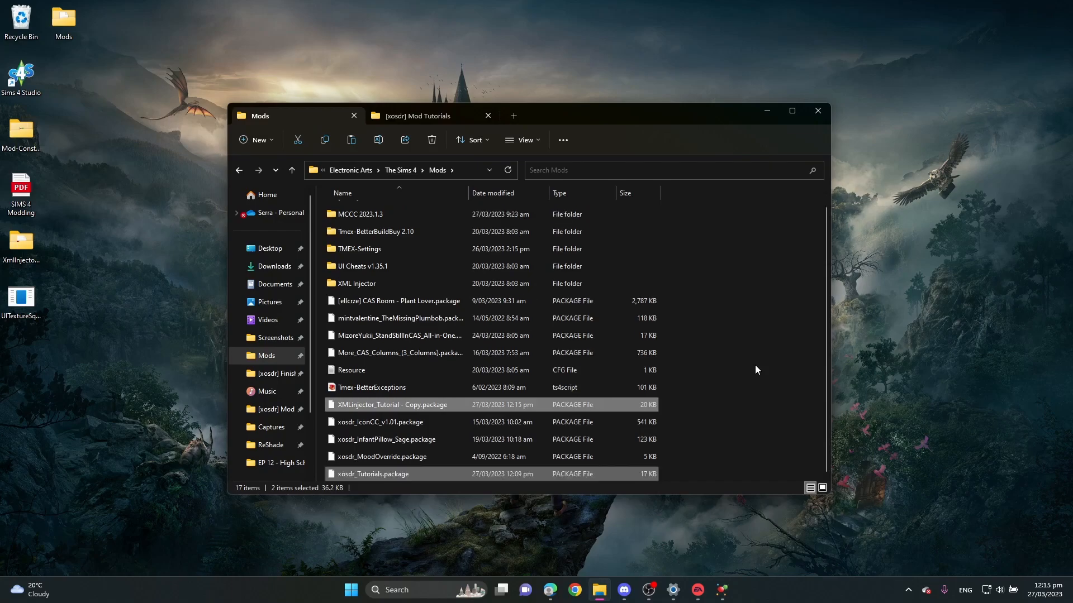
Step: Launch The Sims 4 from the EA app and check the Sim's traits with the Milestones section collapsed
{"action": "left_click", "coordinate": [698, 589]}
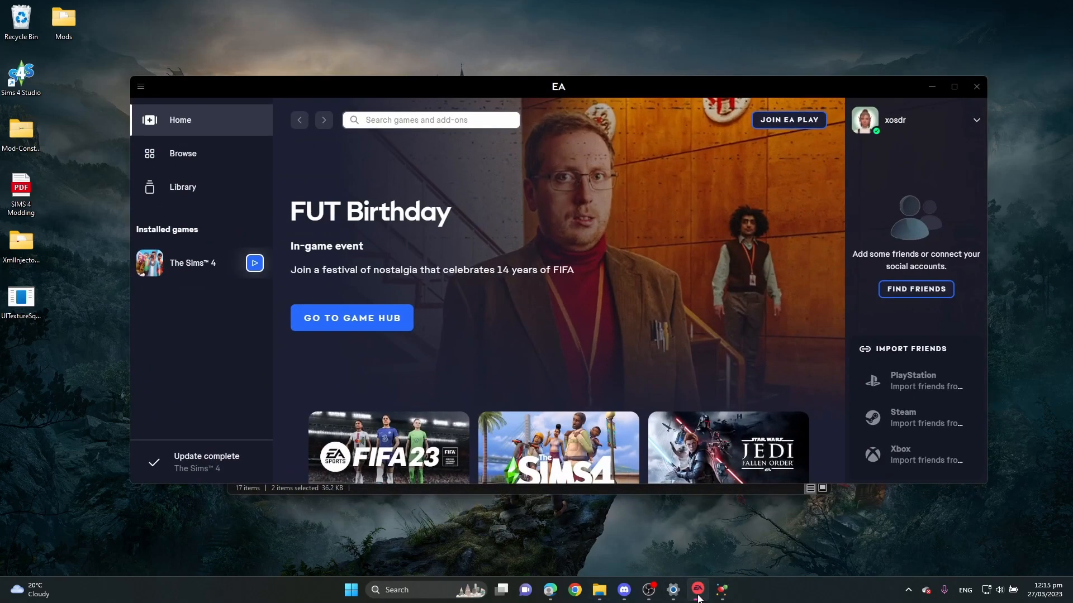
{"action": "left_click", "coordinate": [254, 262]}
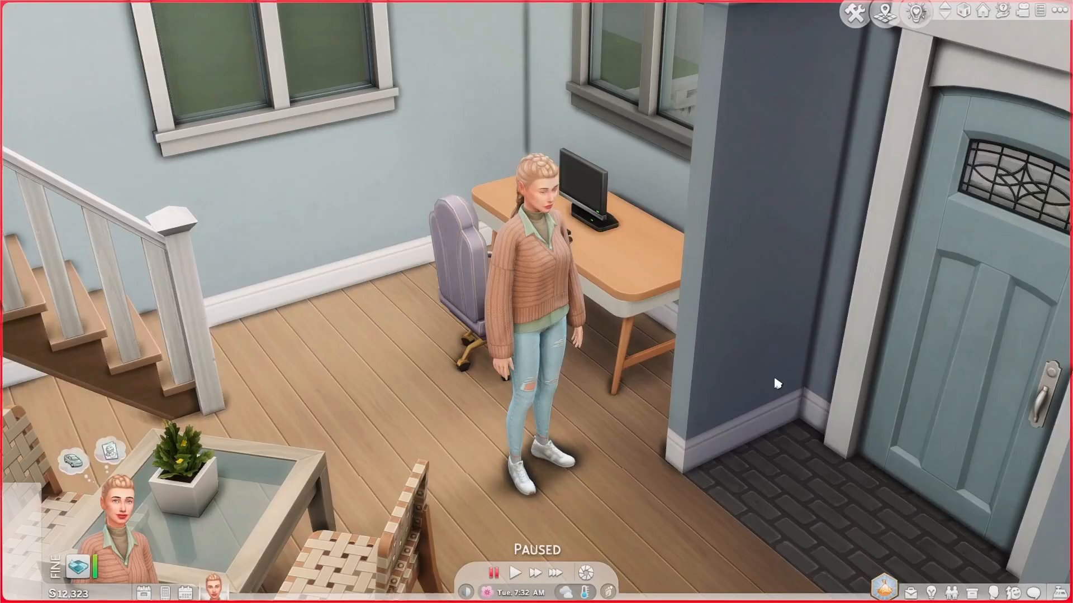
{"action": "left_click", "coordinate": [992, 595]}
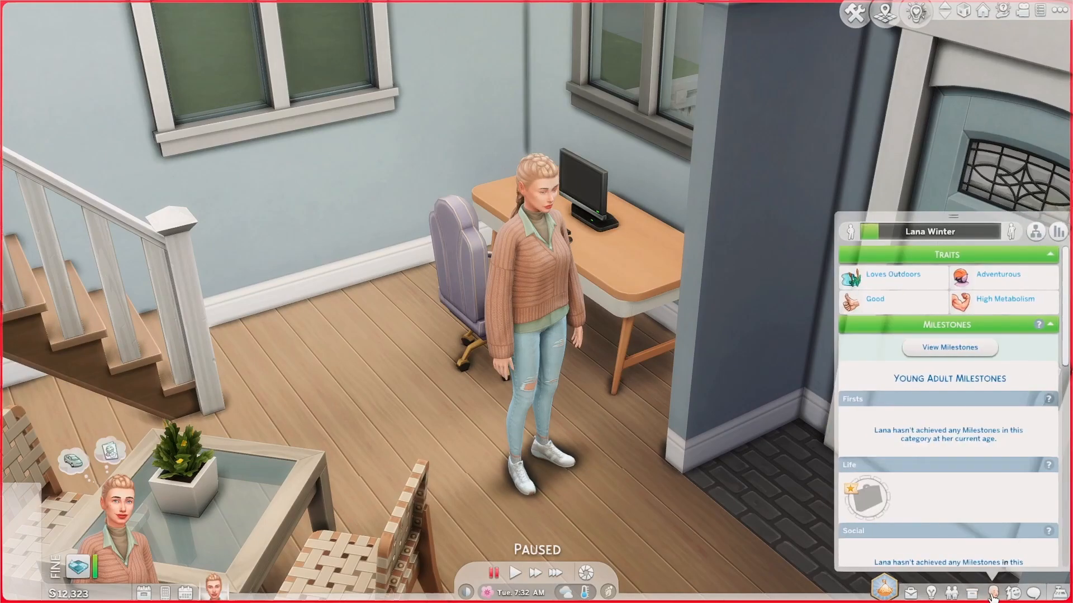
{"action": "left_click", "coordinate": [935, 325]}
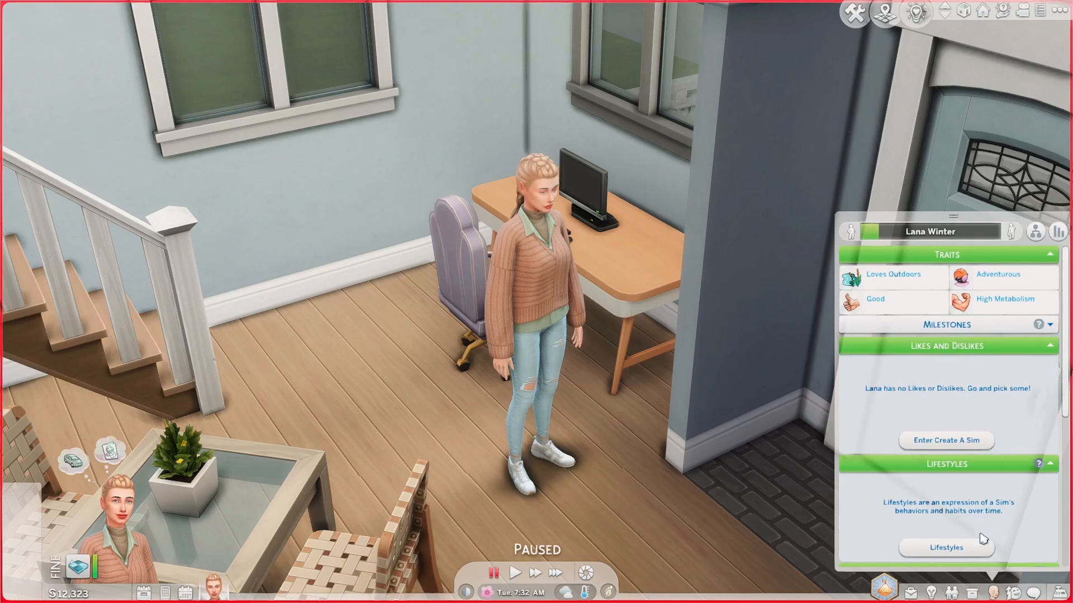
{"action": "left_click", "coordinate": [992, 594]}
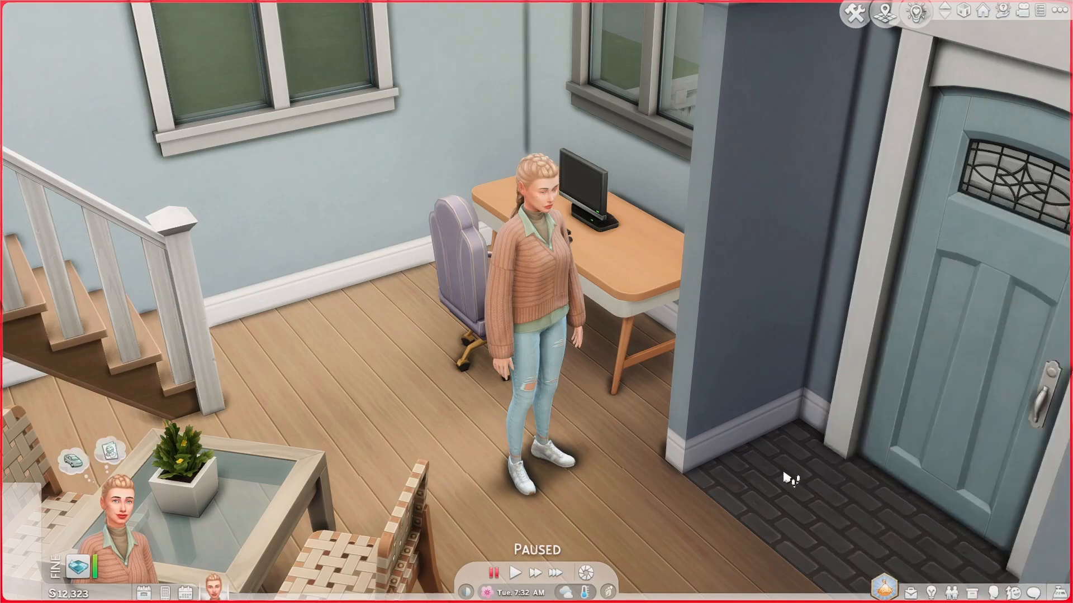
Step: Queue the Computer Buff Test interaction from the computer's Web choices
{"action": "left_click", "coordinate": [601, 200]}
{"action": "left_click", "coordinate": [593, 122]}
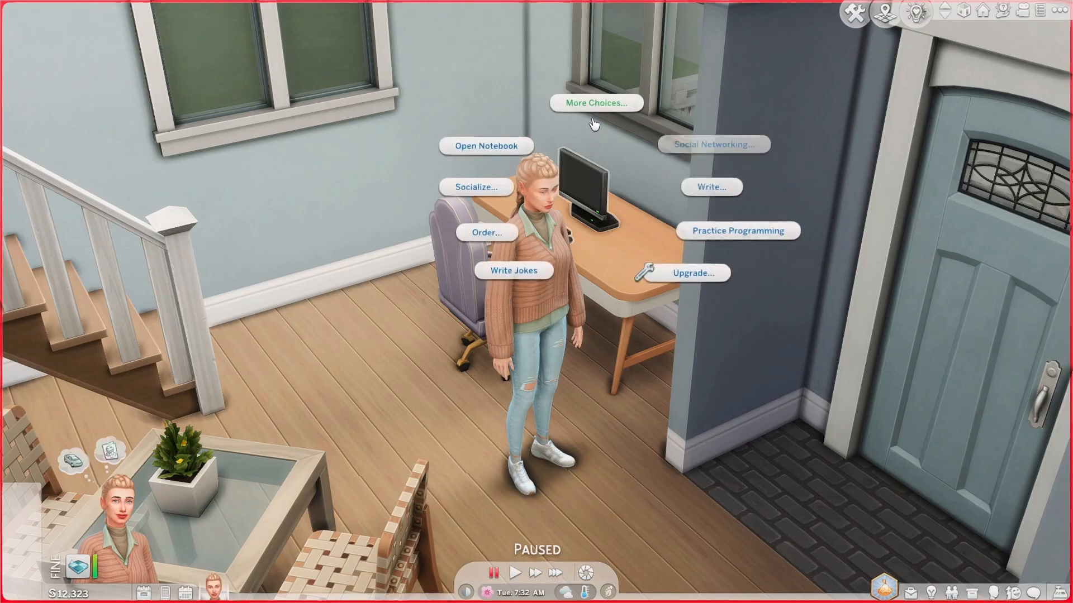
{"action": "left_click", "coordinate": [591, 107]}
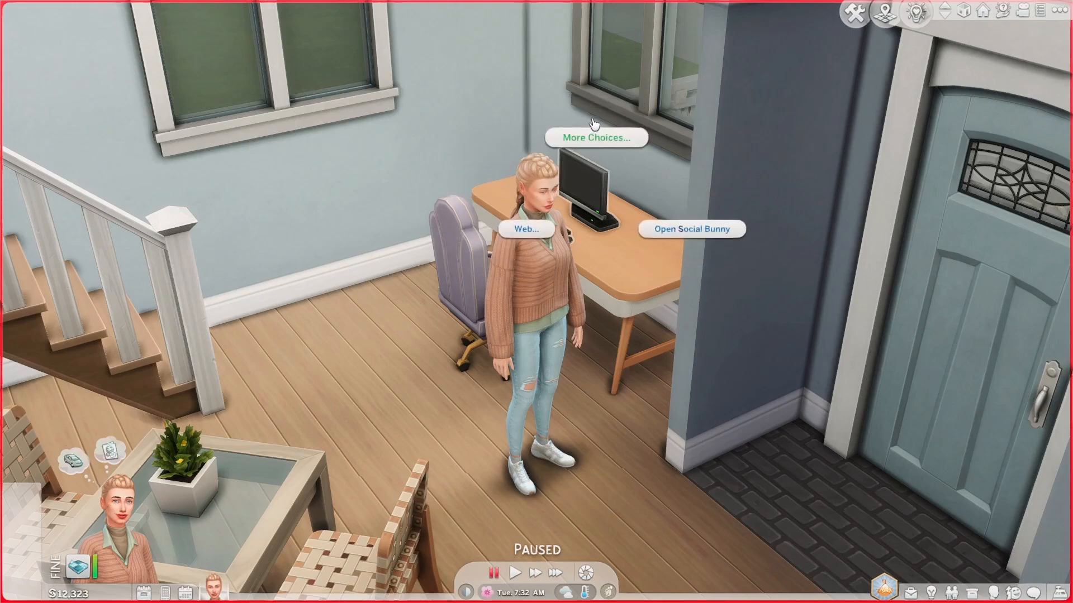
{"action": "left_click", "coordinate": [551, 234]}
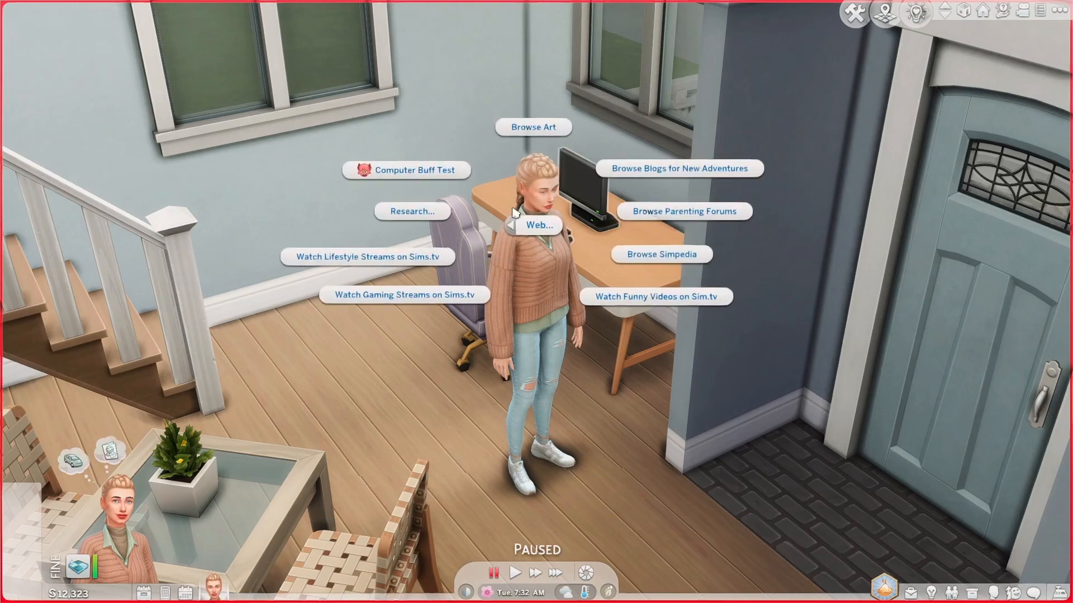
{"action": "left_click", "coordinate": [441, 178]}
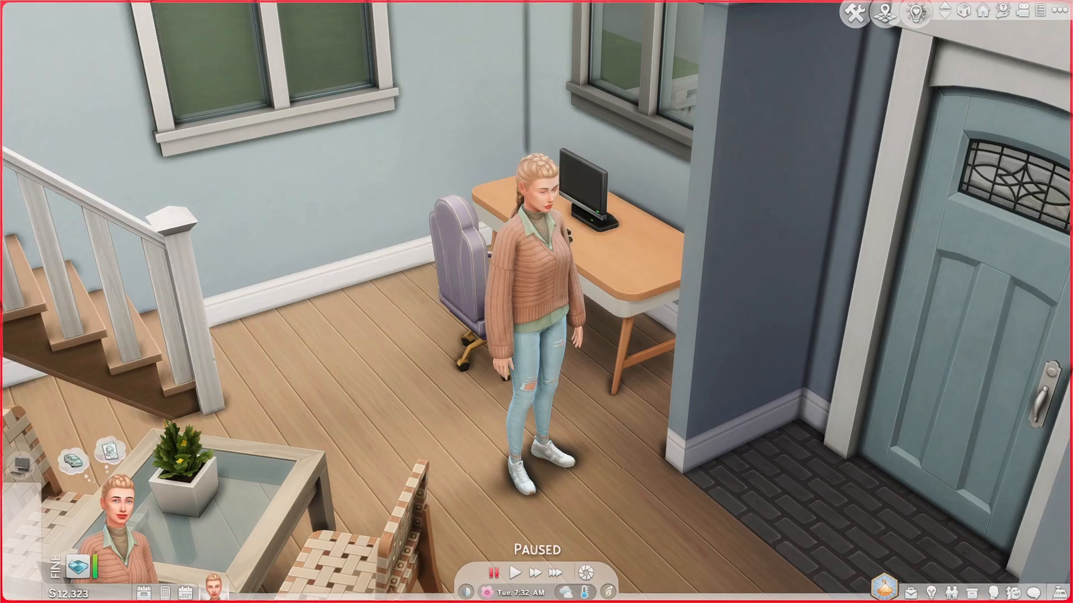
Step: Switch to The Sims 4 Mod Constructor and review the Computer Loot's trait condition, then return to the game
{"action": "key", "text": "alt+Tab"}
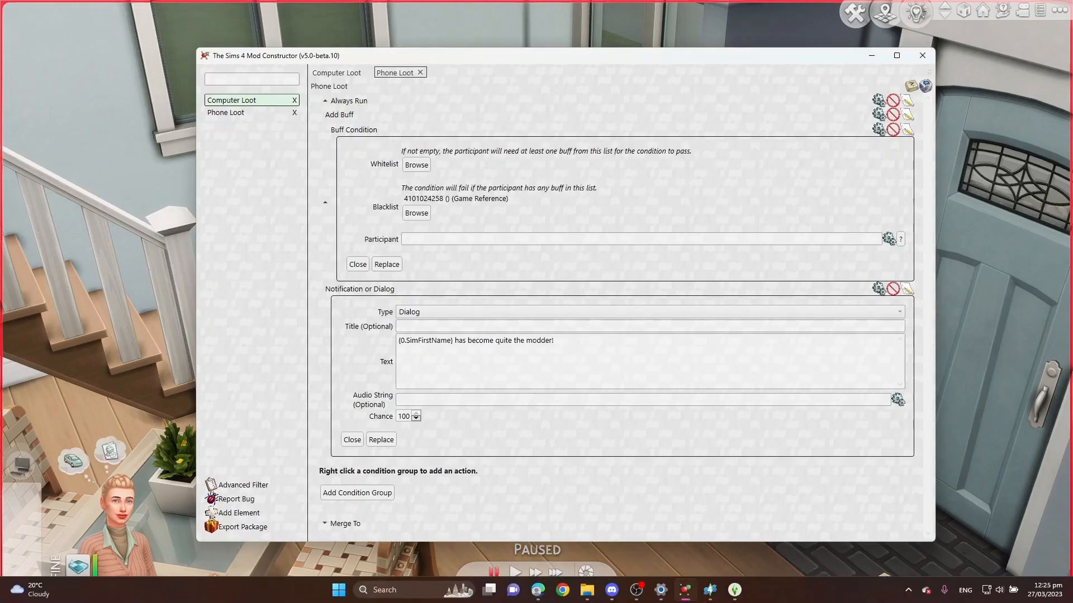
{"action": "left_click", "coordinate": [325, 73]}
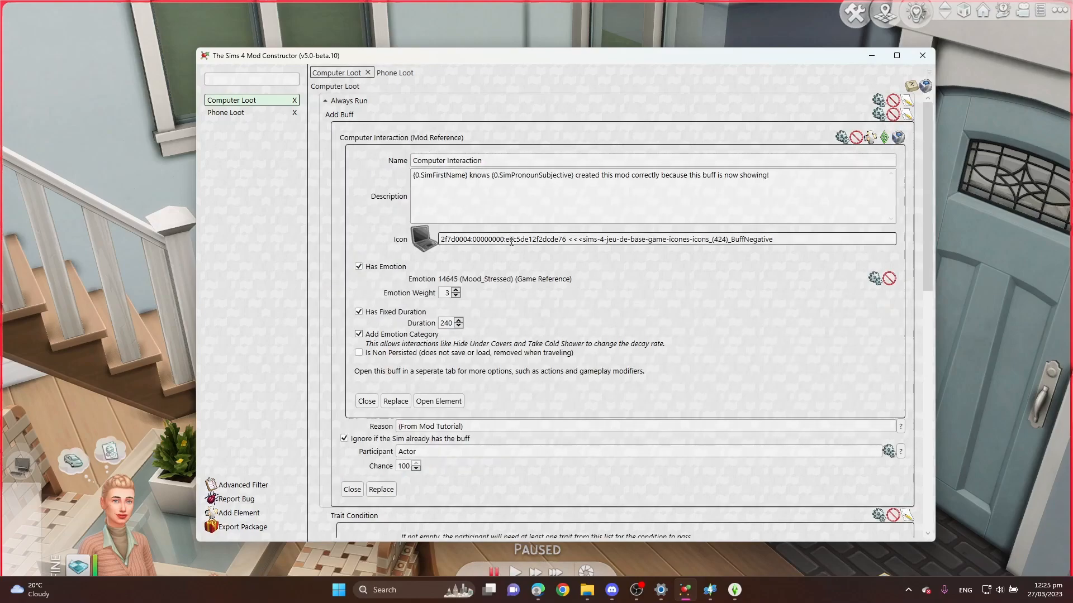
{"action": "left_click", "coordinate": [325, 101]}
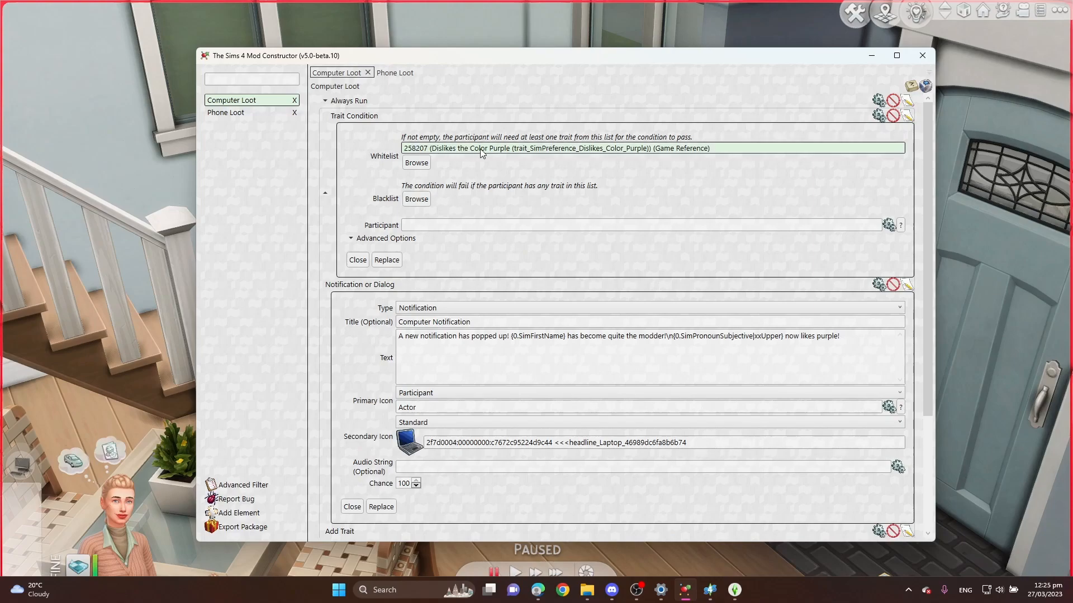
{"action": "left_click", "coordinate": [866, 61]}
Step: Run the game through the queued computer interaction and check the notification list for the loot's message
{"action": "left_click", "coordinate": [516, 573]}
{"action": "scroll", "coordinate": [572, 470], "scroll_direction": "up", "scroll_amount": 3}
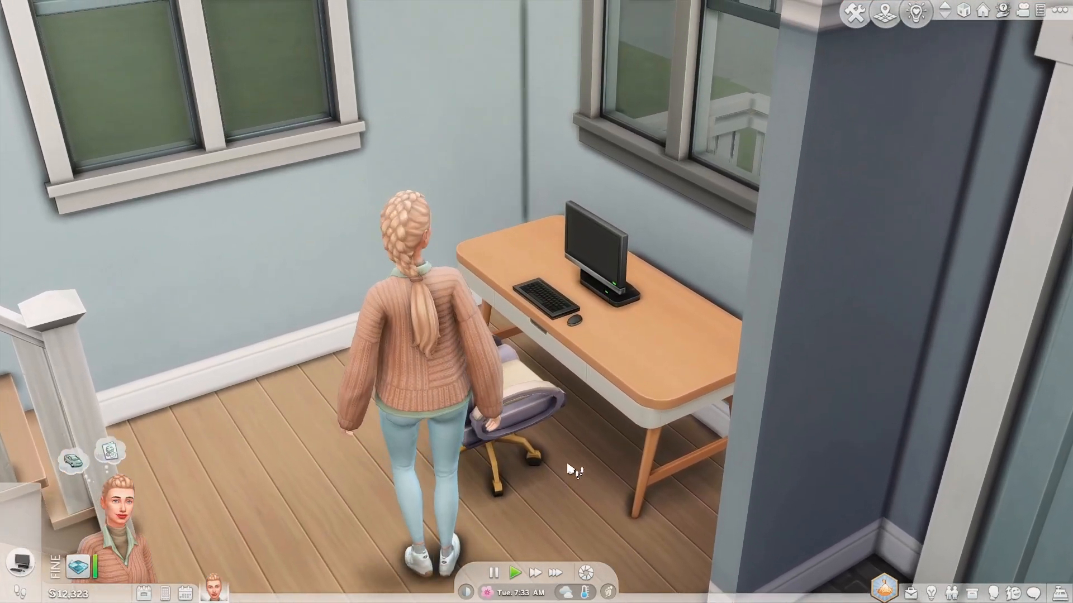
{"action": "left_click", "coordinate": [555, 572]}
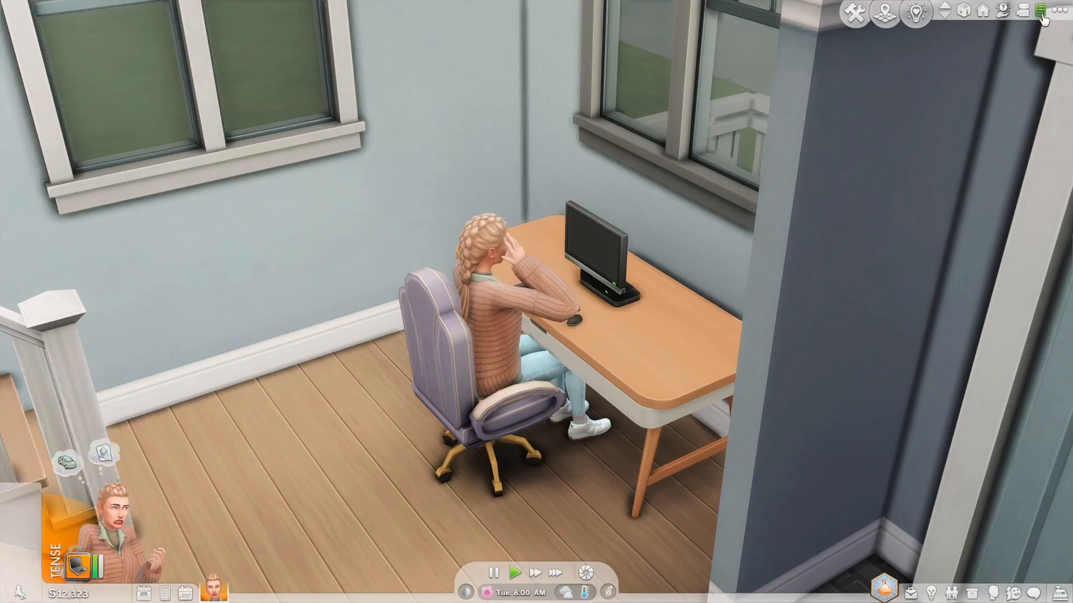
{"action": "left_click", "coordinate": [1057, 20]}
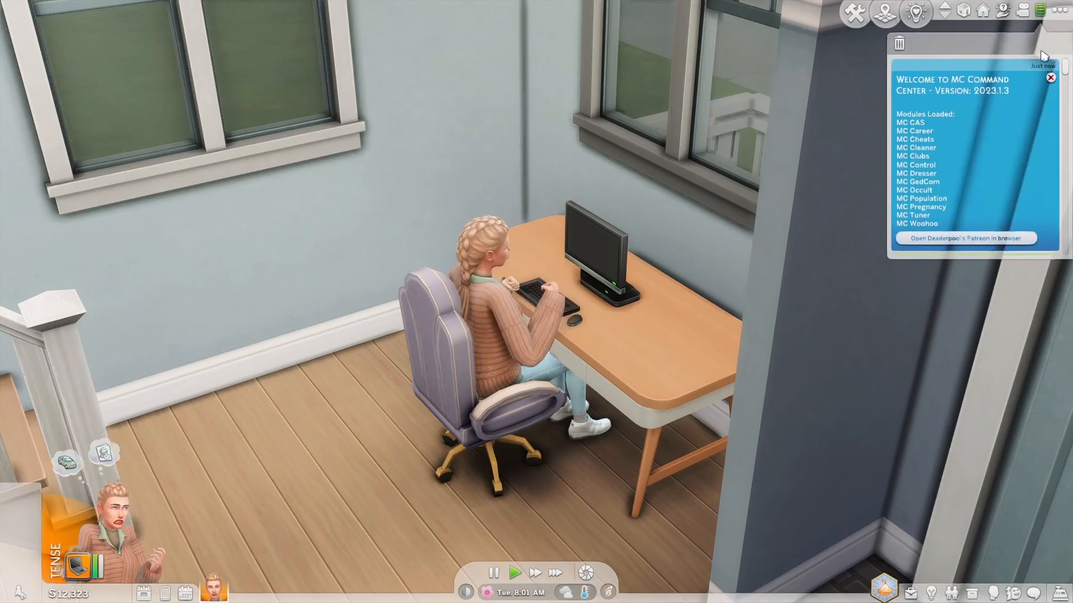
{"action": "left_click", "coordinate": [1040, 12]}
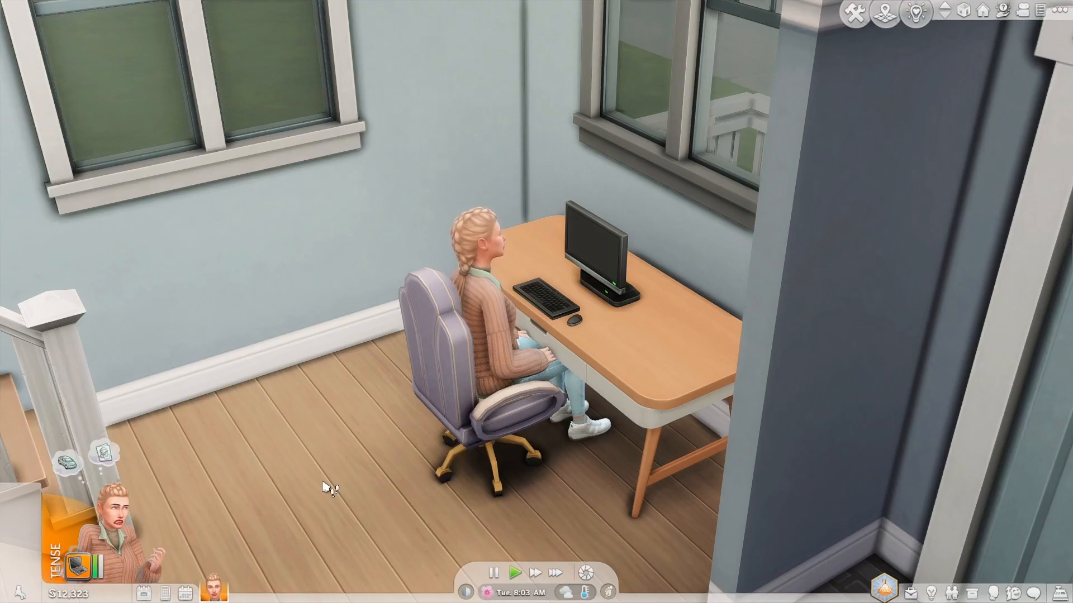
{"action": "left_click", "coordinate": [165, 593]}
{"action": "left_click", "coordinate": [122, 505]}
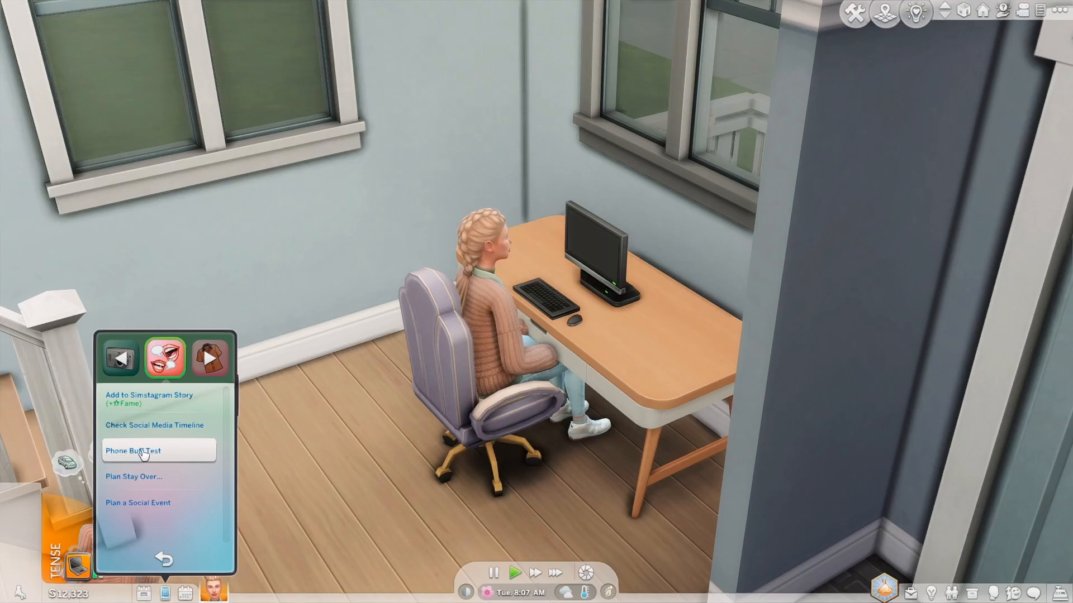
{"action": "left_click", "coordinate": [143, 453]}
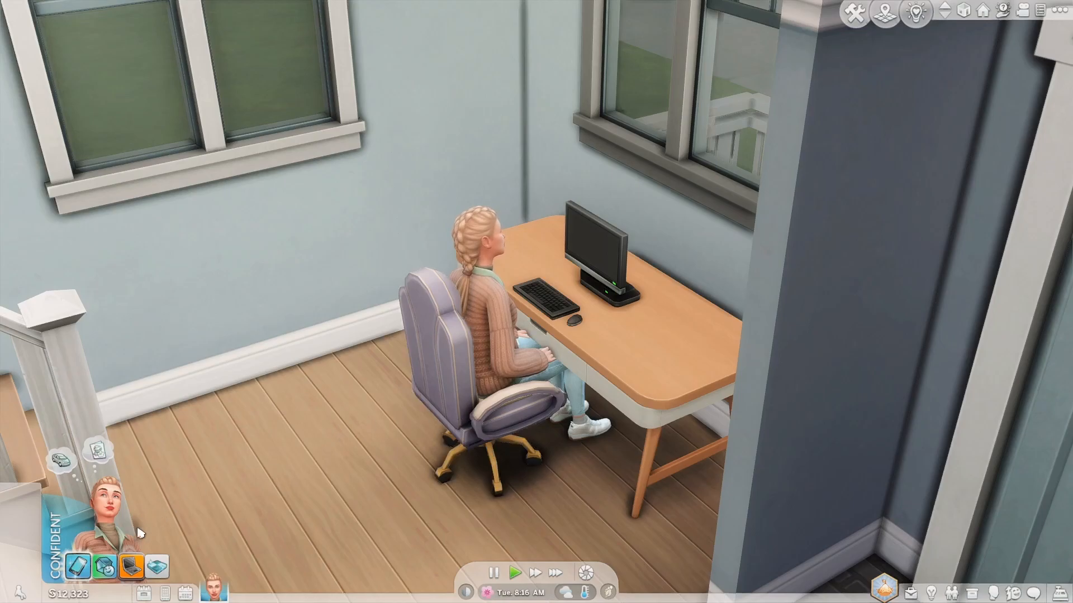
{"action": "mouse_move", "coordinate": [81, 570]}
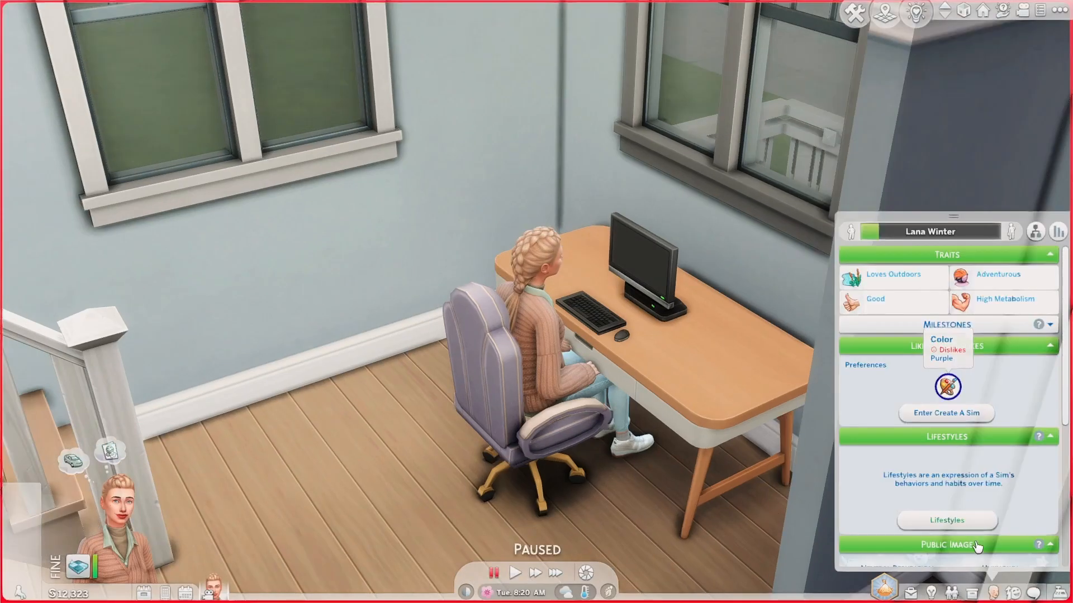
{"action": "left_click", "coordinate": [992, 592]}
{"action": "left_click", "coordinate": [639, 283]}
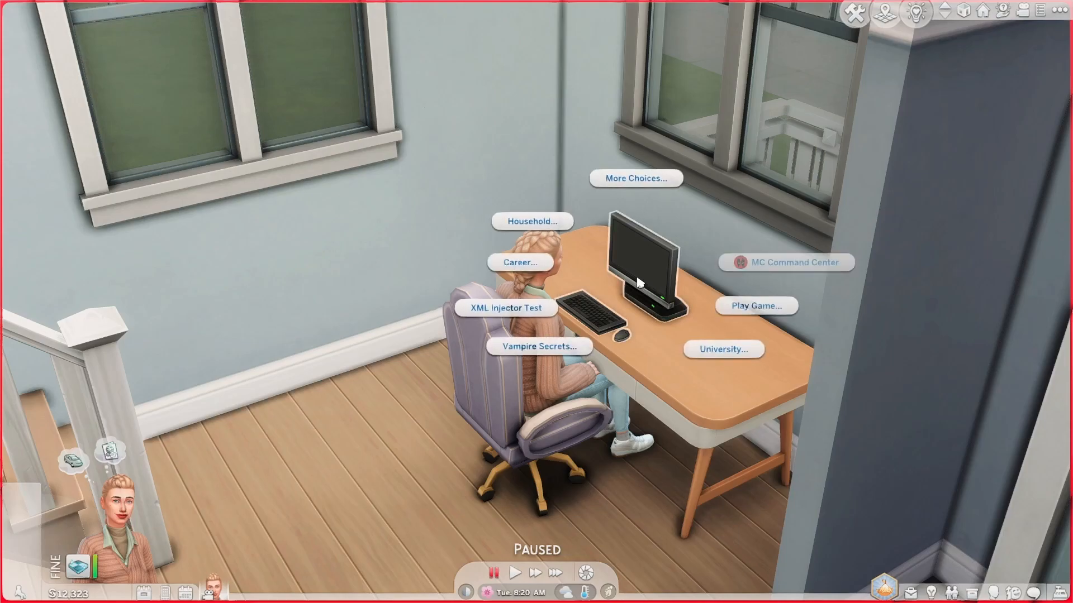
{"action": "left_click", "coordinate": [635, 177]}
{"action": "left_click", "coordinate": [636, 177]}
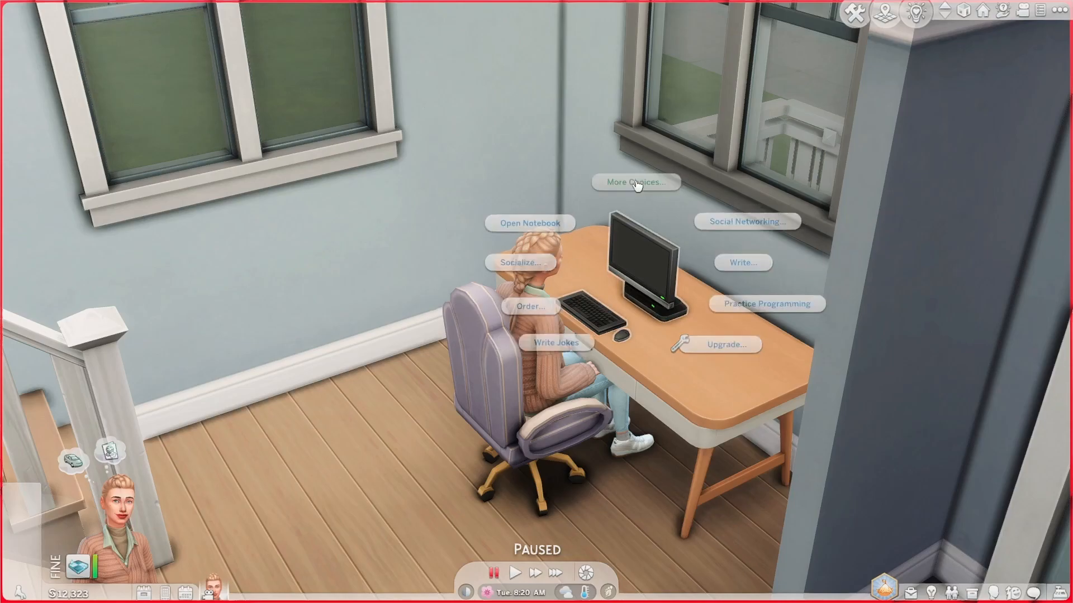
{"action": "left_click", "coordinate": [573, 302]}
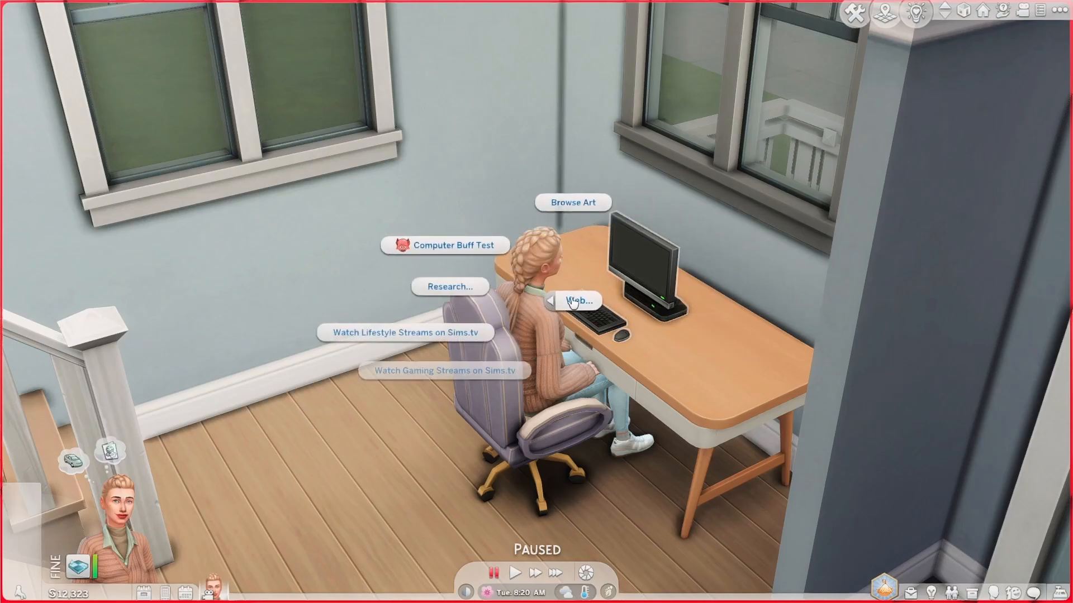
{"action": "left_click", "coordinate": [454, 249]}
{"action": "key", "text": "1"}
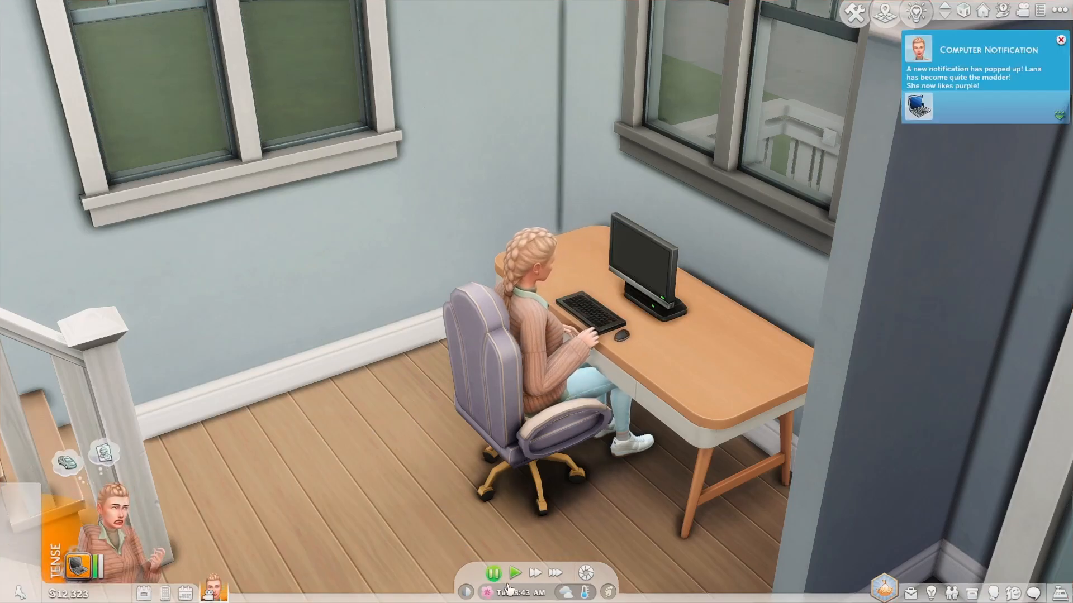
Step: Pause the game and check the color preference under the Sim's Likes and Dislikes
{"action": "key", "text": "0"}
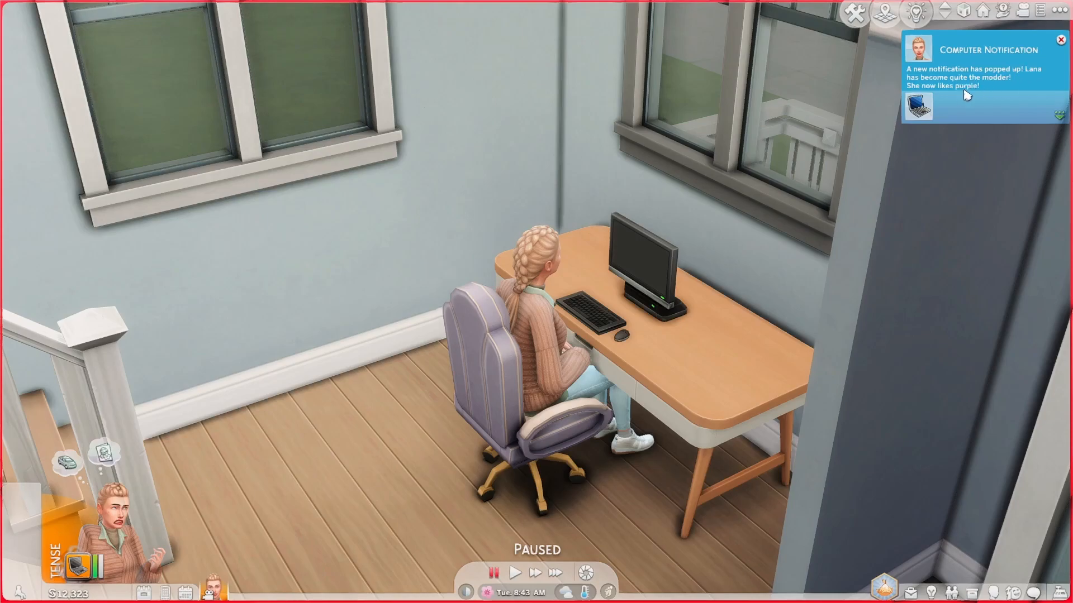
{"action": "left_click", "coordinate": [1013, 593]}
{"action": "left_click", "coordinate": [994, 593]}
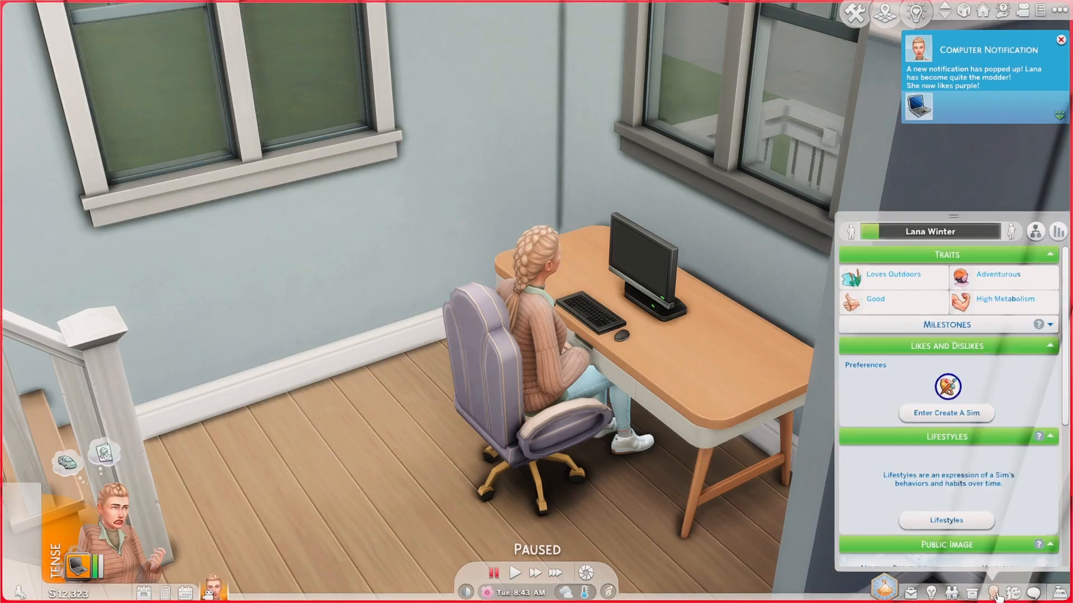
{"action": "mouse_move", "coordinate": [947, 388]}
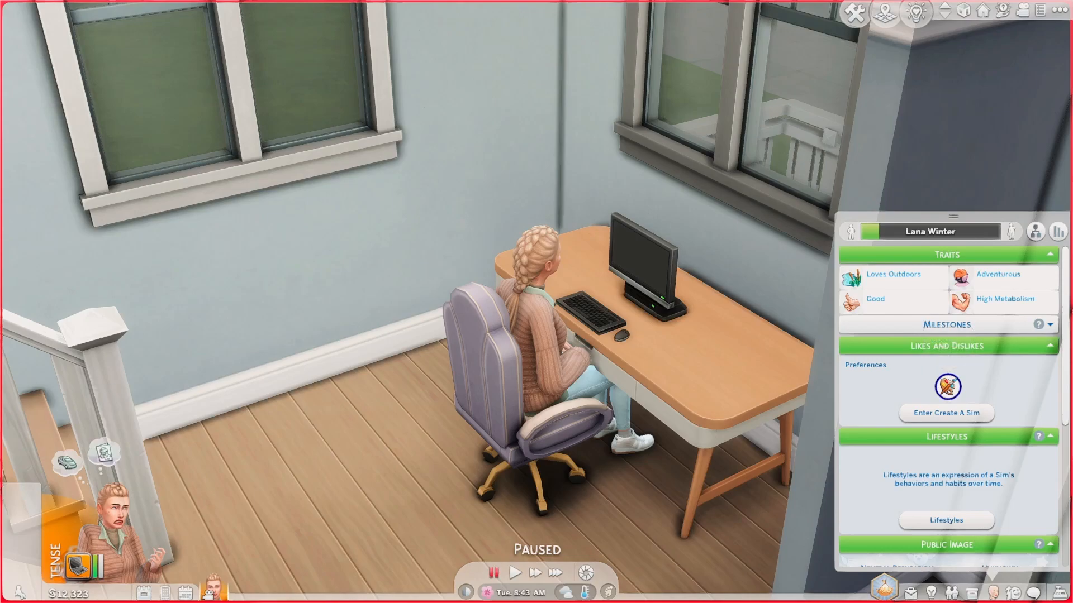
Step: In Mod Constructor, replace the Computer Loot trait condition's whitelist entry with 258205 (Dislikes the Color Blue)
{"action": "key", "text": "alt+Tab"}
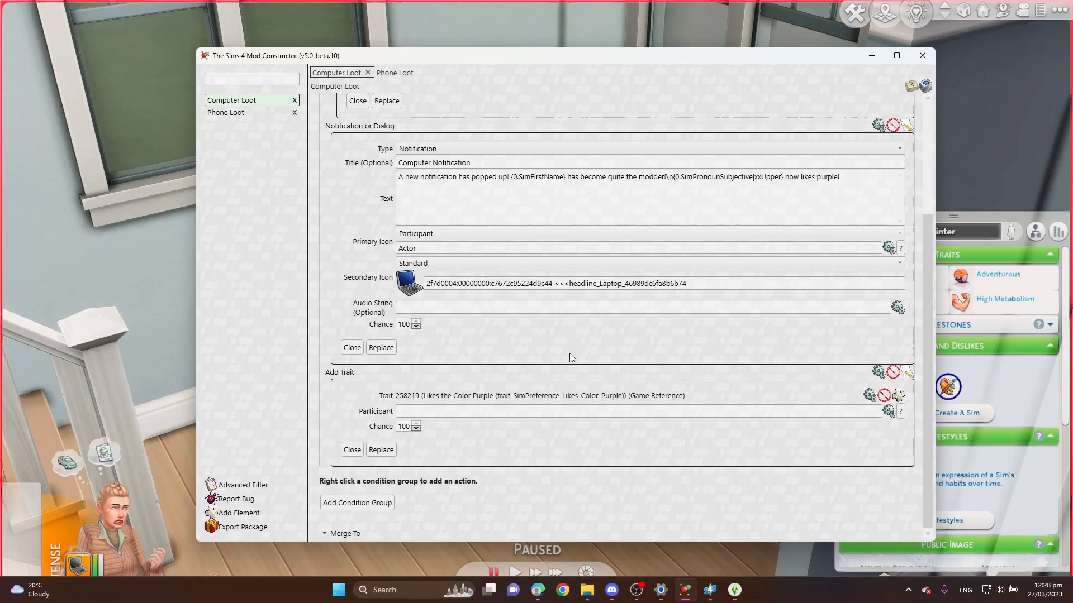
{"action": "scroll", "coordinate": [573, 347], "scroll_direction": "up", "scroll_amount": 3}
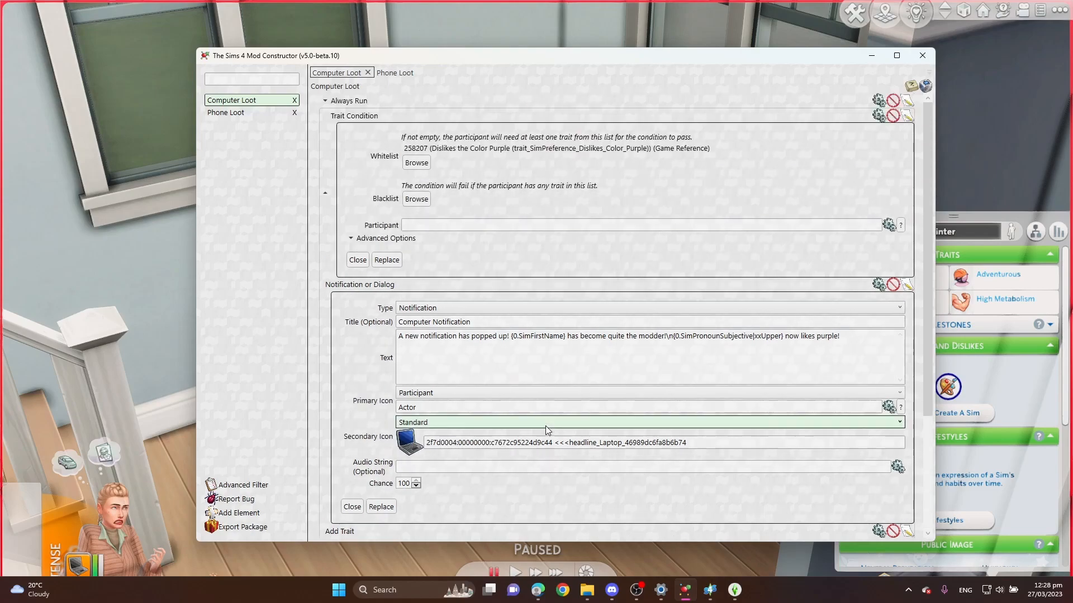
{"action": "left_click", "coordinate": [500, 150]}
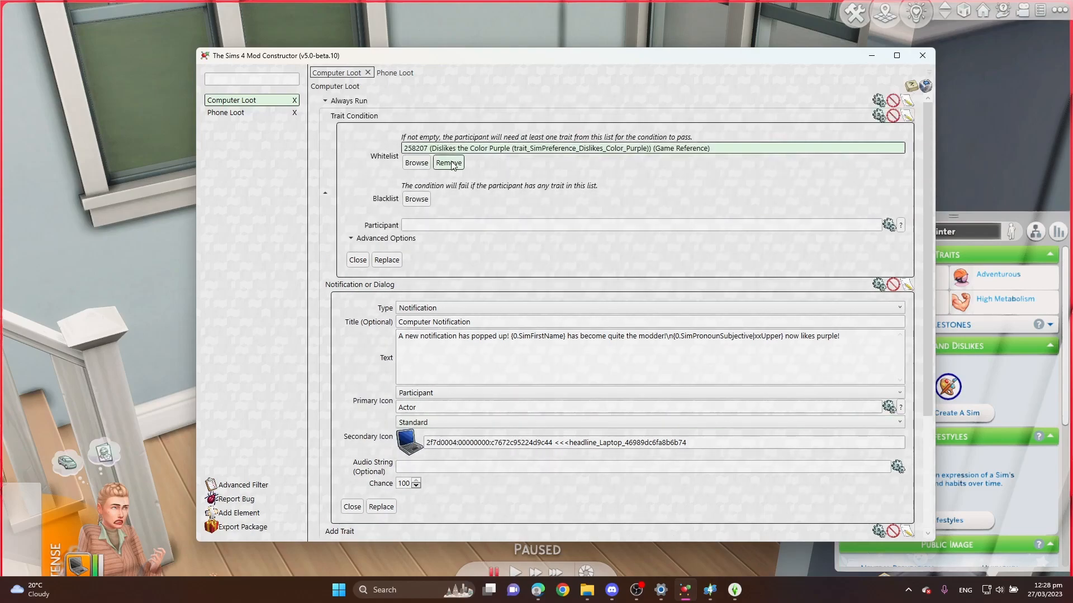
{"action": "left_click", "coordinate": [450, 164]}
{"action": "left_click", "coordinate": [551, 315]}
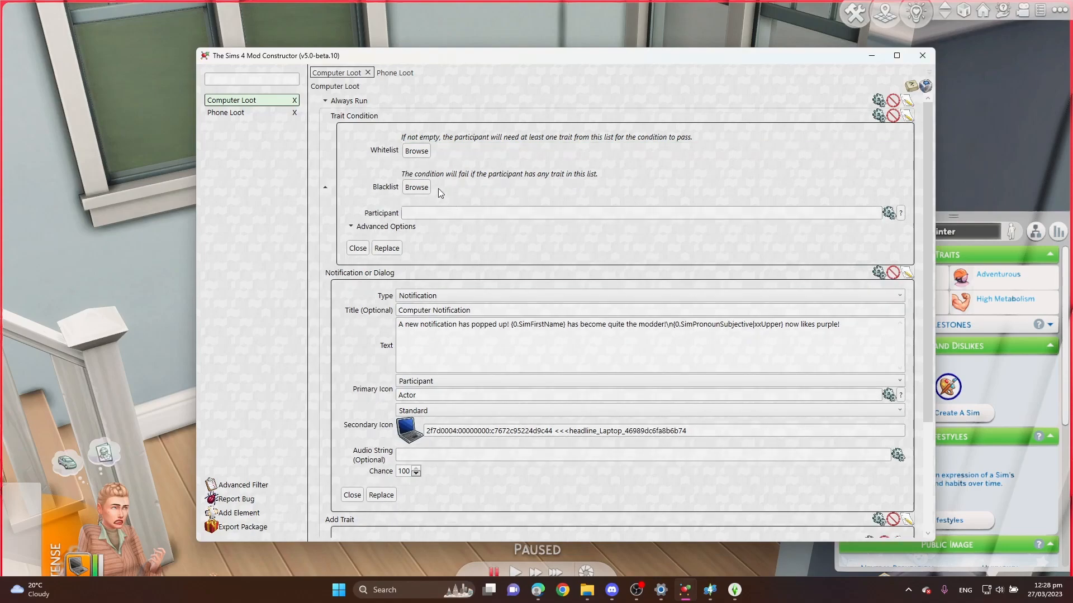
{"action": "left_click", "coordinate": [418, 152]}
{"action": "type", "text": "blue"}
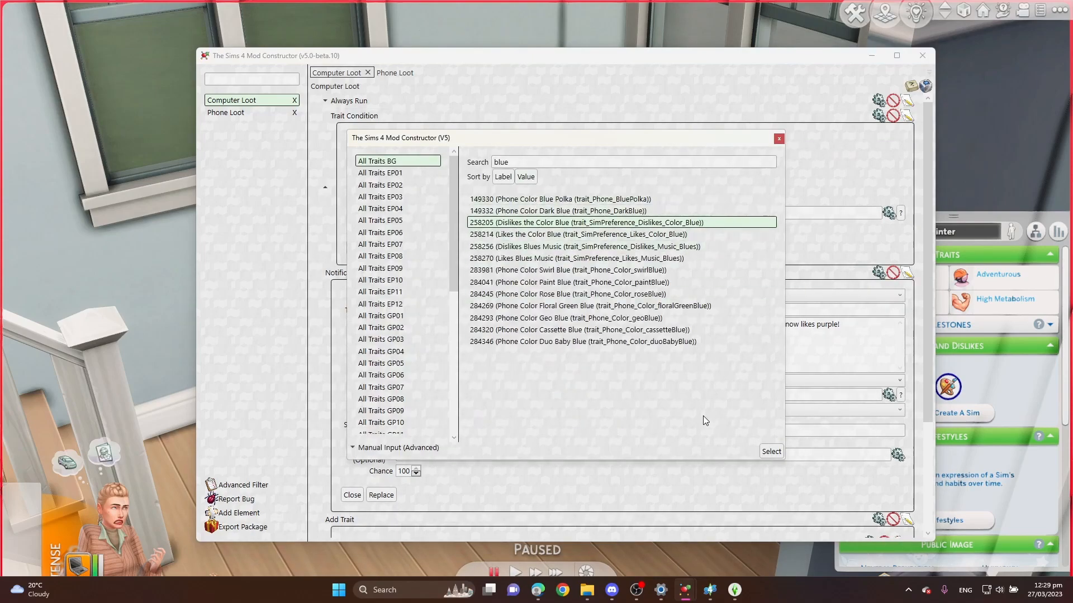
{"action": "left_click", "coordinate": [773, 451]}
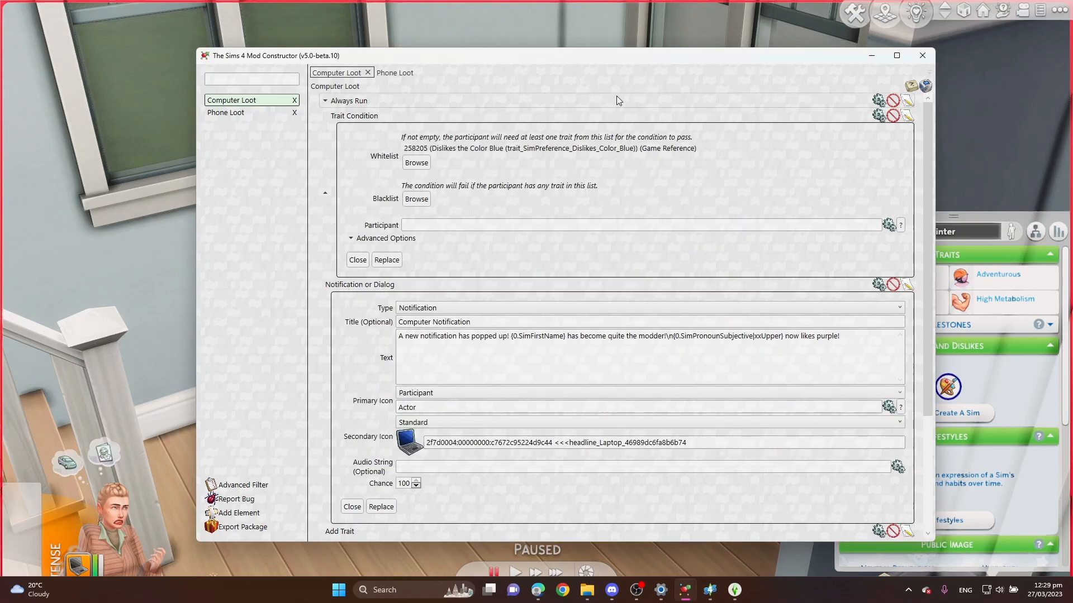
Step: Export the mod over xosdr_Tutorials.package in the [xosdr] Mod Tutorials folder and return to the game
{"action": "left_click", "coordinate": [229, 530]}
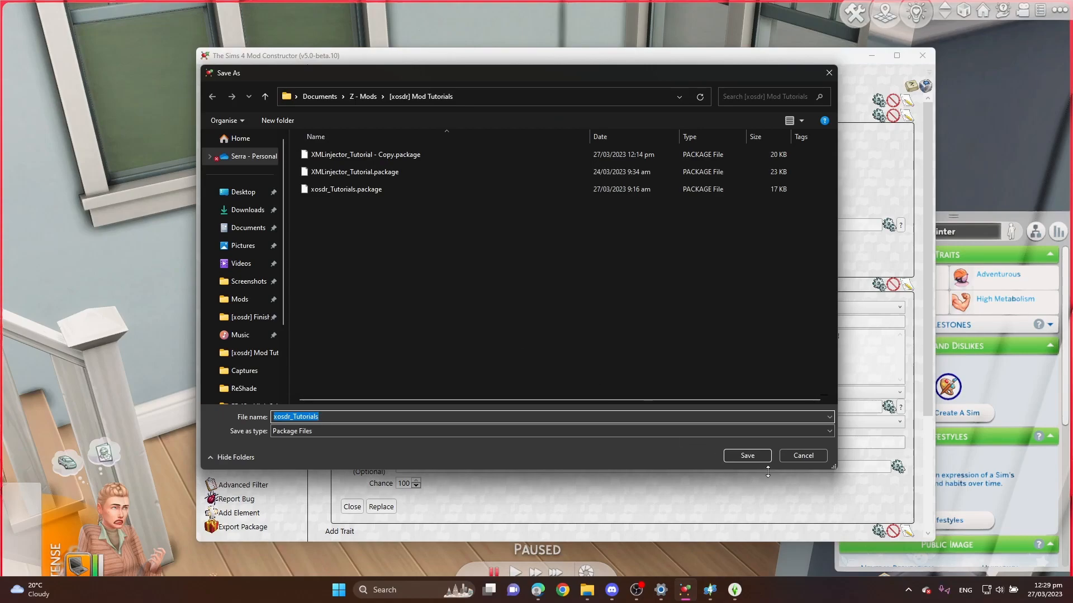
{"action": "left_click", "coordinate": [747, 455]}
{"action": "left_click", "coordinate": [559, 334]}
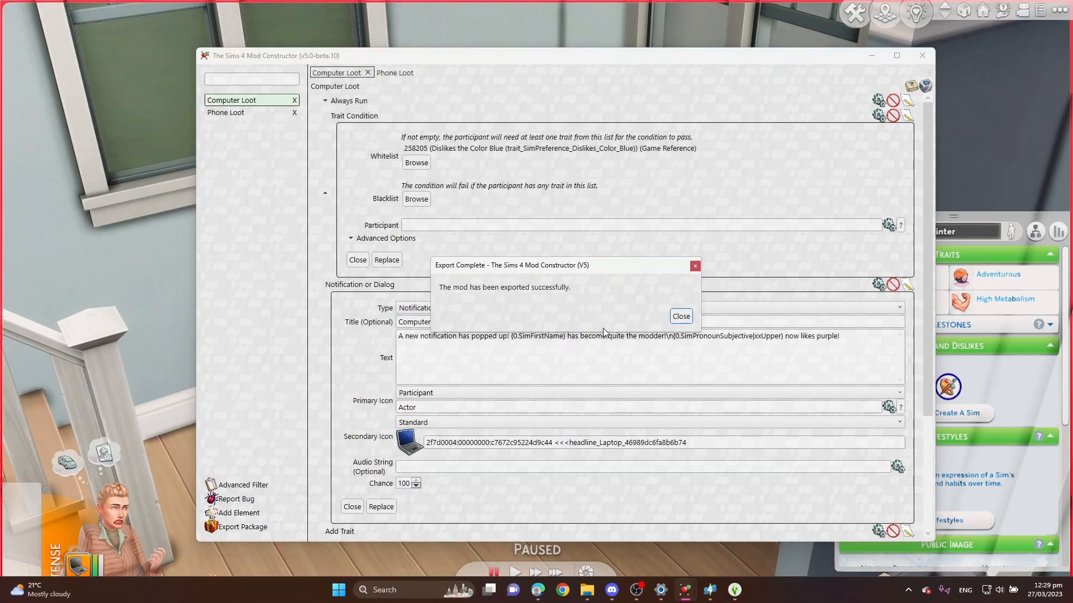
{"action": "left_click", "coordinate": [681, 316]}
{"action": "left_click", "coordinate": [870, 56]}
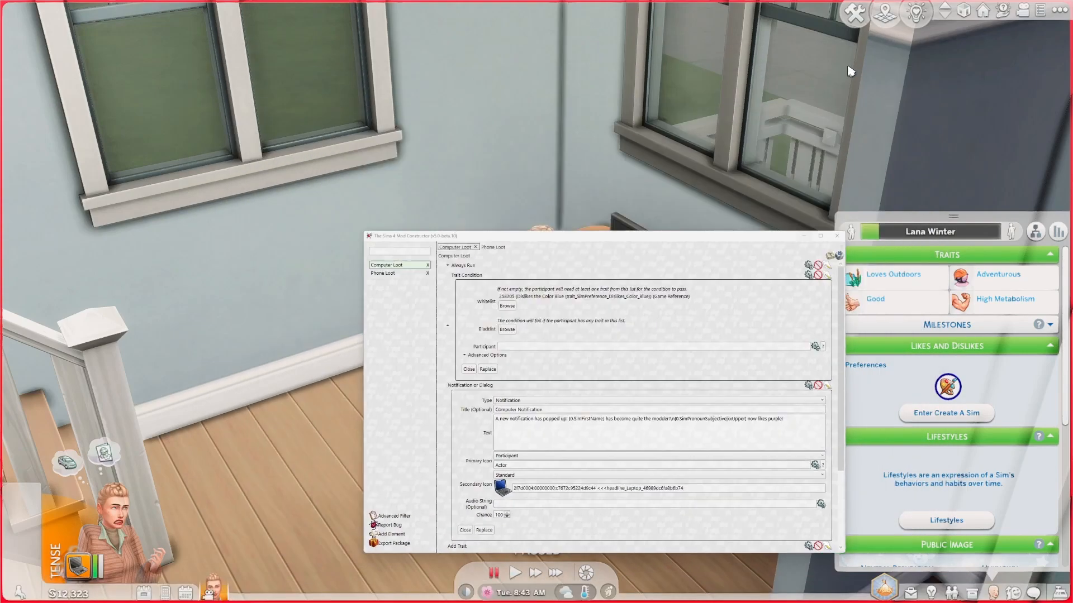
Step: Exit the game and, after reloading the household, check the Sim's color preference under Likes and Dislikes
{"action": "left_click", "coordinate": [1059, 10]}
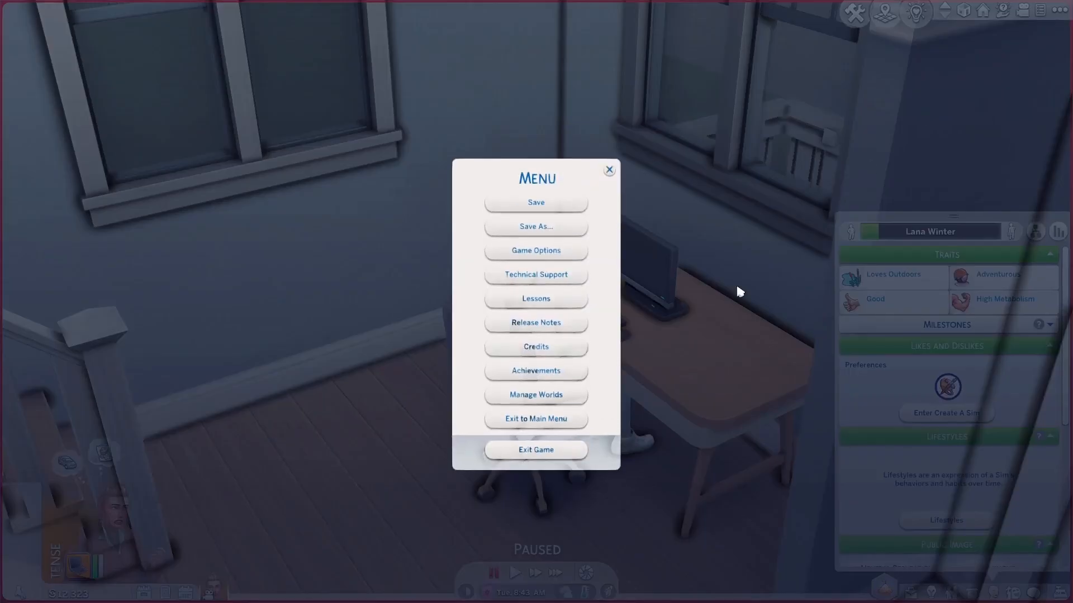
{"action": "left_click", "coordinate": [557, 449]}
{"action": "left_click", "coordinate": [546, 344]}
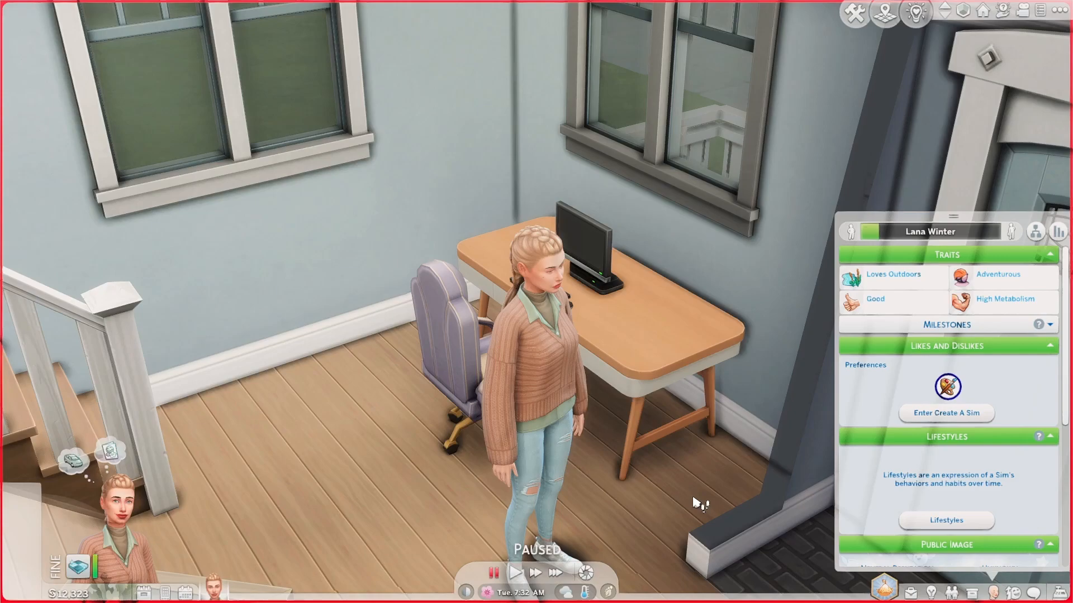
{"action": "mouse_move", "coordinate": [946, 386]}
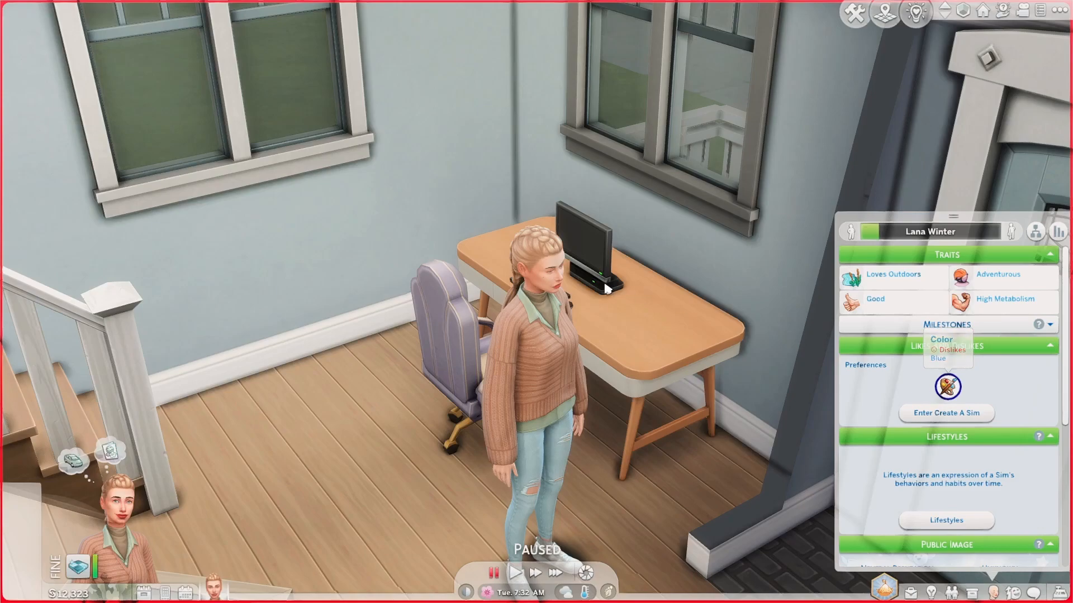
Step: Queue the Computer Buff Test from the computer's Web choices in the reloaded household
{"action": "left_click", "coordinate": [580, 249]}
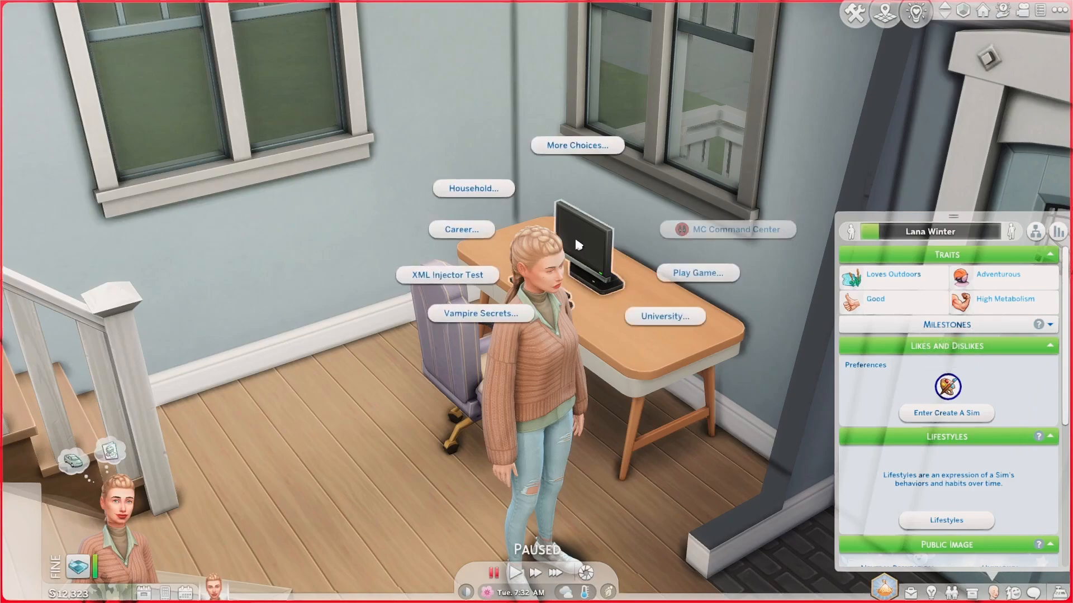
{"action": "left_click", "coordinate": [569, 154]}
{"action": "left_click", "coordinate": [570, 155]}
{"action": "left_click", "coordinate": [514, 272]}
{"action": "left_click", "coordinate": [427, 213]}
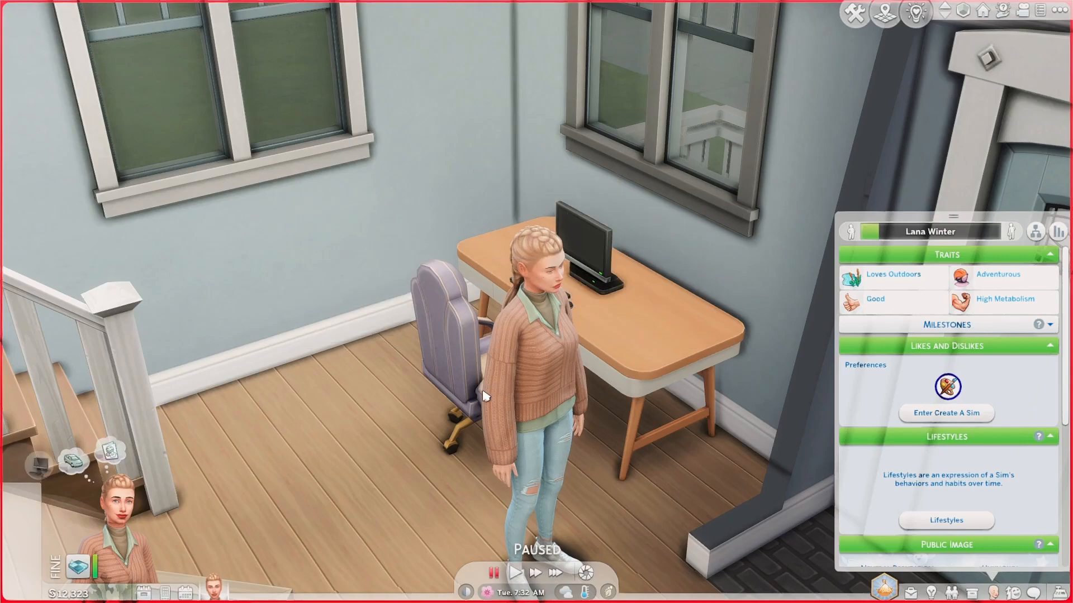
Step: Run the game until the computer test finishes, pause it, and check the Sim's color preferences under Likes and Dislikes
{"action": "key", "text": "1"}
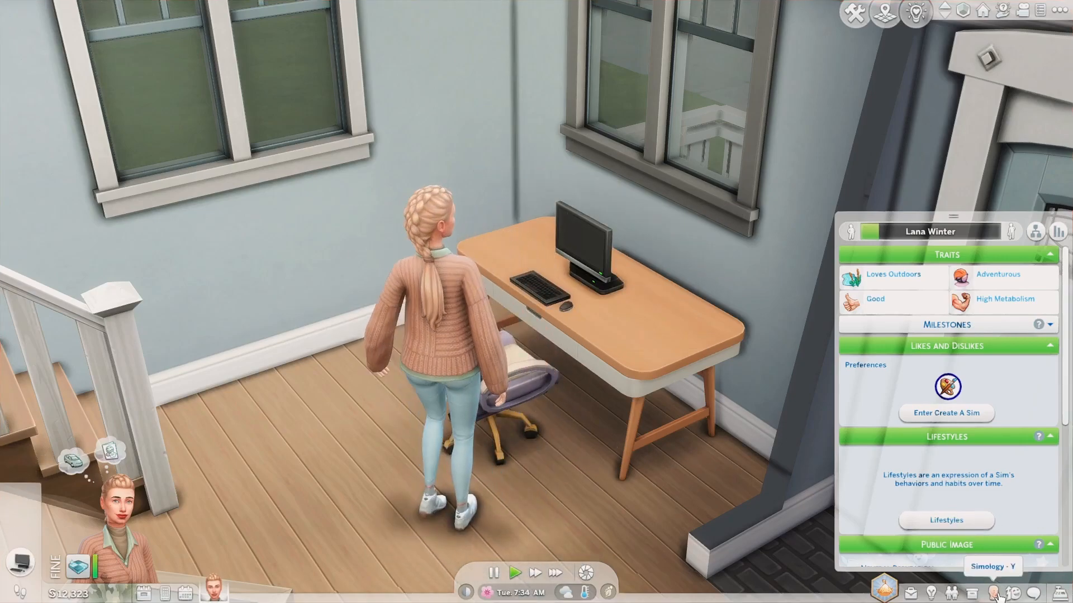
{"action": "scroll", "coordinate": [1005, 597], "scroll_direction": "up", "scroll_amount": 2}
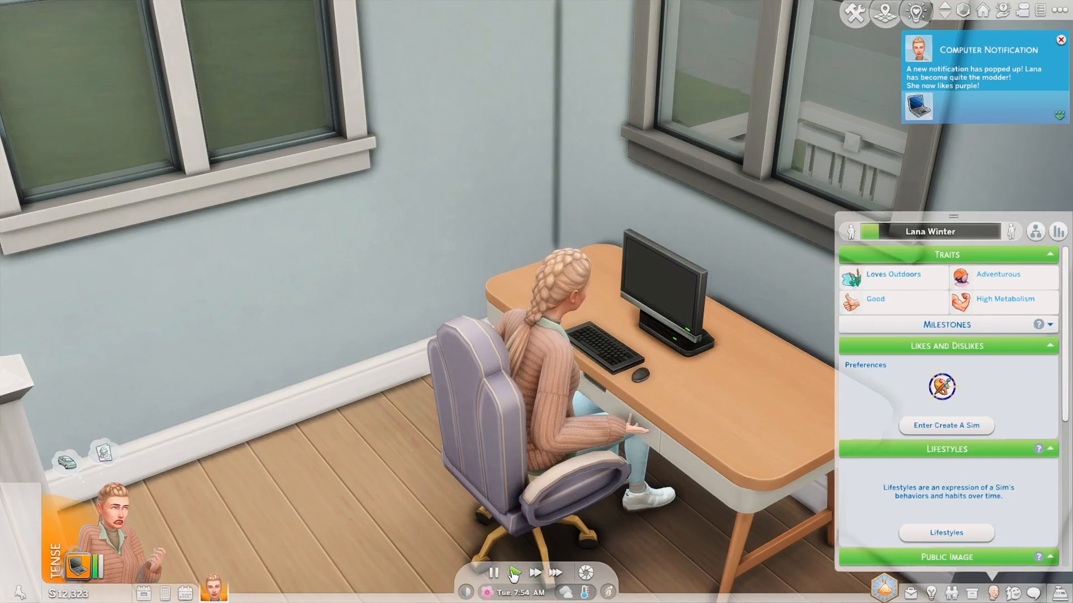
{"action": "key", "text": "p"}
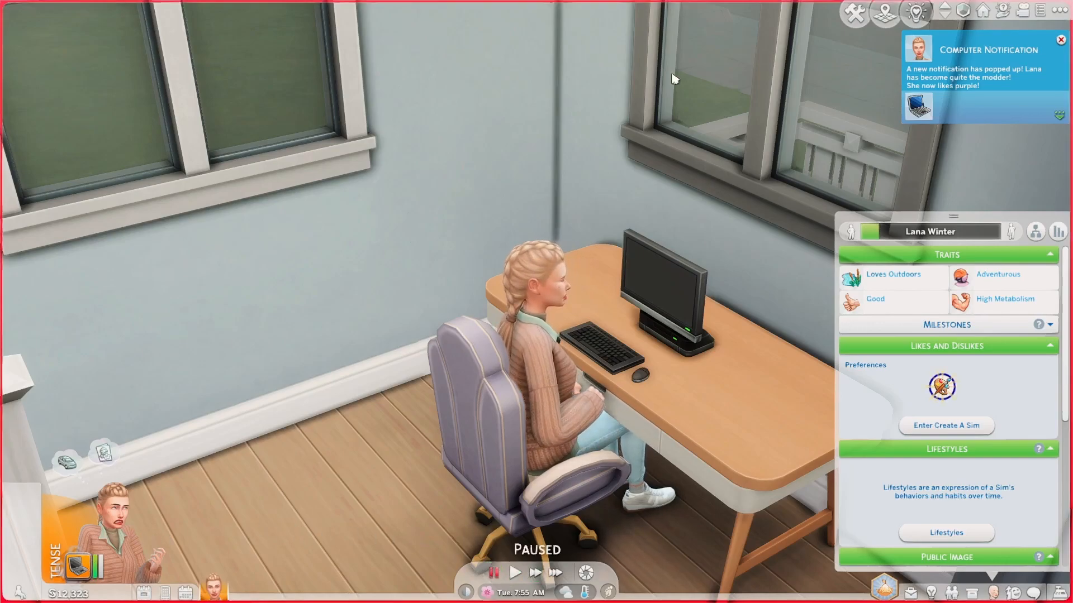
{"action": "mouse_move", "coordinate": [936, 394]}
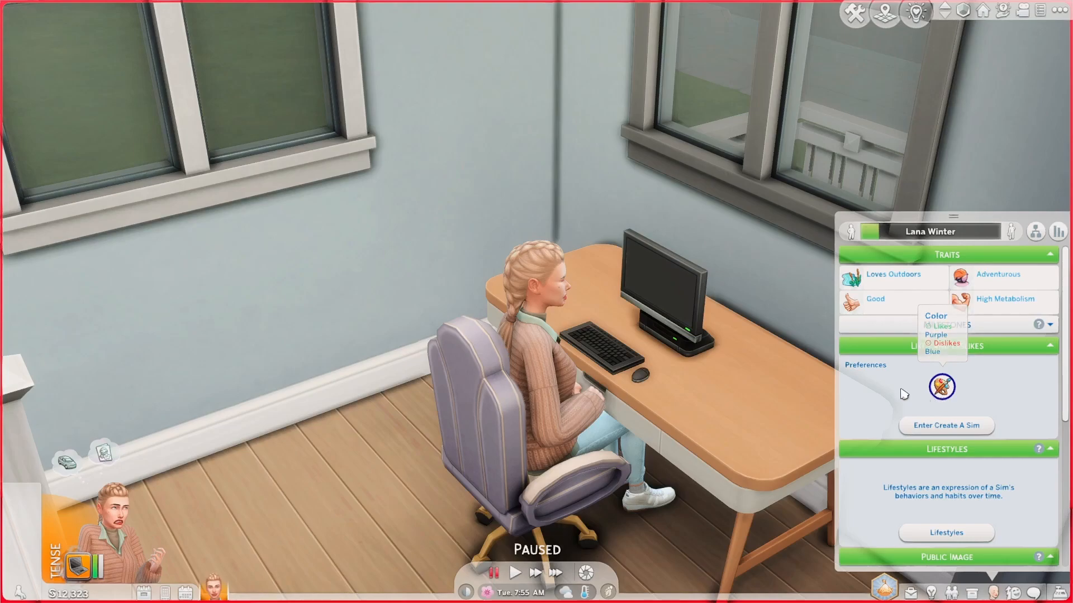
{"action": "left_click", "coordinate": [993, 592]}
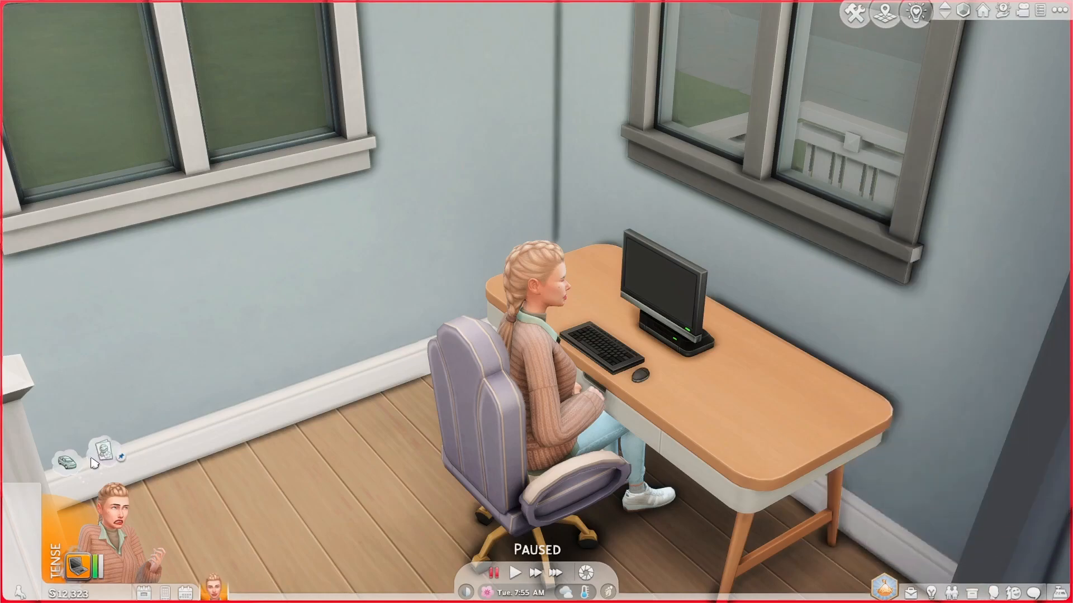
{"action": "right_click", "coordinate": [86, 570]}
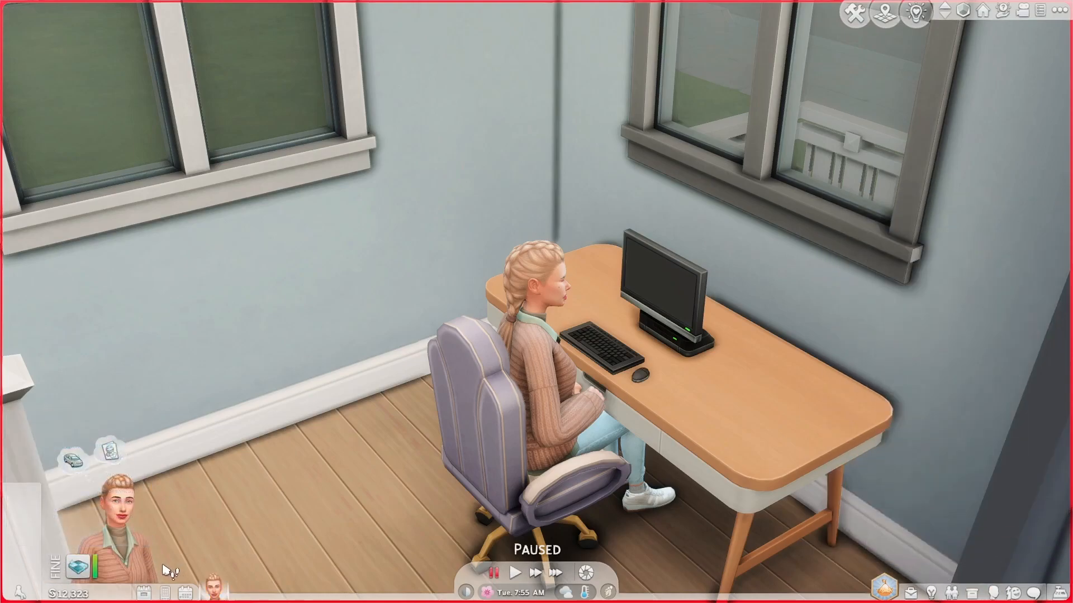
{"action": "left_click", "coordinate": [166, 593]}
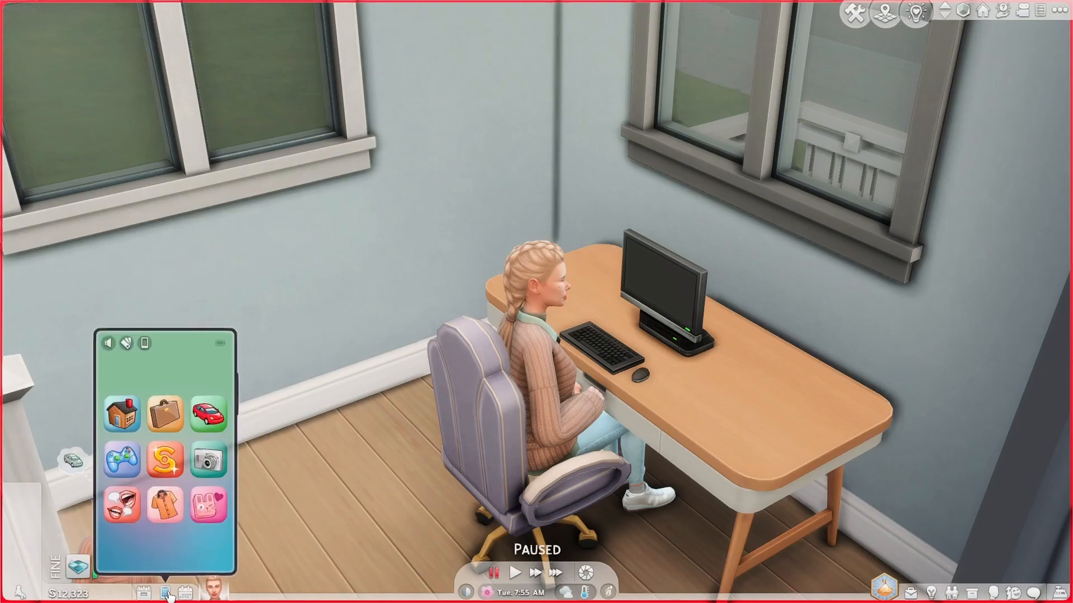
{"action": "left_click", "coordinate": [122, 507]}
{"action": "left_click", "coordinate": [134, 452]}
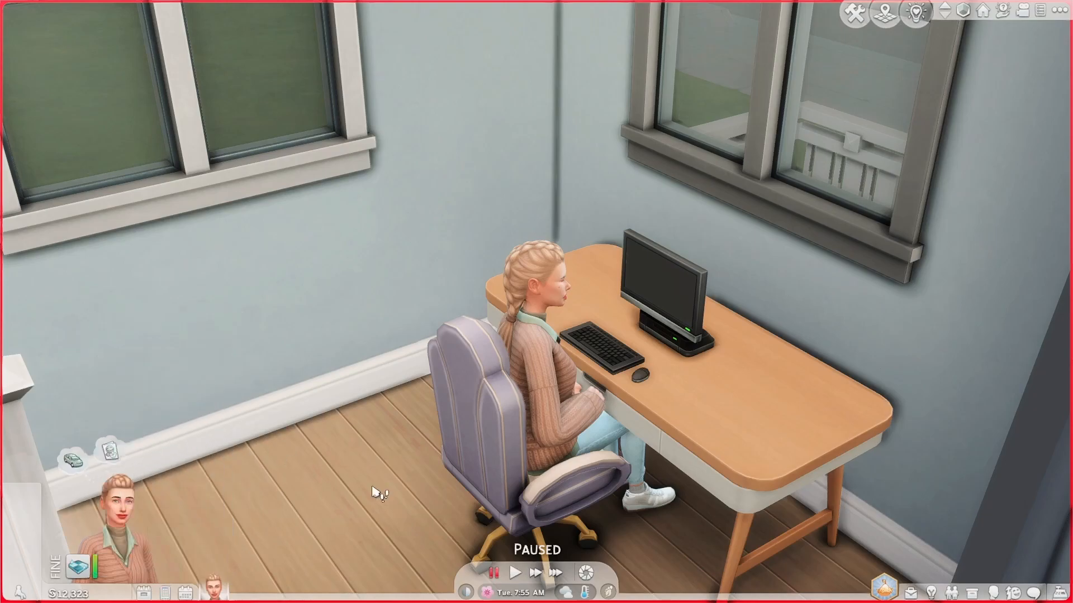
Step: Run the game until the phone test completes, dismiss its dialog, and pause the game again
{"action": "key", "text": "space"}
{"action": "scroll", "coordinate": [406, 496], "scroll_direction": "down", "scroll_amount": 3}
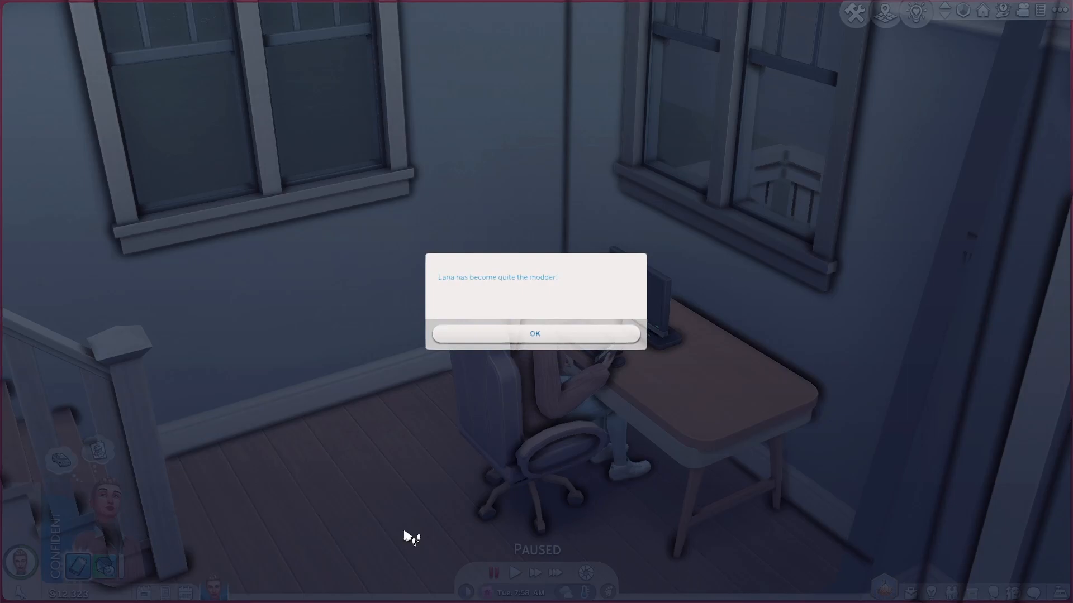
{"action": "left_click", "coordinate": [583, 339]}
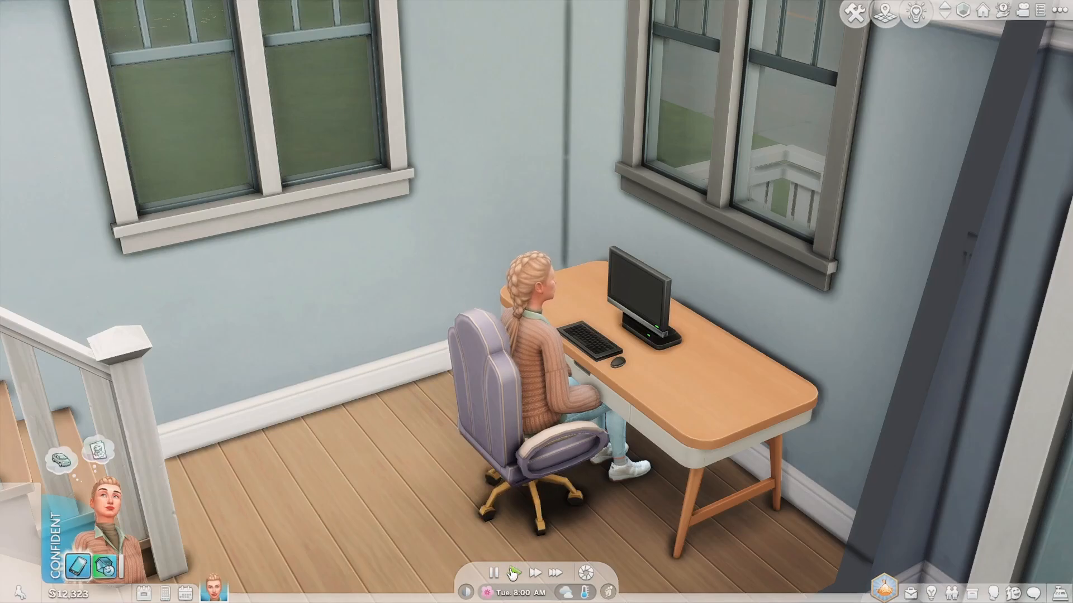
{"action": "left_click", "coordinate": [493, 572]}
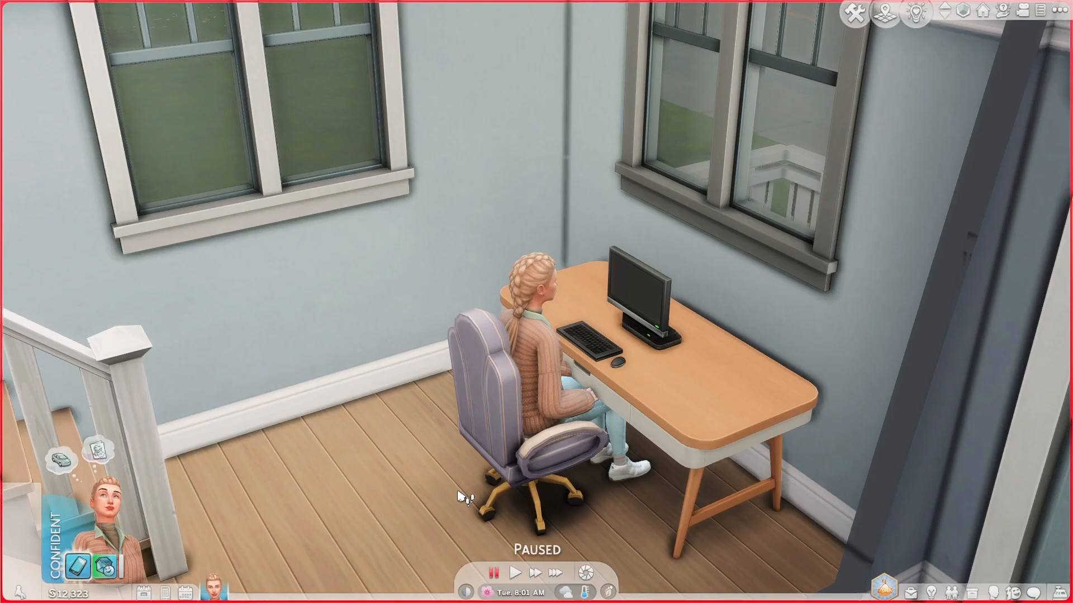
Step: Exit the game from the paused household
{"action": "scroll", "coordinate": [458, 489], "scroll_direction": "down", "scroll_amount": 2}
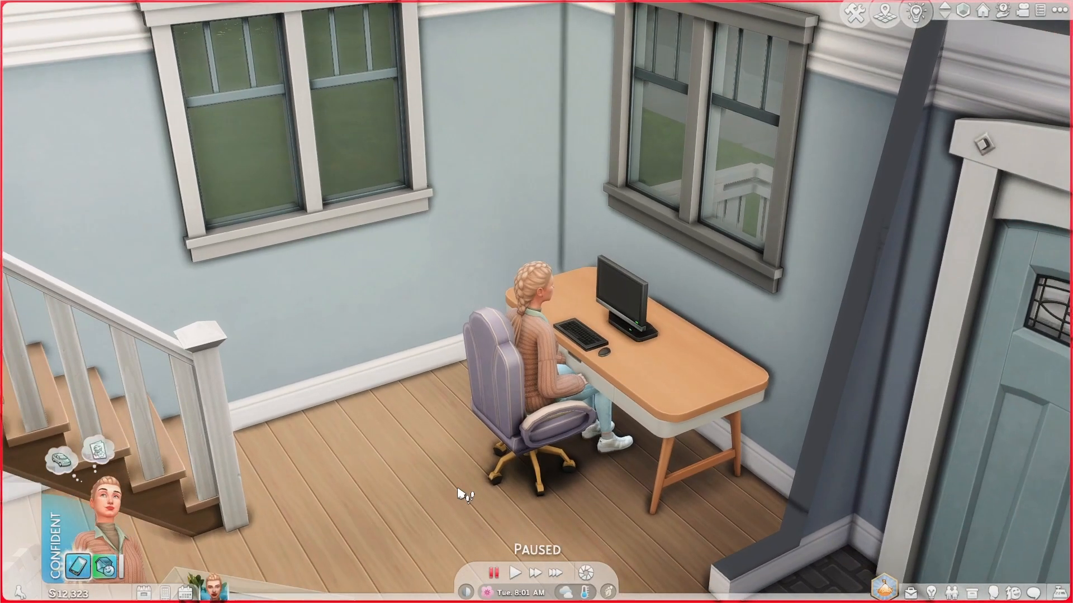
{"action": "left_click", "coordinate": [1013, 593]}
{"action": "left_click", "coordinate": [1017, 595]}
{"action": "left_click", "coordinate": [1057, 11]}
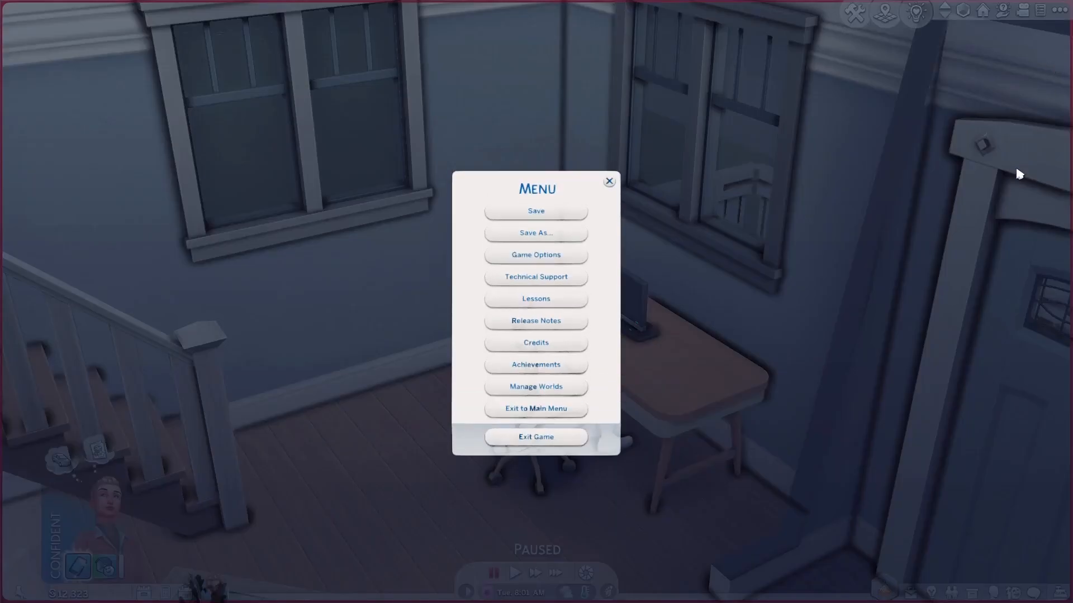
{"action": "left_click", "coordinate": [581, 442]}
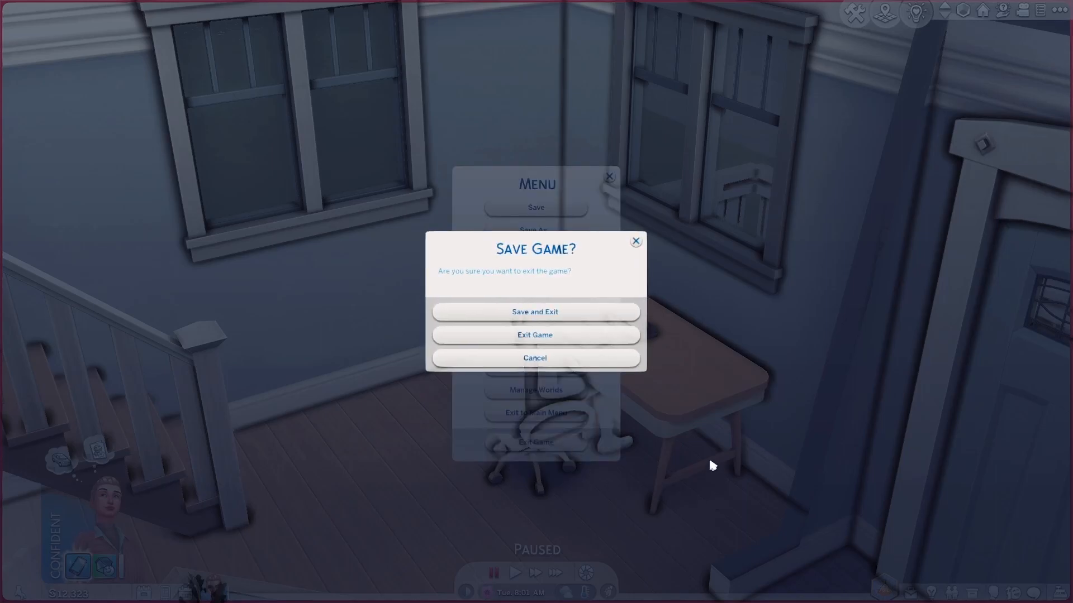